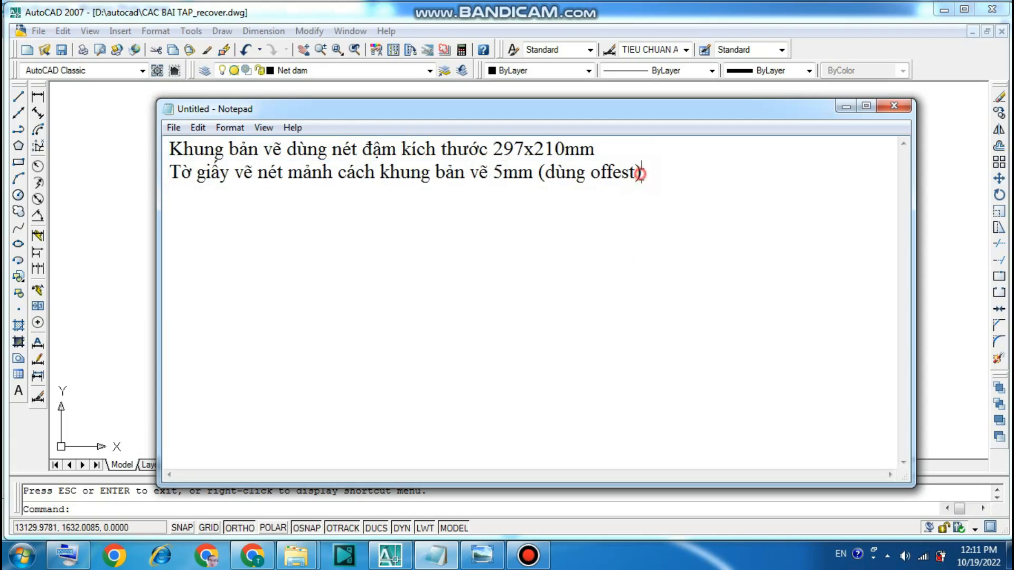
# - Switch from the Notepad notes to AutoCAD and draw a 297 × 210 mm rectangle as the drawing frame on layer Net dam
pyautogui.keyDown('shift'); pyautogui.click(183, 174); pyautogui.keyUp('shift')
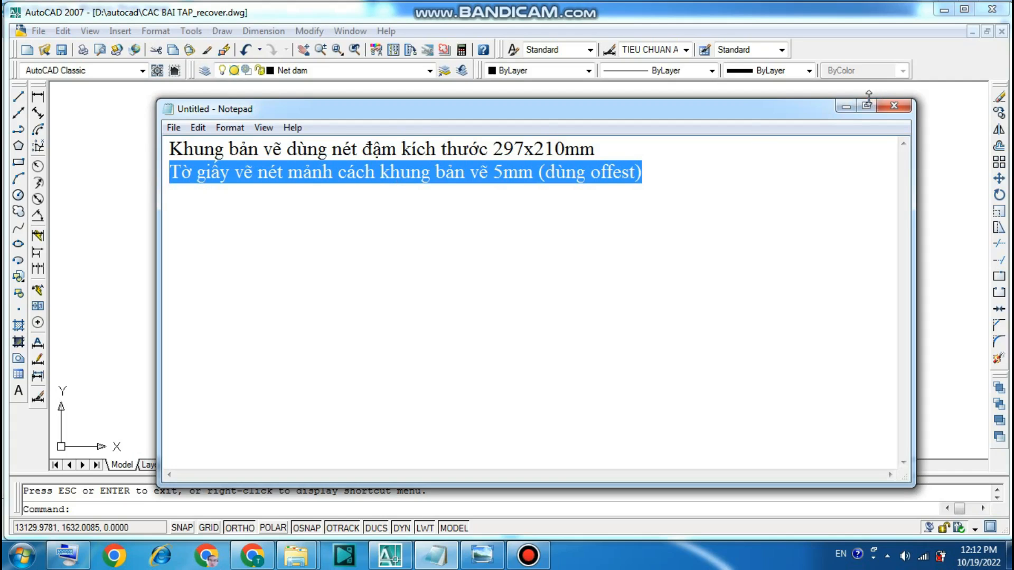
pyautogui.click(847, 106)
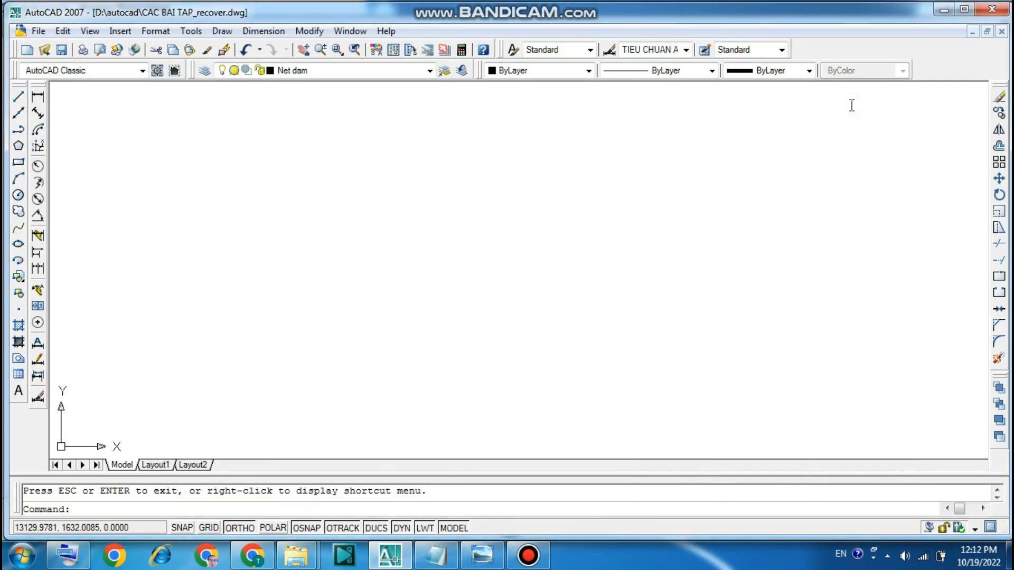
pyautogui.write('r')
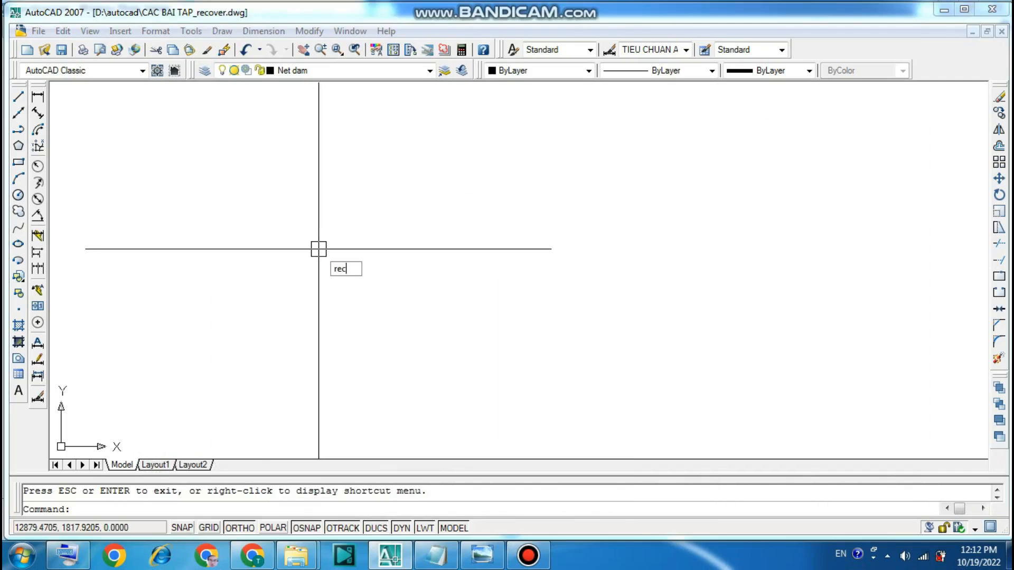
pyautogui.write('ec')
pyautogui.press('Return')
pyautogui.click(243, 163)
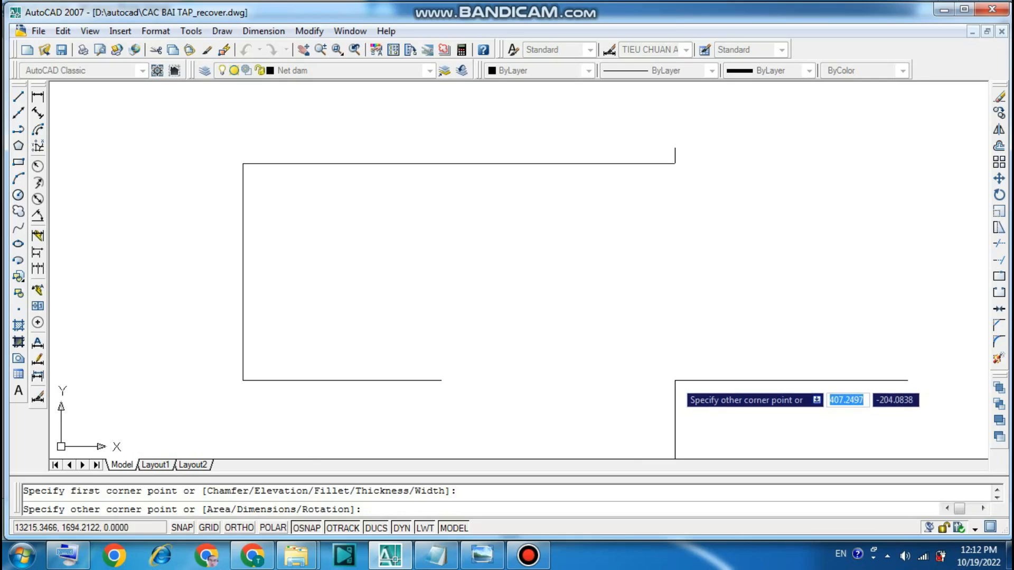
pyautogui.press('BackSpace')
pyautogui.click(79, 559)
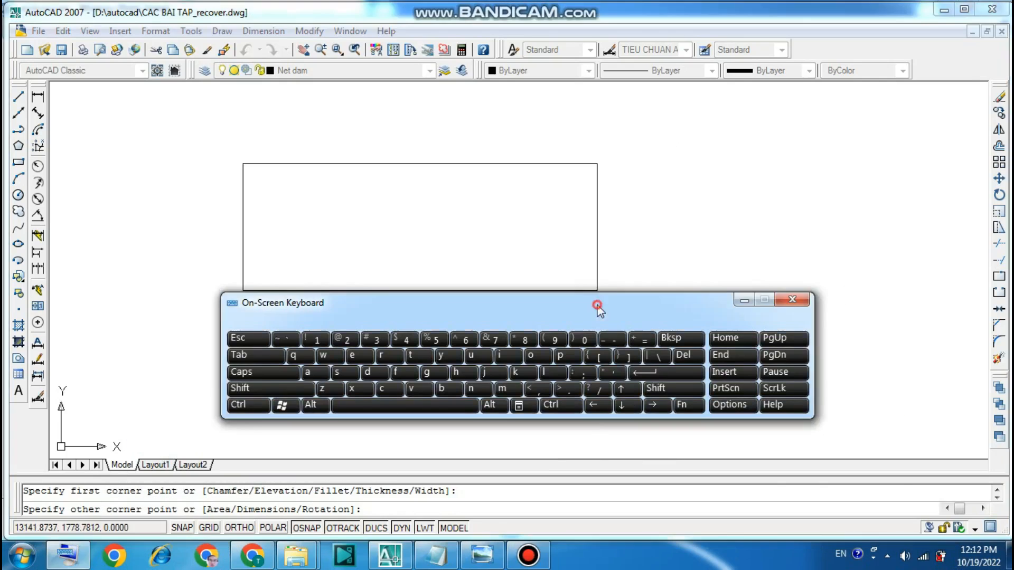
pyautogui.moveTo(597, 307); pyautogui.dragTo(769, 105)
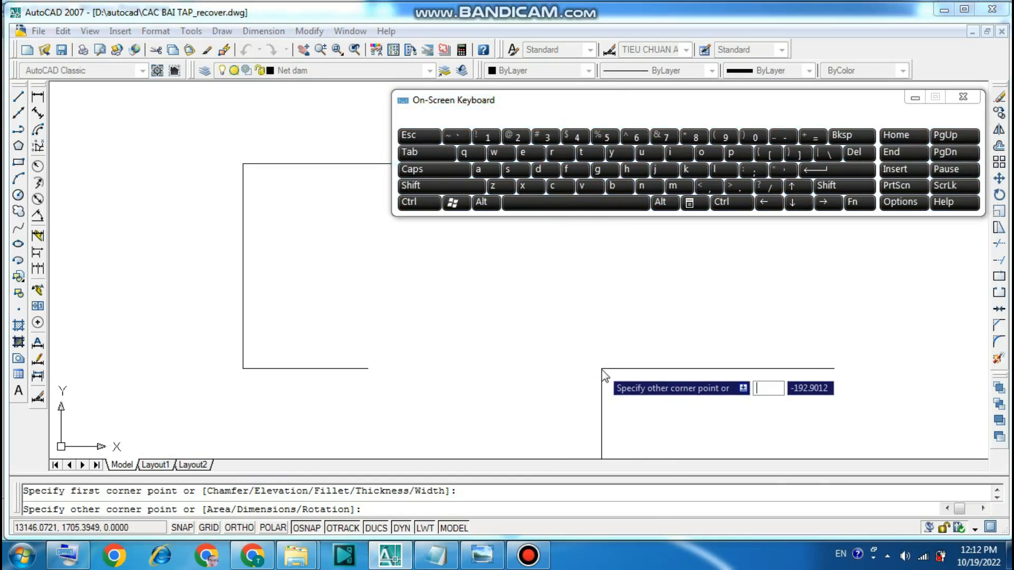
pyautogui.click(705, 188)
pyautogui.write('210')
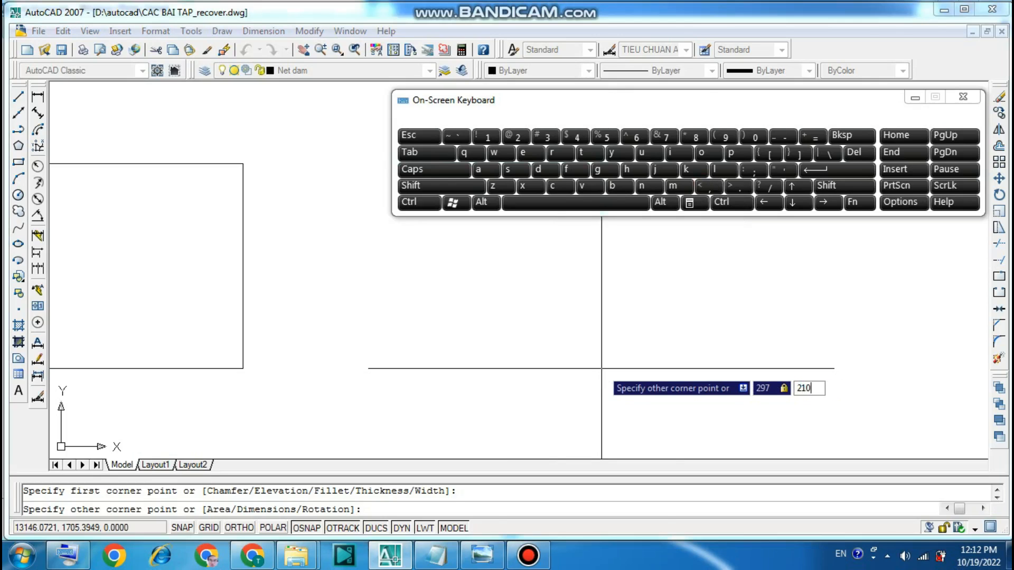
pyautogui.press('Return')
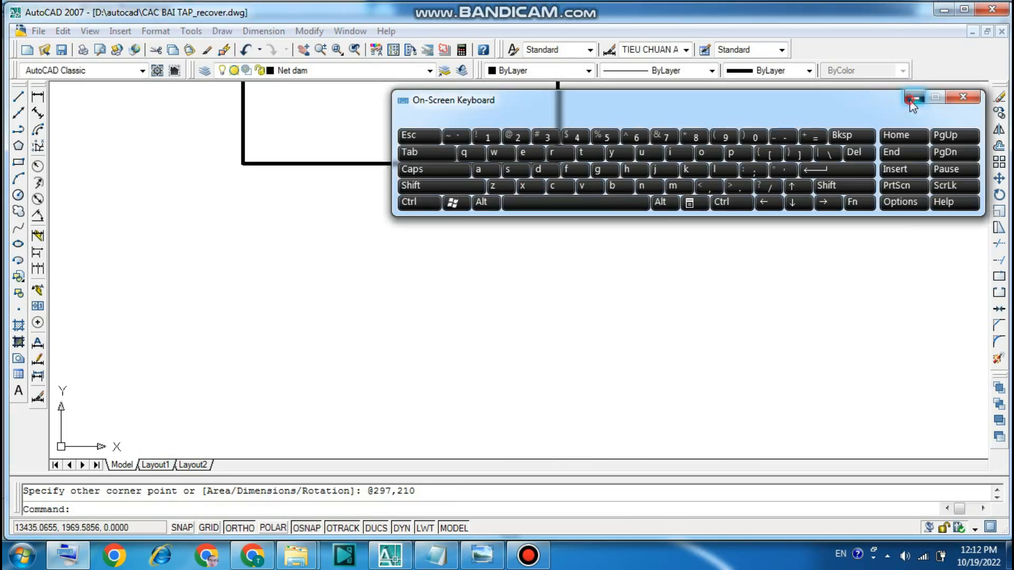
pyautogui.click(914, 97)
# - Make Net manh the current layer
pyautogui.click(475, 163)
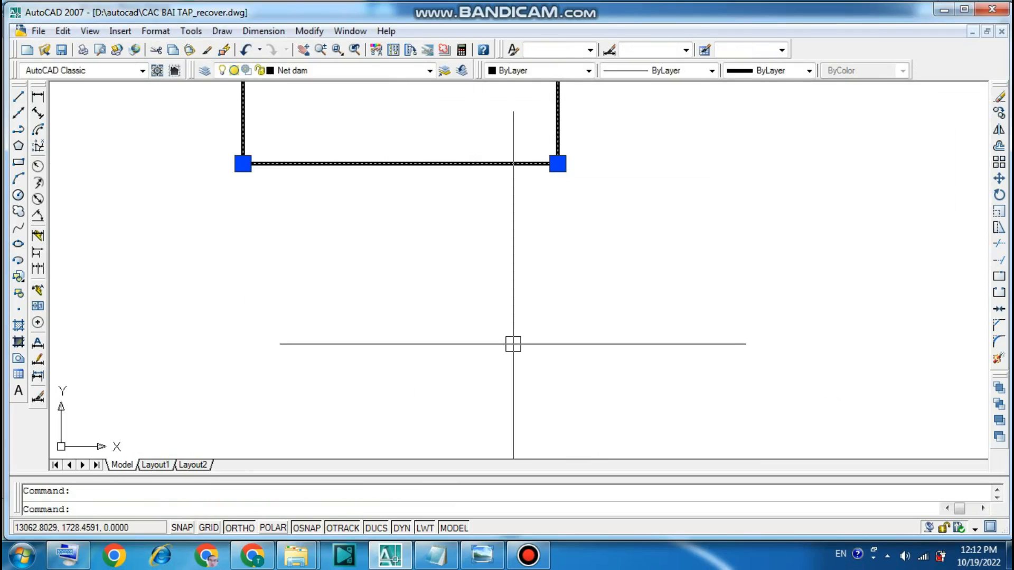
pyautogui.moveTo(473, 174)
pyautogui.mouseDown(button='middle')
pyautogui.moveTo(502, 326)
pyautogui.moveTo(538, 324)
pyautogui.mouseUp(button='middle')
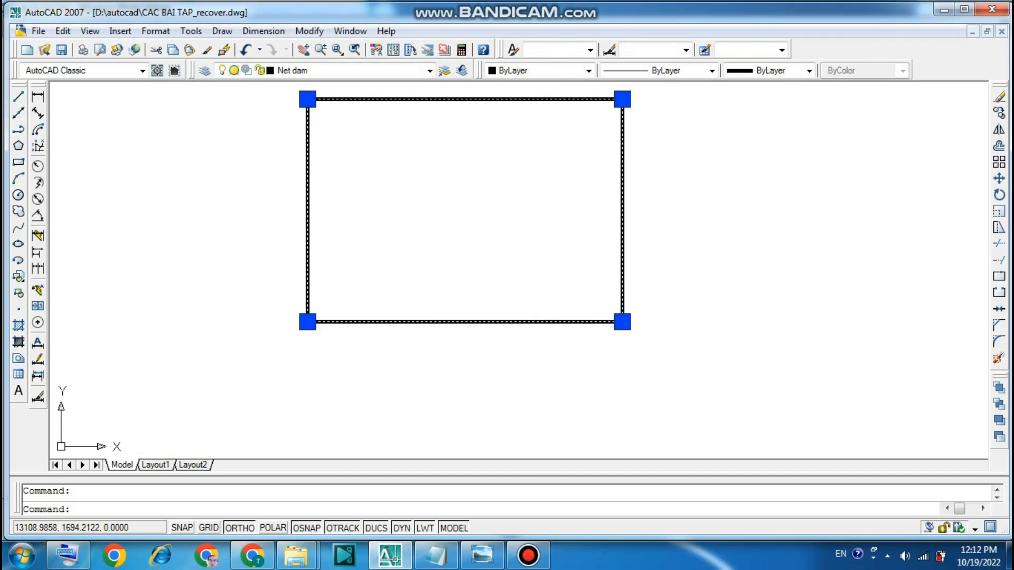
pyautogui.moveTo(539, 321); pyautogui.dragTo(576, 391)
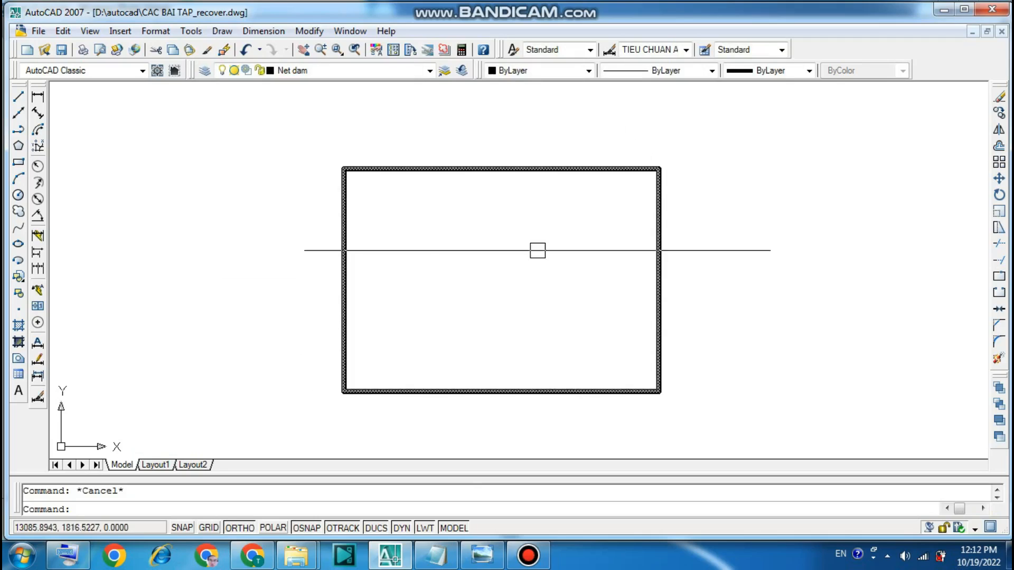
pyautogui.click(430, 71)
pyautogui.click(306, 144)
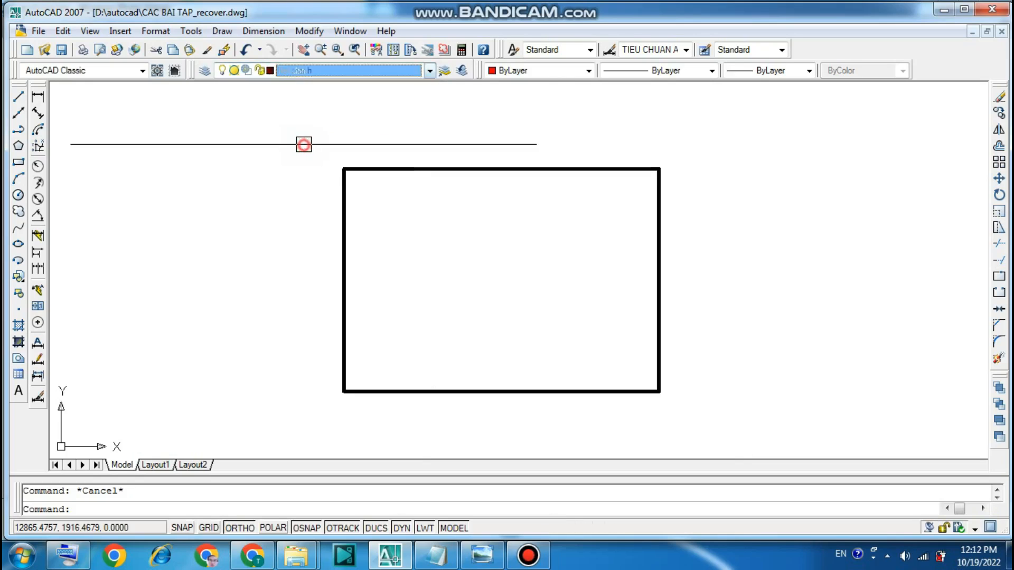
# - Add a linear dimension for the width above the frame's upper edge
pyautogui.click(38, 96)
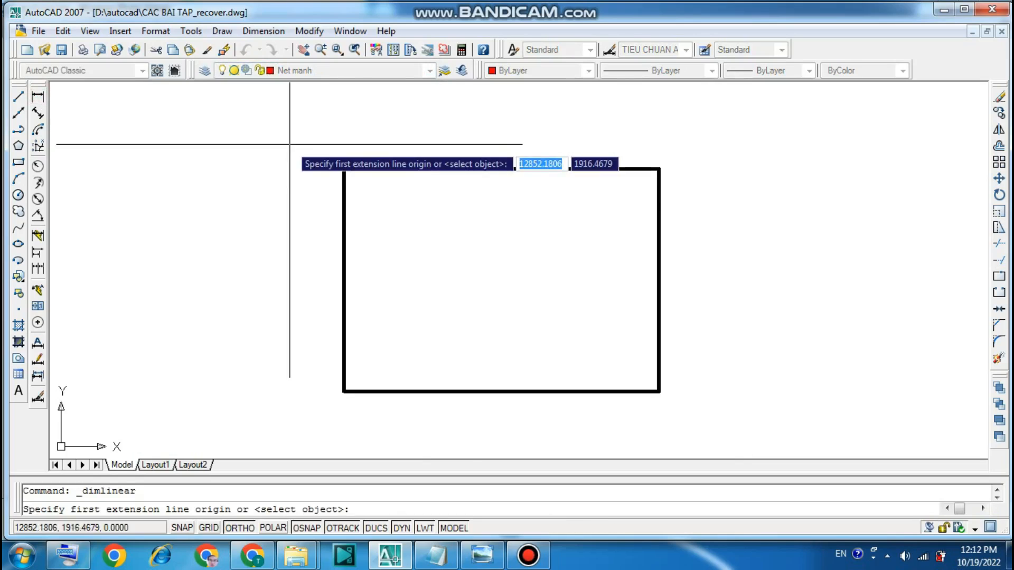
pyautogui.click(343, 169)
pyautogui.click(658, 168)
pyautogui.click(645, 141)
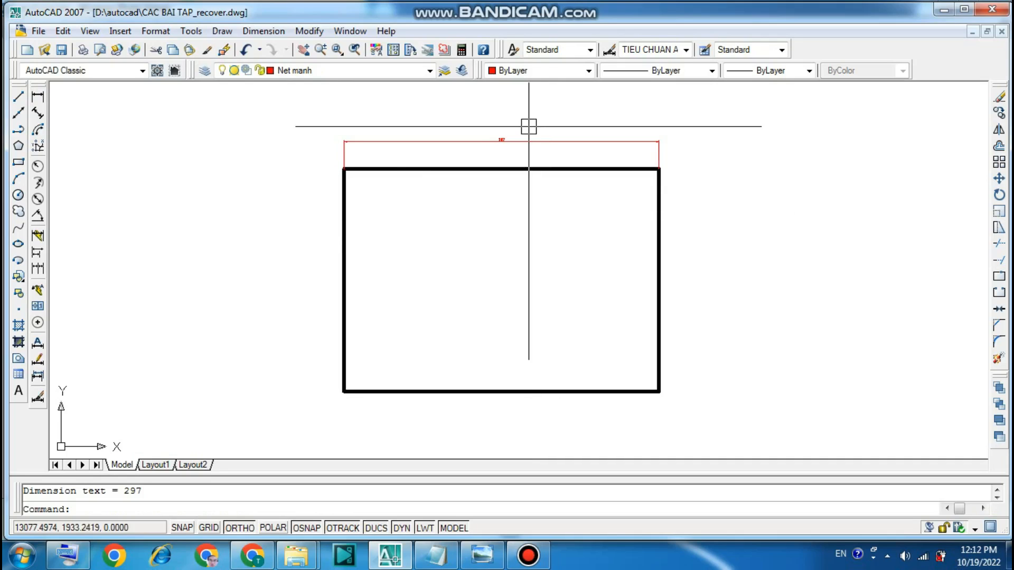
# - Examine the text of the width dimension above the frame, then view the whole frame again
pyautogui.write('z')
pyautogui.press('Return')
pyautogui.press('Return')
pyautogui.moveTo(520, 227)
pyautogui.mouseDown()
pyautogui.moveTo(545, 172)
pyautogui.moveTo(606, 104)
pyautogui.mouseUp()
pyautogui.moveTo(572, 190)
pyautogui.mouseDown()
pyautogui.moveTo(588, 159)
pyautogui.moveTo(590, 231)
pyautogui.moveTo(591, 222)
pyautogui.mouseUp()
pyautogui.press('Escape')
pyautogui.write('p')
pyautogui.press('Return')
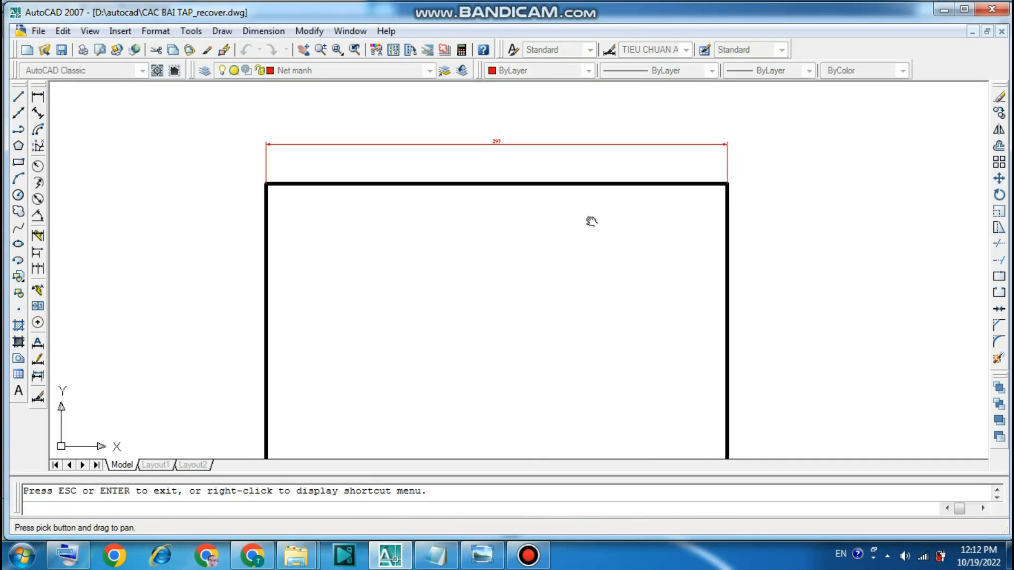
pyautogui.press('Escape')
pyautogui.write('z')
pyautogui.press('Return')
pyautogui.press('Return')
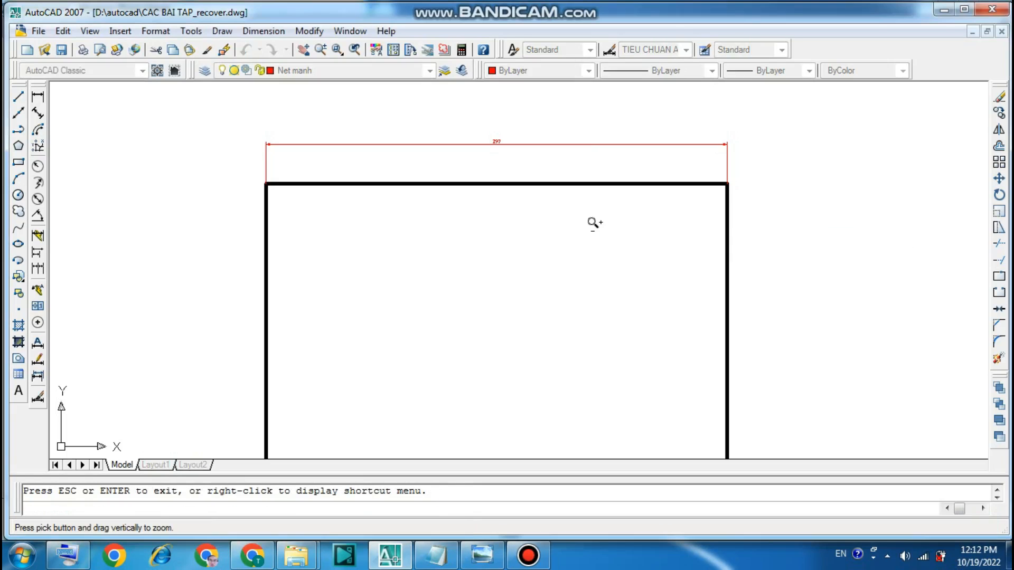
pyautogui.moveTo(591, 221); pyautogui.dragTo(685, 74)
pyautogui.press('Escape')
pyautogui.write('p')
pyautogui.press('Return')
pyautogui.moveTo(638, 213); pyautogui.dragTo(650, 346)
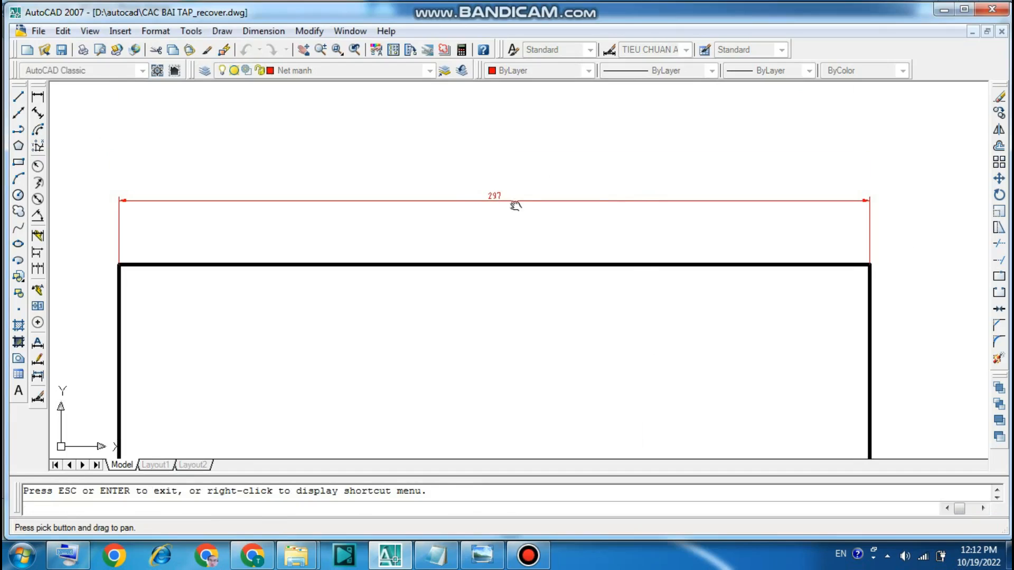
pyautogui.press('Escape')
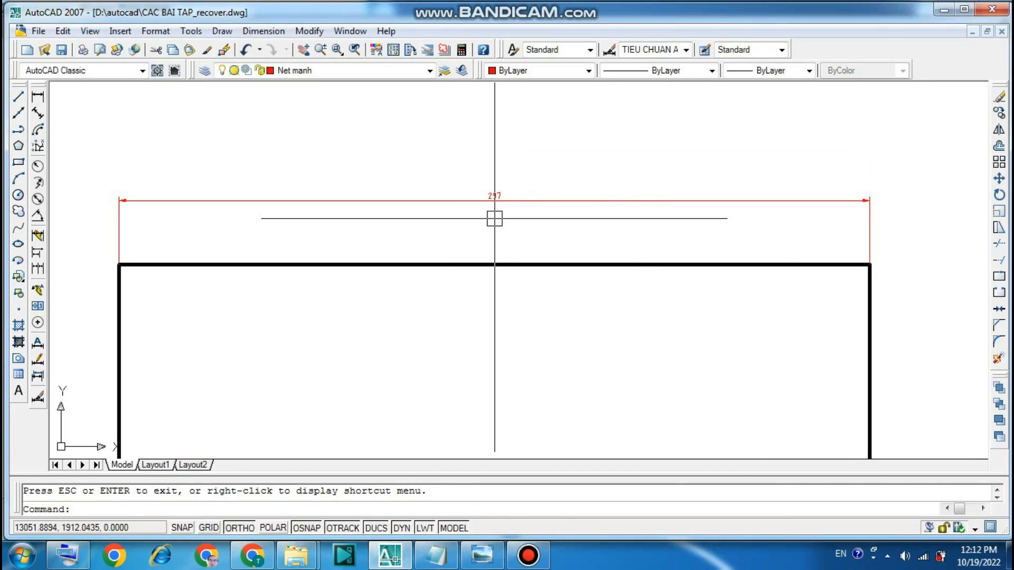
pyautogui.write('z')
pyautogui.press('Return')
pyautogui.press('Return')
pyautogui.moveTo(493, 220); pyautogui.dragTo(585, 91)
pyautogui.press('Escape')
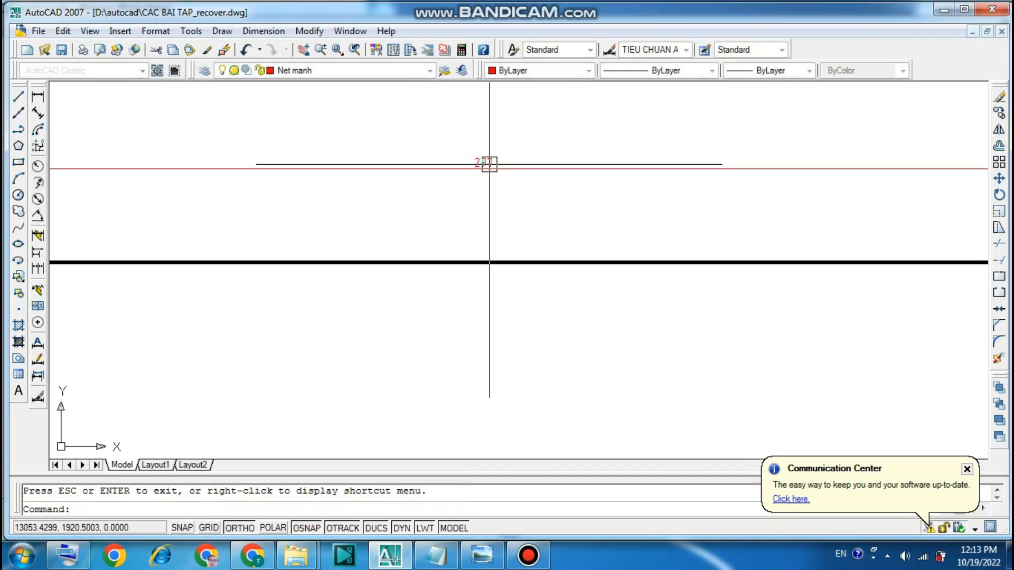
pyautogui.write('z')
pyautogui.press('Return')
pyautogui.press('Return')
pyautogui.moveTo(586, 275)
pyautogui.mouseDown()
pyautogui.moveTo(595, 403)
pyautogui.moveTo(544, 287)
pyautogui.moveTo(549, 307)
pyautogui.mouseUp()
pyautogui.press('Escape')
pyautogui.write('p')
pyautogui.press('Return')
pyautogui.press('Escape')
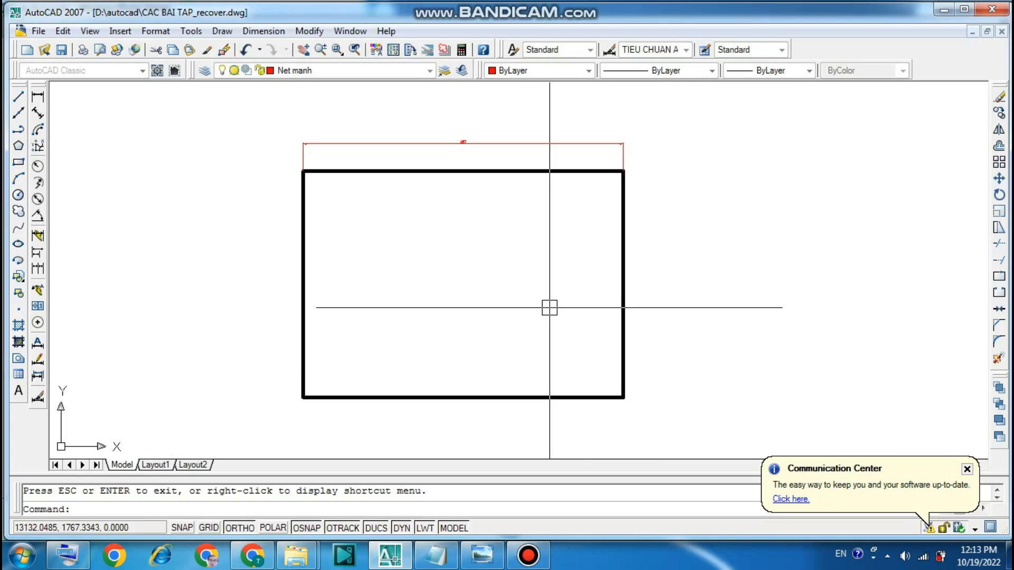
# - Add a linear dimension for the height beside the frame's right edge
pyautogui.click(37, 96)
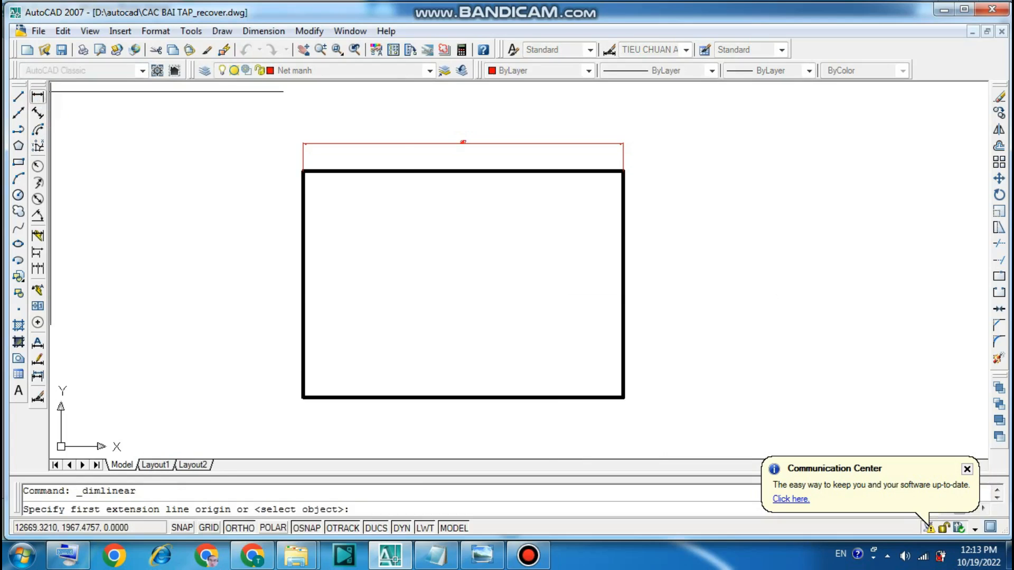
pyautogui.click(623, 171)
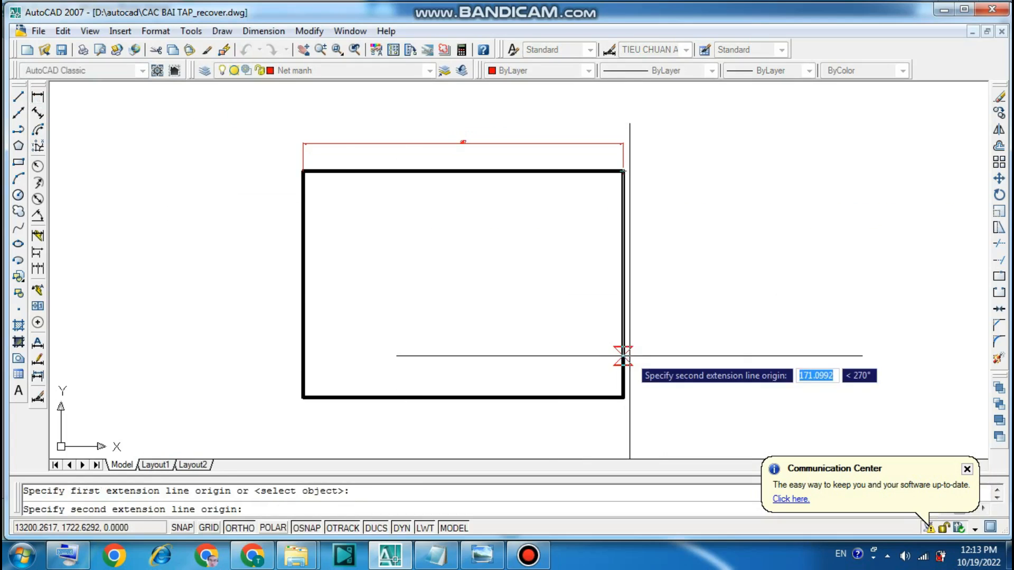
pyautogui.click(623, 397)
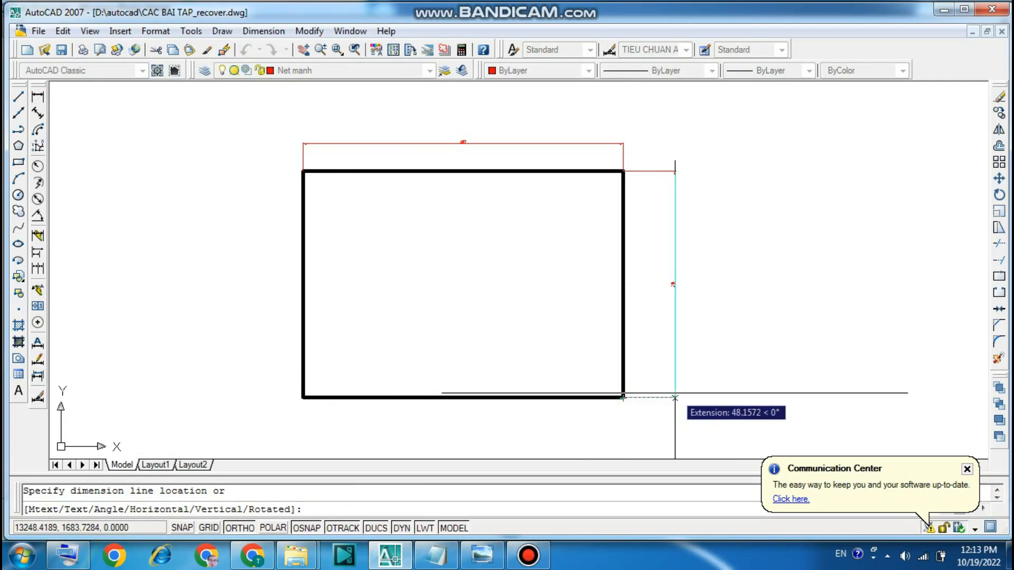
pyautogui.click(675, 397)
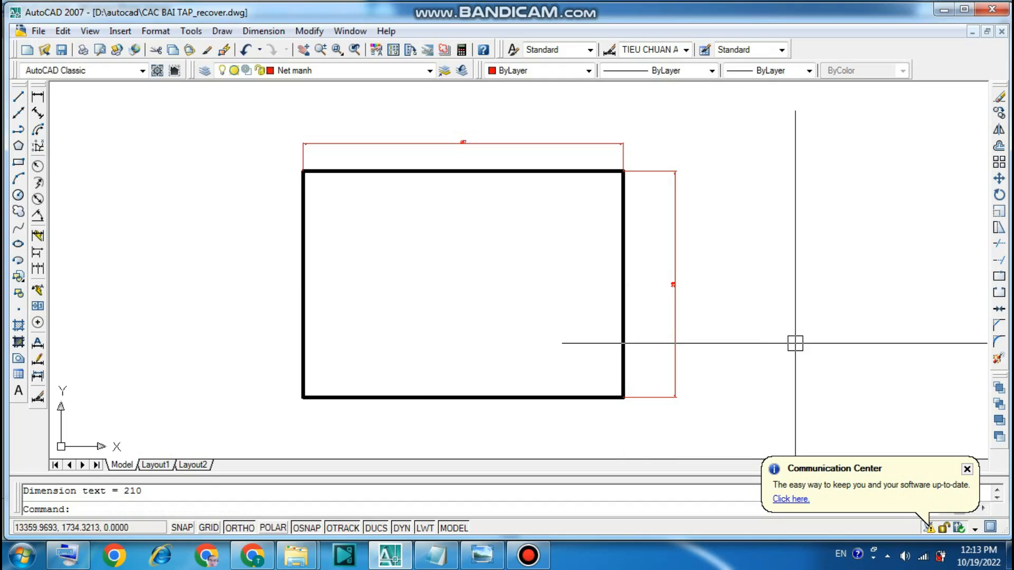
# - Examine the text of the height dimension beside the frame and return to the full frame
pyautogui.write('z')
pyautogui.press('Return')
pyautogui.press('Return')
pyautogui.moveTo(797, 344); pyautogui.dragTo(896, 147)
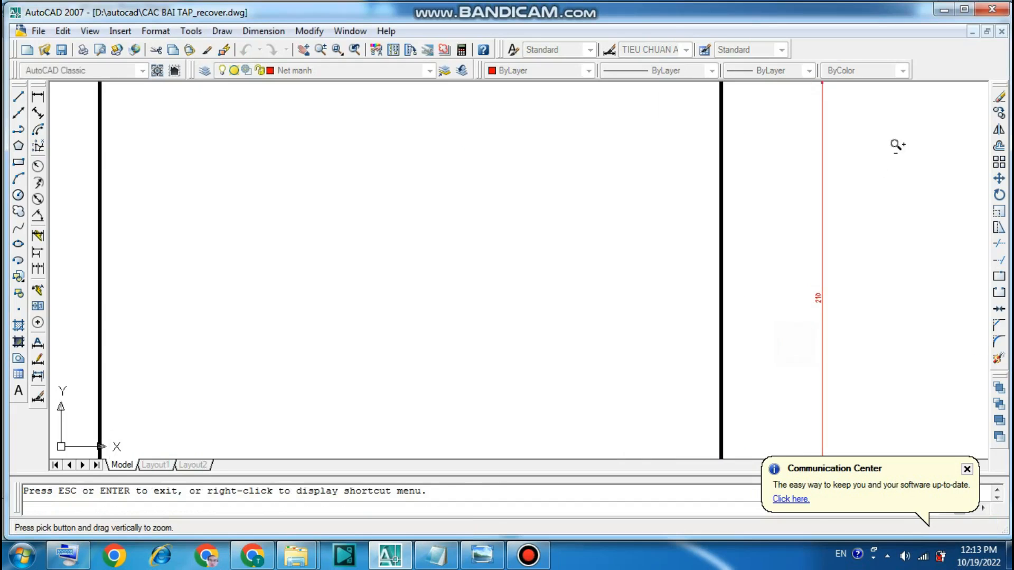
pyautogui.moveTo(868, 249); pyautogui.dragTo(870, 227)
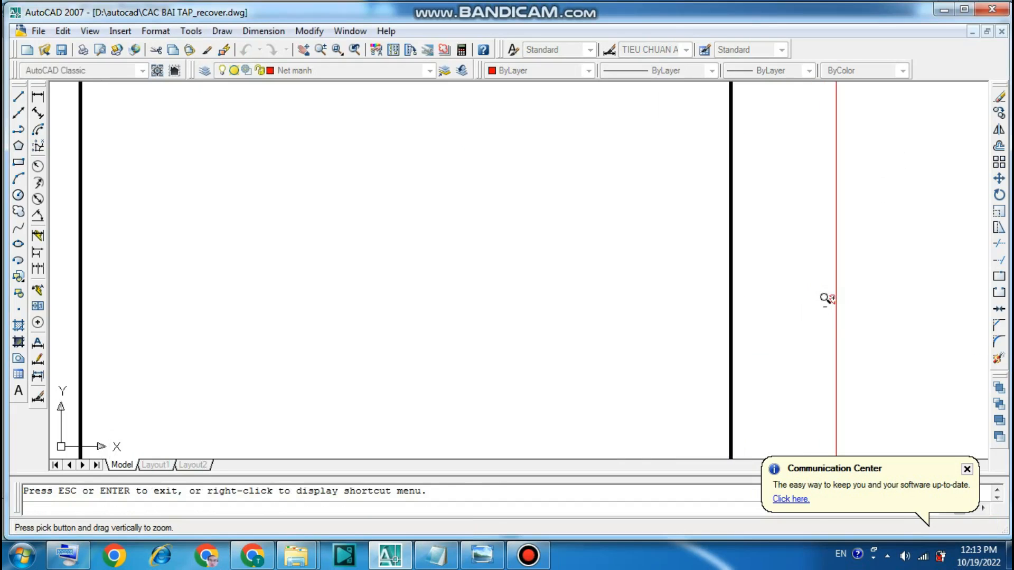
pyautogui.press('Escape')
pyautogui.write('z')
pyautogui.press('Return')
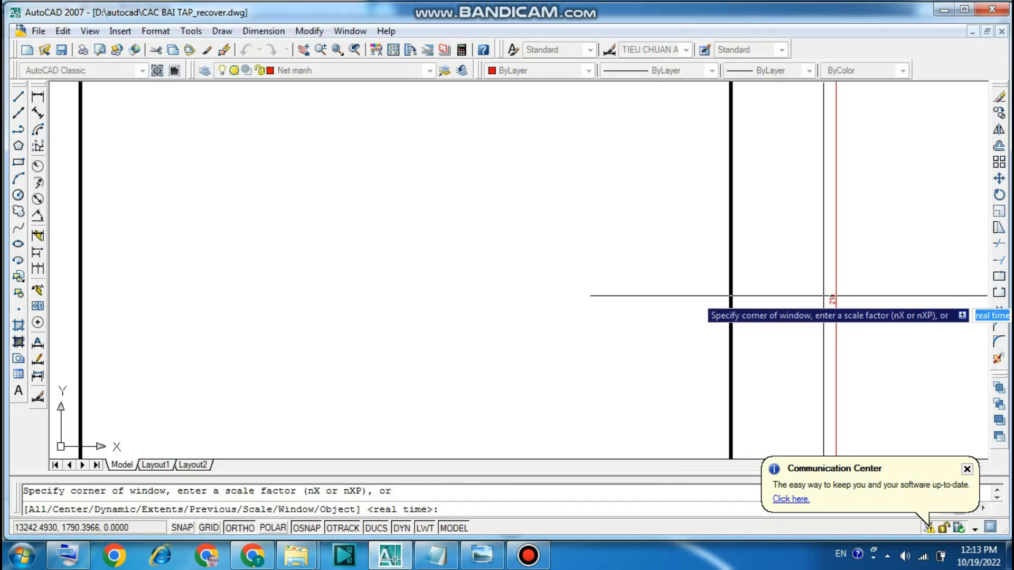
pyautogui.press('Escape')
pyautogui.write('z')
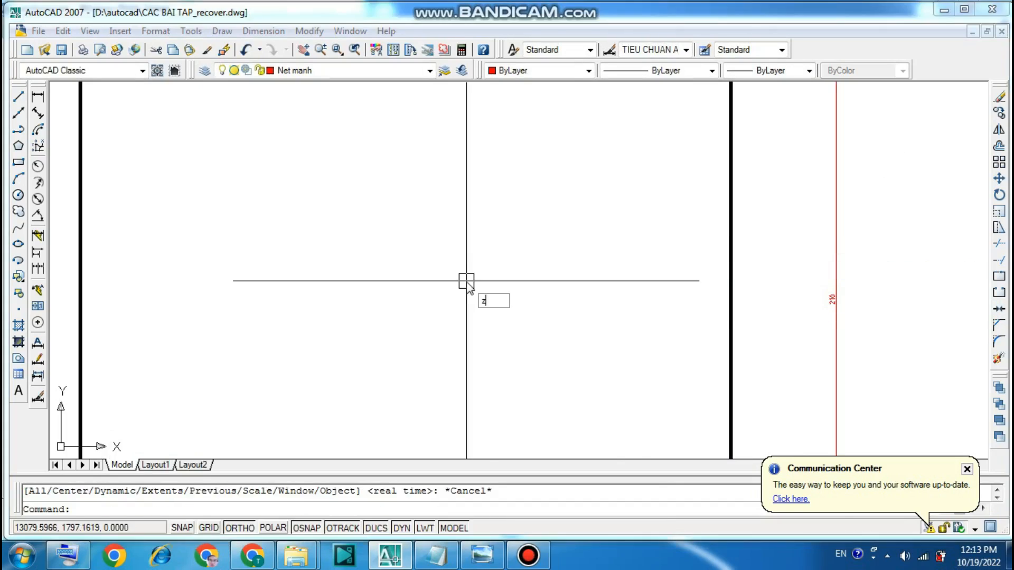
pyautogui.press('Return')
pyautogui.press('Return')
pyautogui.moveTo(467, 283); pyautogui.dragTo(459, 405)
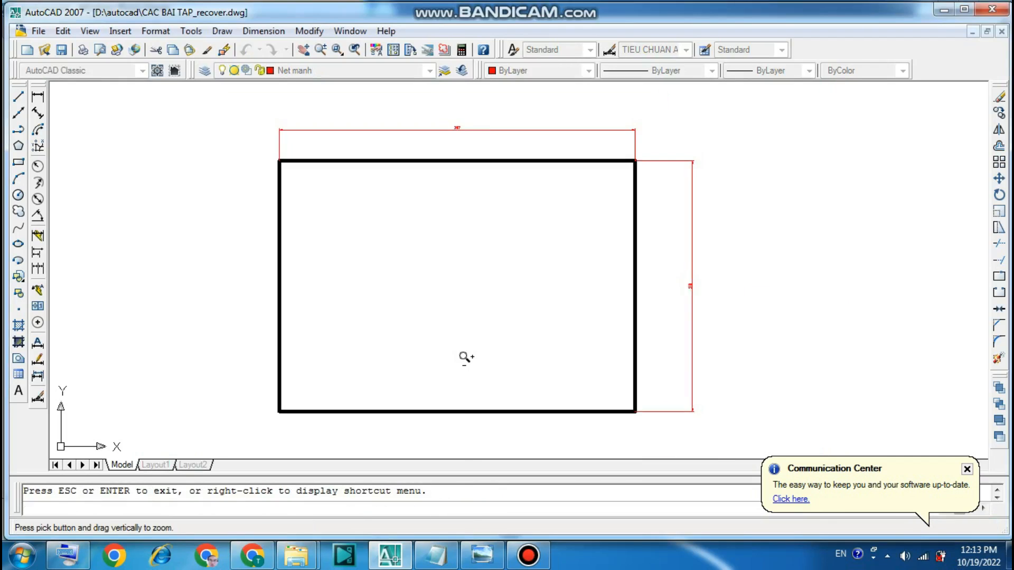
pyautogui.press('Escape')
# - Delete the height and width dimensions from the frame
pyautogui.click(697, 248)
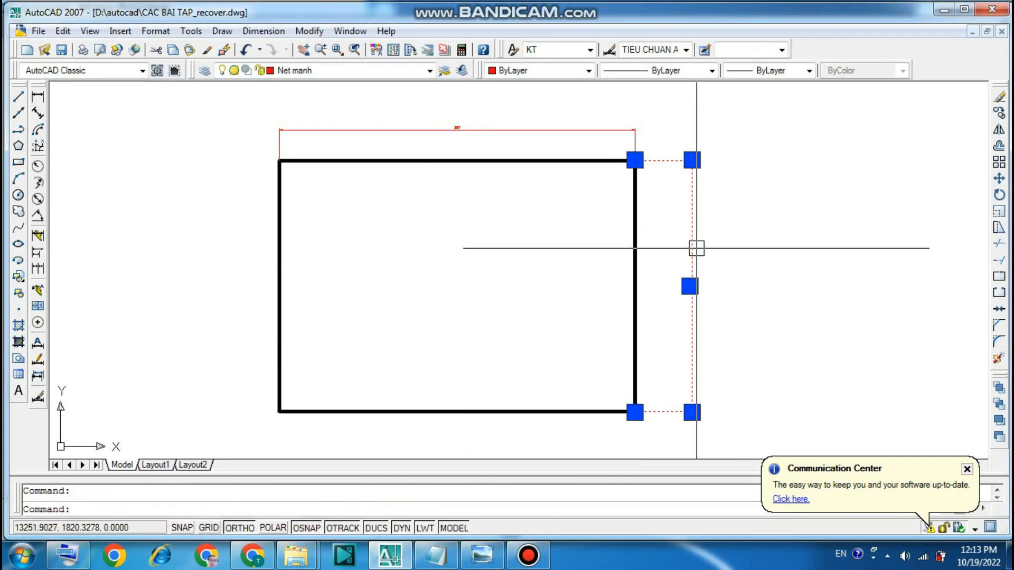
pyautogui.press('Delete')
pyautogui.click(569, 131)
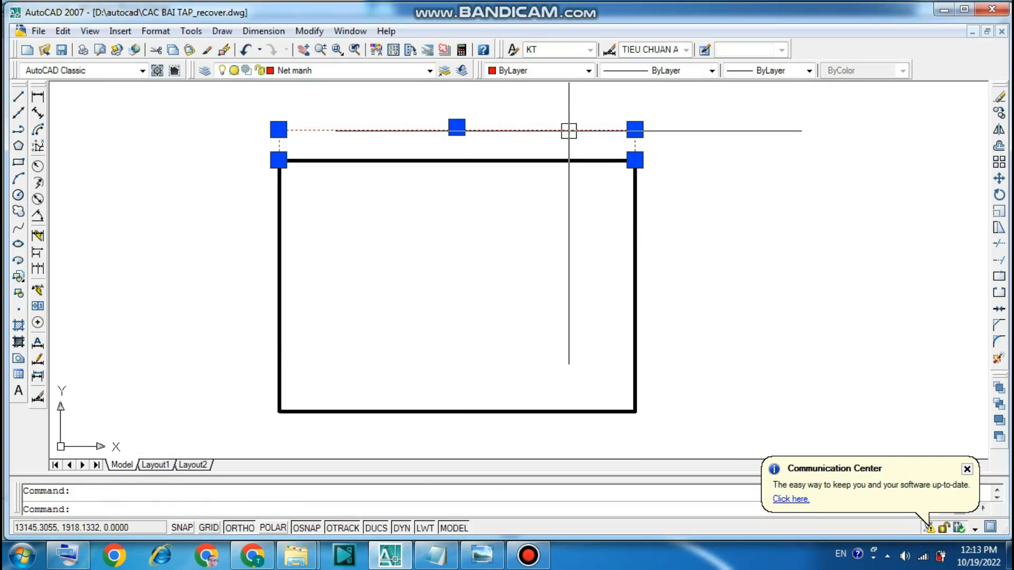
pyautogui.press('Delete')
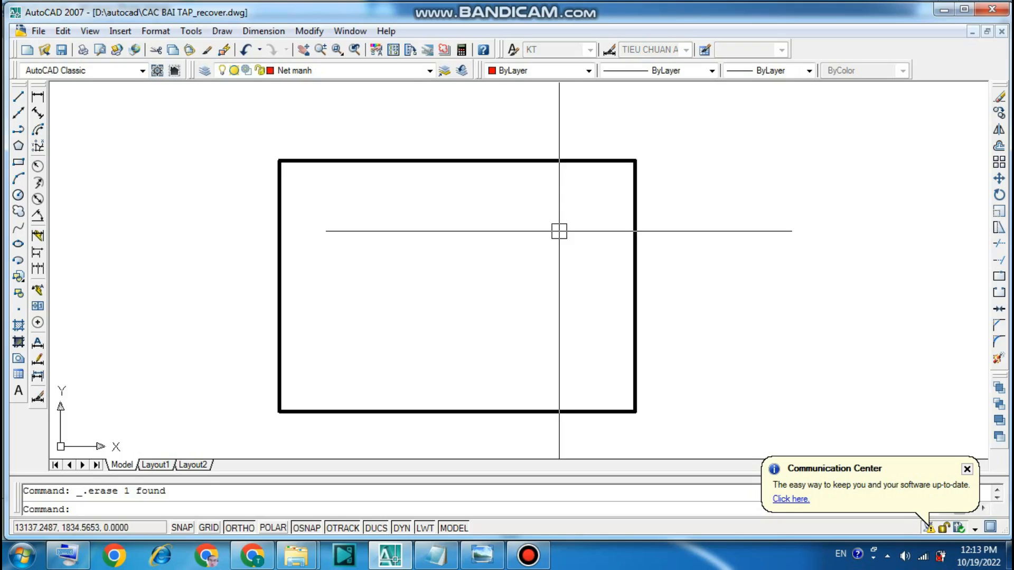
# - Check the paper-outline note in Notepad, then set the Offset distance to 5 mm and pick the thick frame
pyautogui.click(435, 557)
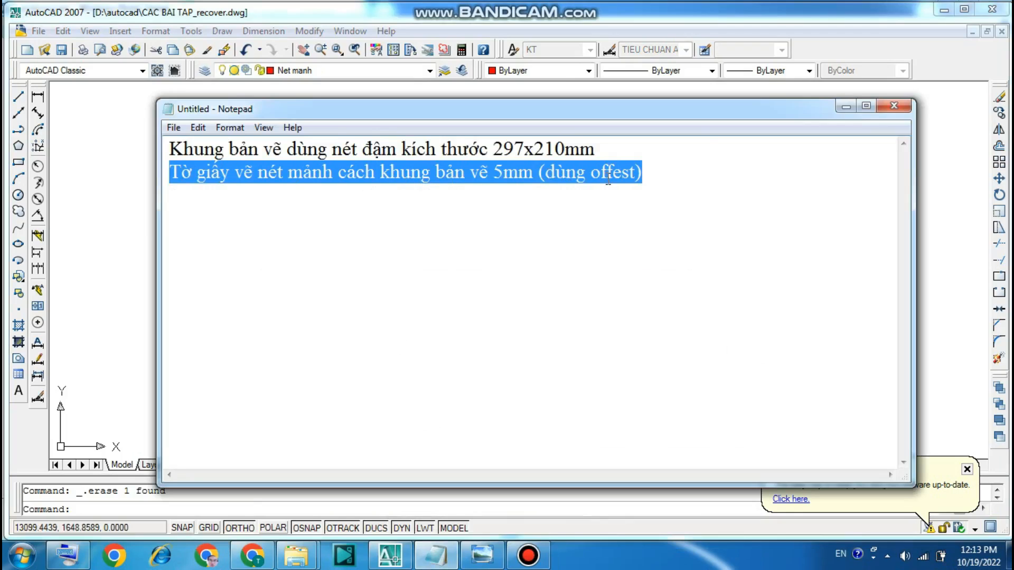
pyautogui.click(846, 108)
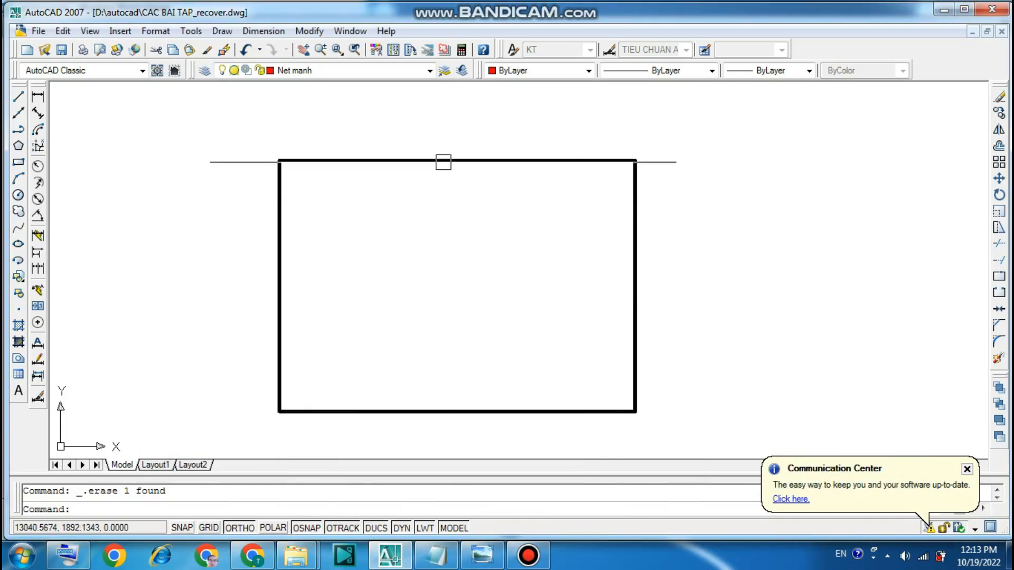
pyautogui.write('o')
pyautogui.press('Return')
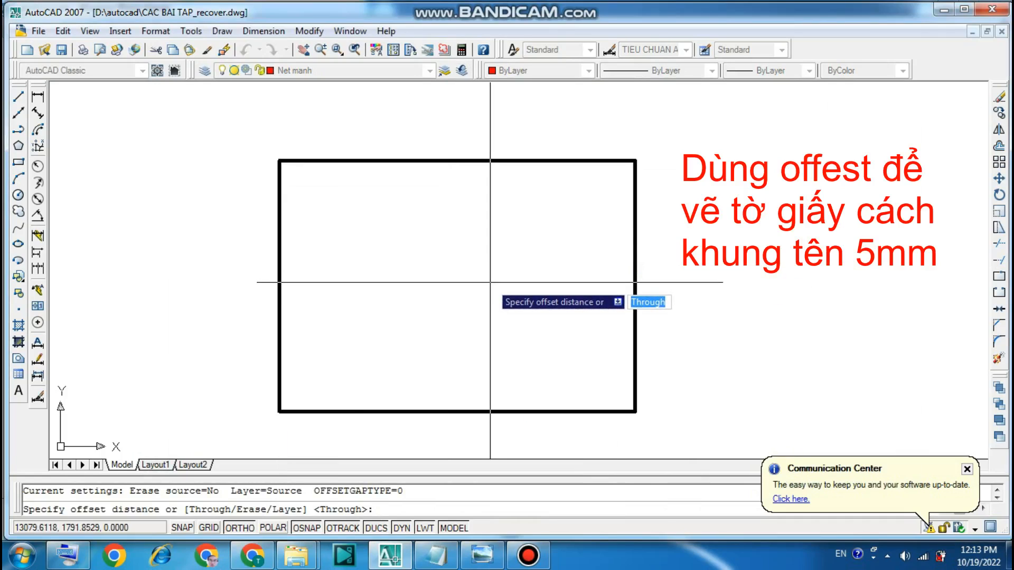
pyautogui.write('5')
pyautogui.press('Return')
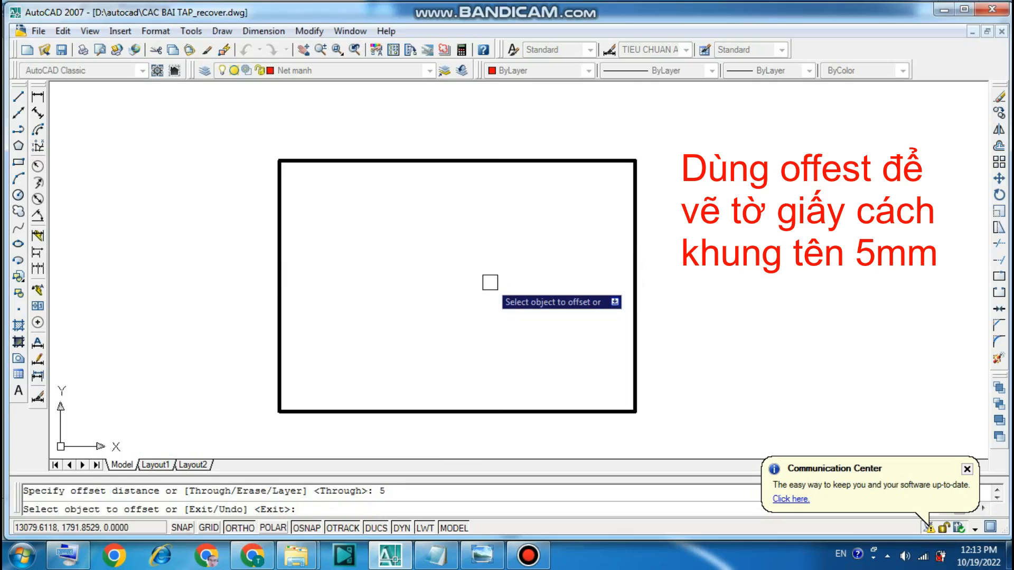
pyautogui.click(635, 235)
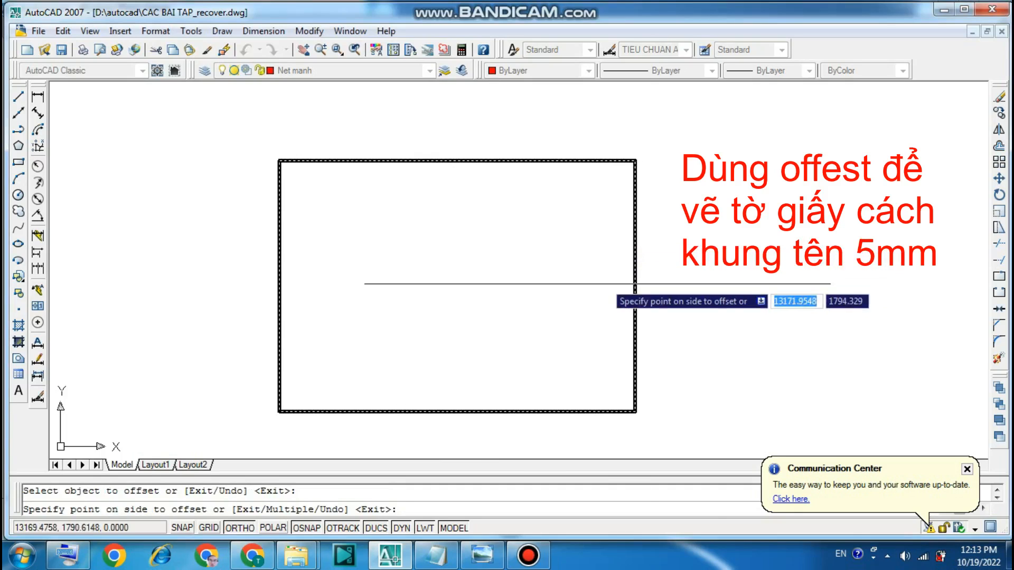
pyautogui.press('Return')
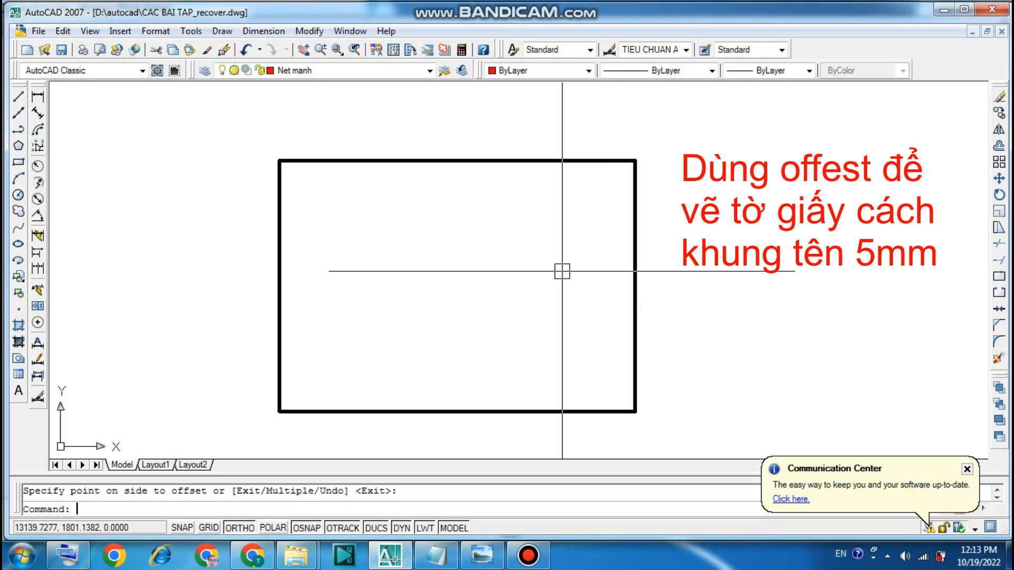
pyautogui.write('o')
pyautogui.press('Return')
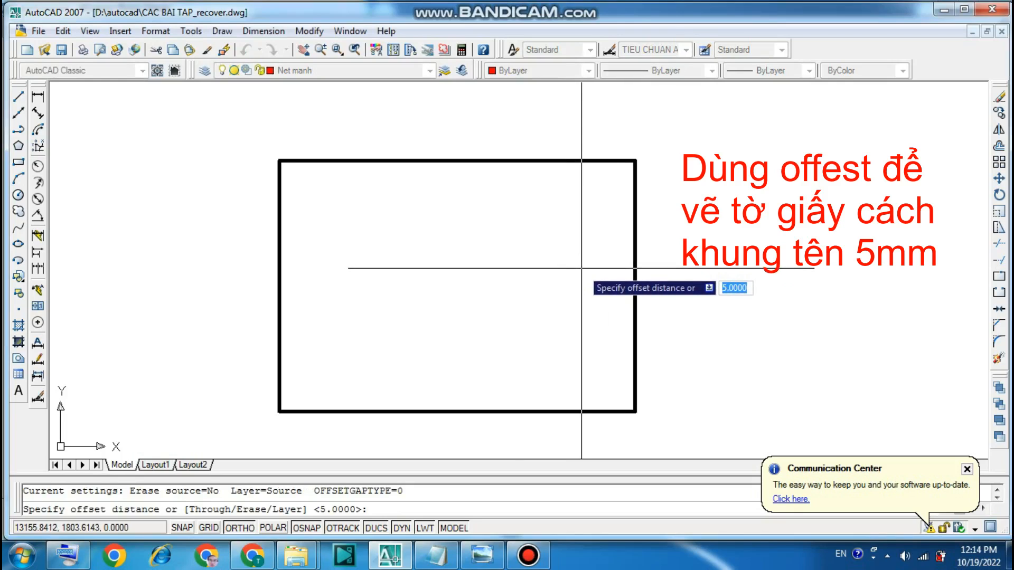
pyautogui.click(635, 286)
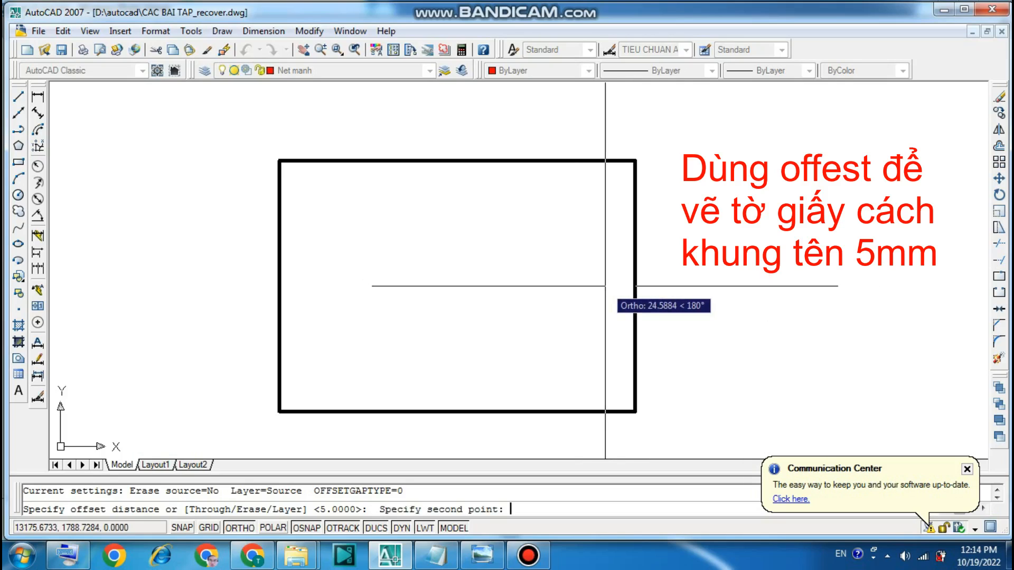
pyautogui.press('Escape')
# - Offset the thick frame rectangle inward by 5 mm
pyautogui.write('o')
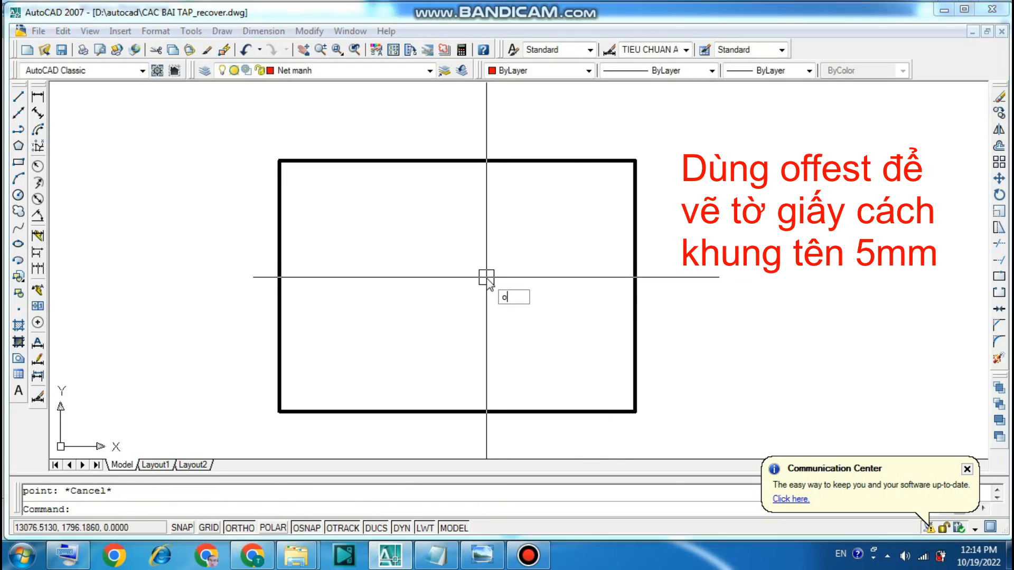
pyautogui.press('Return')
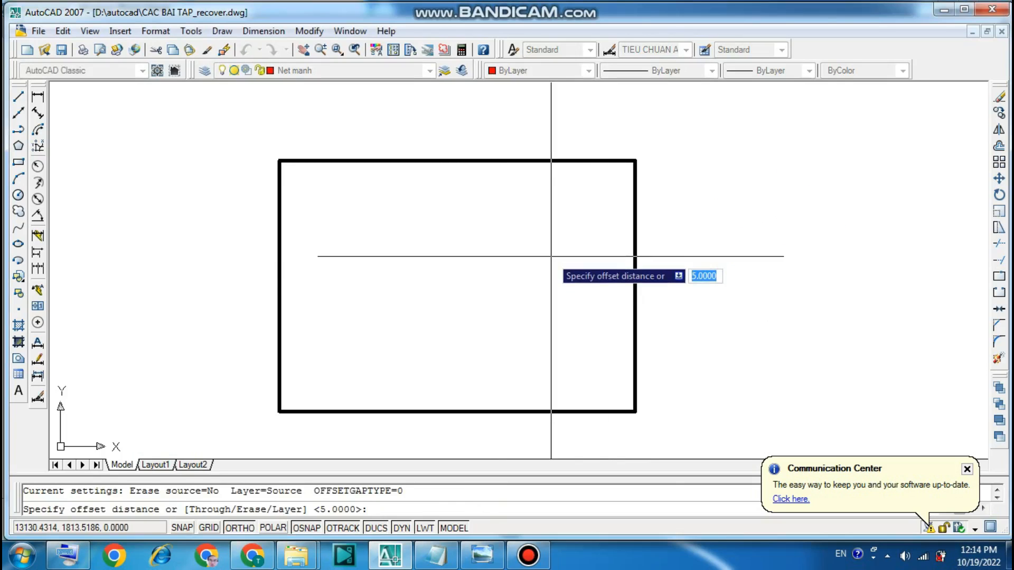
pyautogui.press('Return')
pyautogui.click(581, 161)
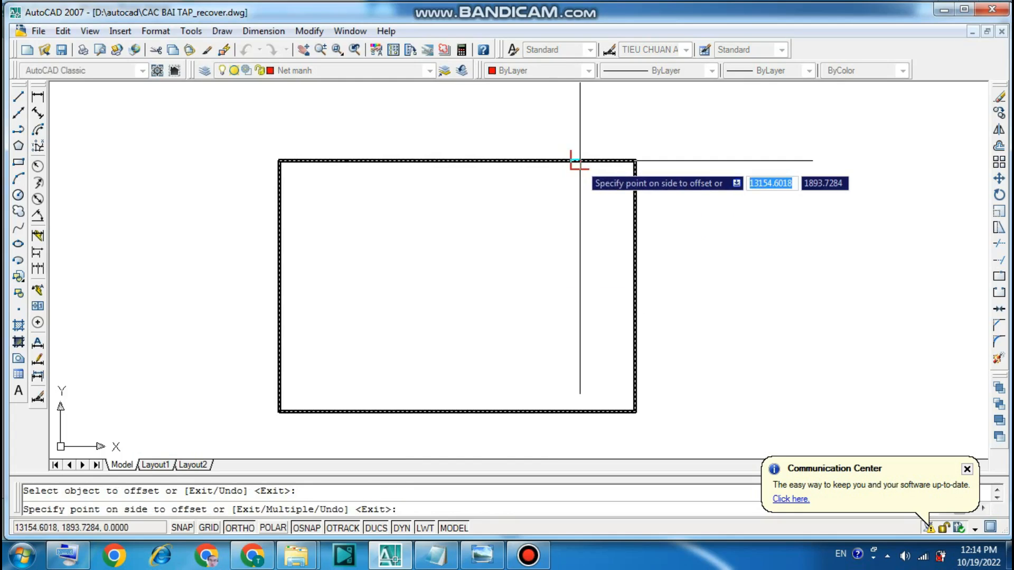
pyautogui.click(613, 258)
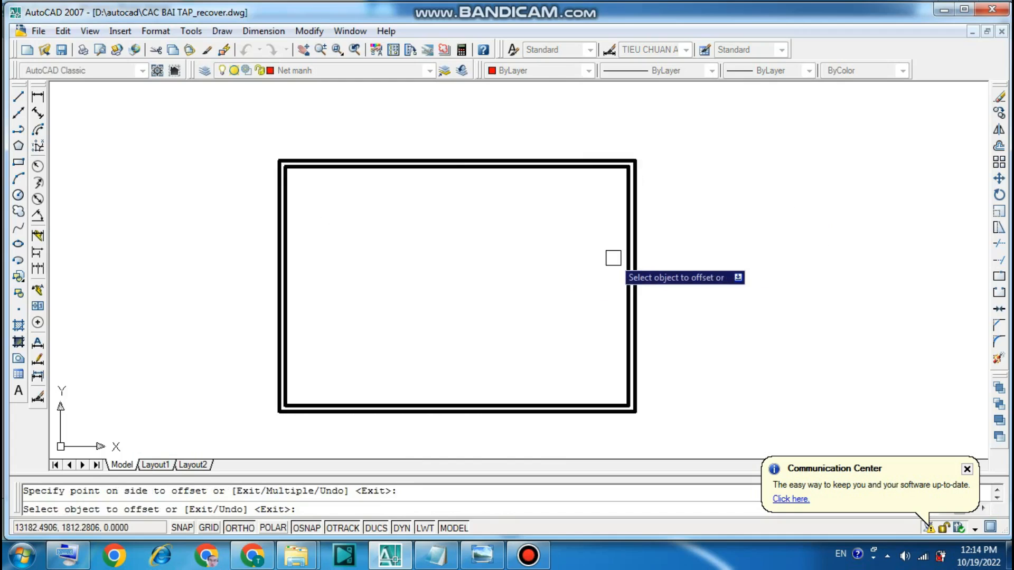
pyautogui.press('Return')
# - Move the outer rectangle to the Net manh layer so it forms the thin paper outline
pyautogui.click(636, 255)
pyautogui.click(429, 71)
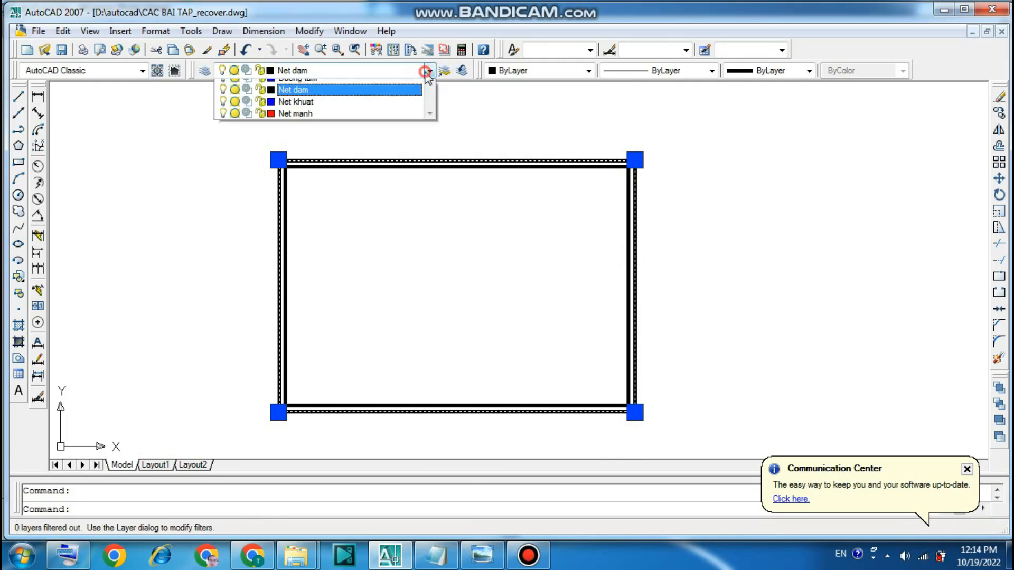
pyautogui.click(322, 148)
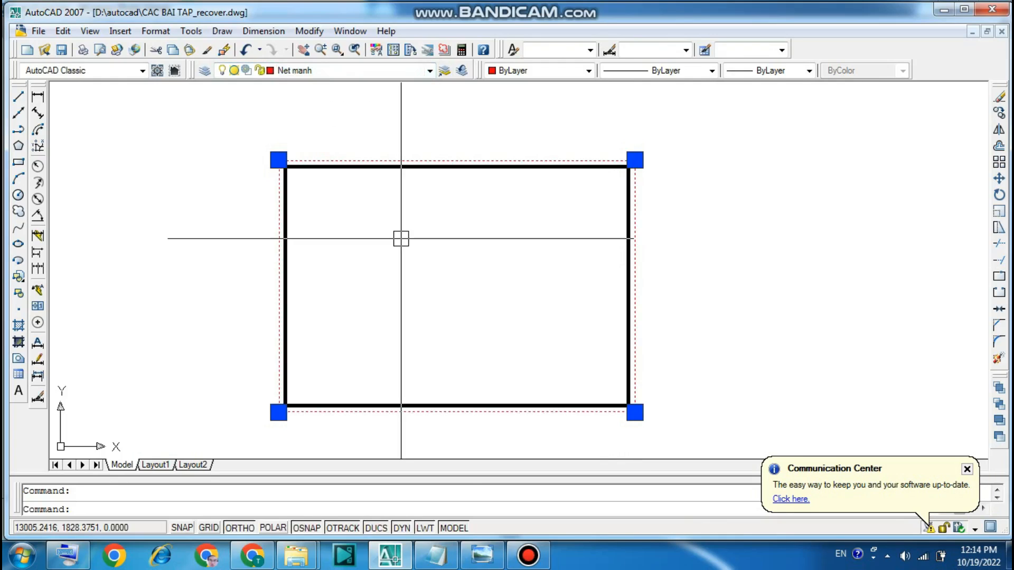
pyautogui.press('Escape')
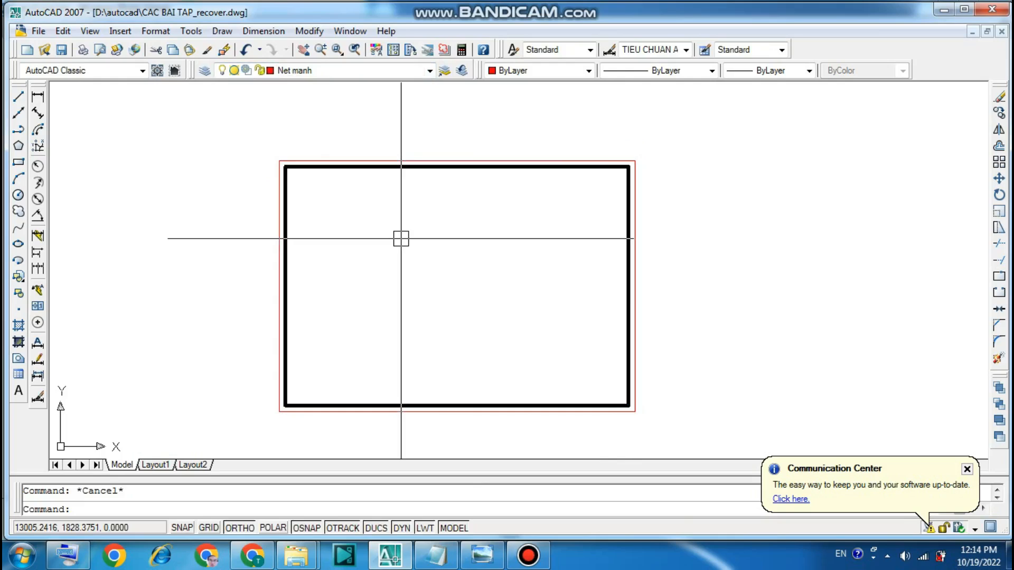
# - Bring the frame's lower part into view and examine the title block's layout and dimensions in the "ve khung ten" reference image
pyautogui.write('z')
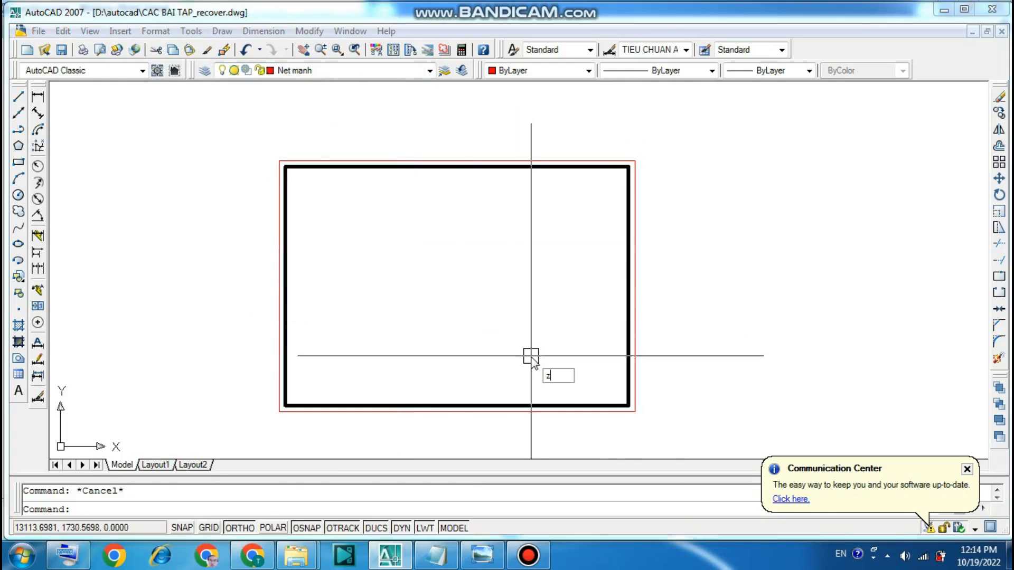
pyautogui.press('Return')
pyautogui.press('Return')
pyautogui.moveTo(572, 405); pyautogui.dragTo(652, 235)
pyautogui.moveTo(650, 319); pyautogui.dragTo(659, 264)
pyautogui.press('Escape')
pyautogui.write('p')
pyautogui.press('Return')
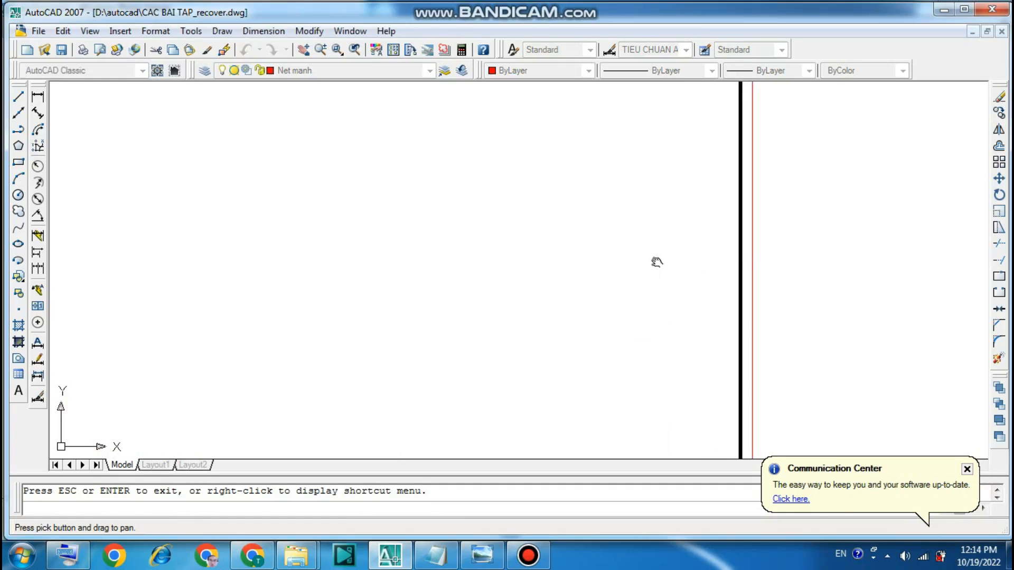
pyautogui.moveTo(596, 360)
pyautogui.mouseDown()
pyautogui.moveTo(686, 181)
pyautogui.moveTo(614, 194)
pyautogui.mouseUp()
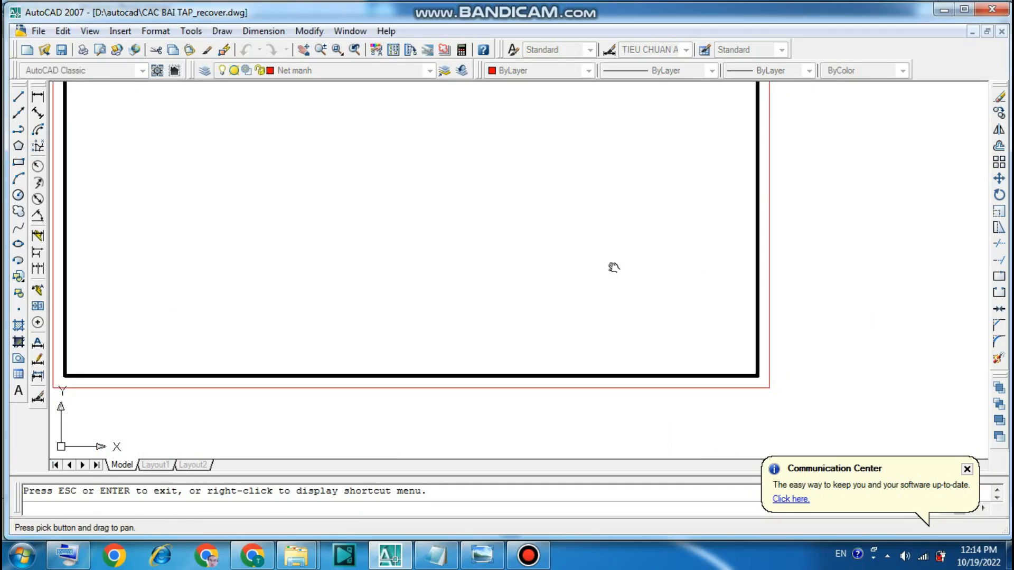
pyautogui.press('Escape')
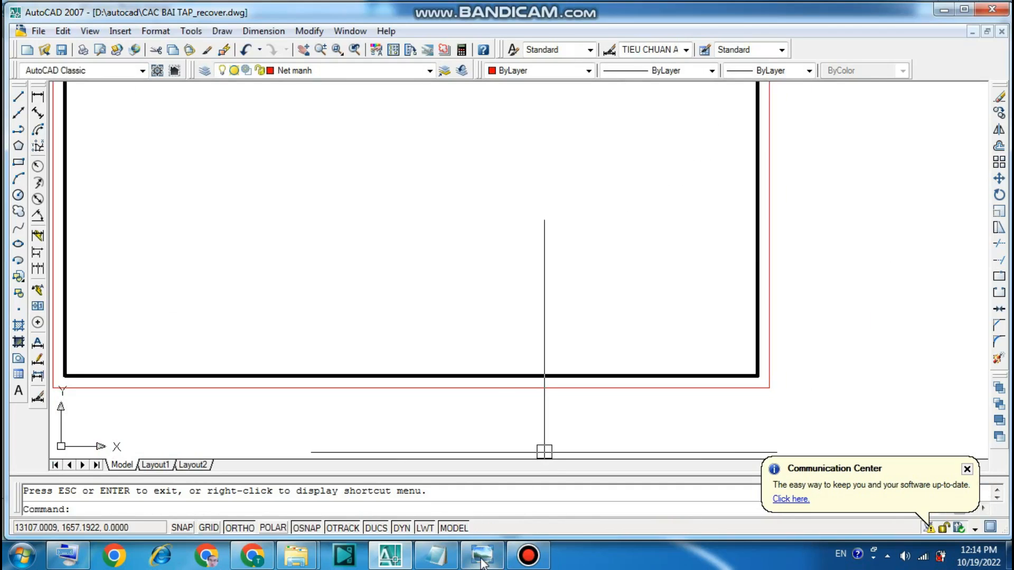
pyautogui.click(482, 560)
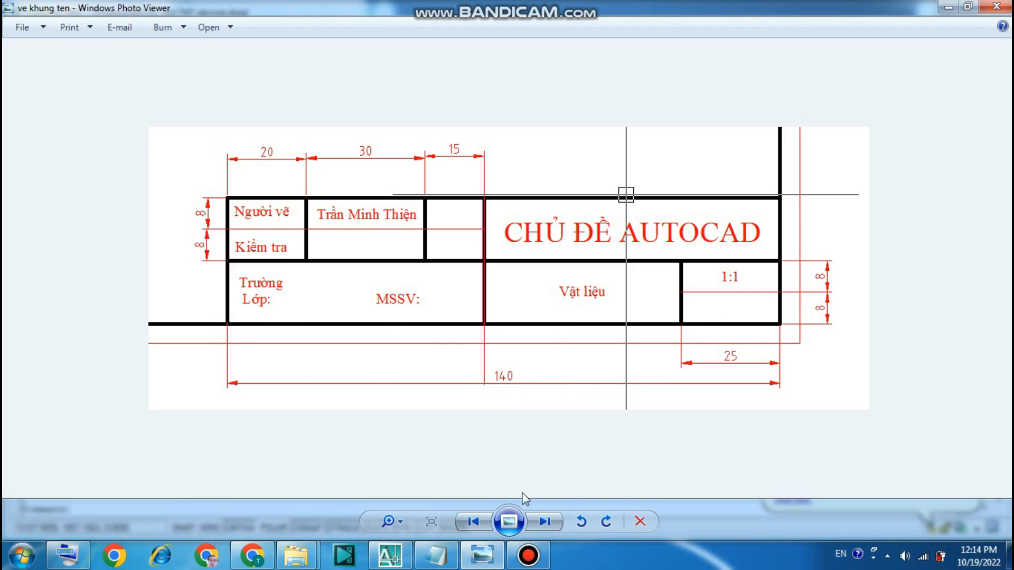
pyautogui.click(379, 557)
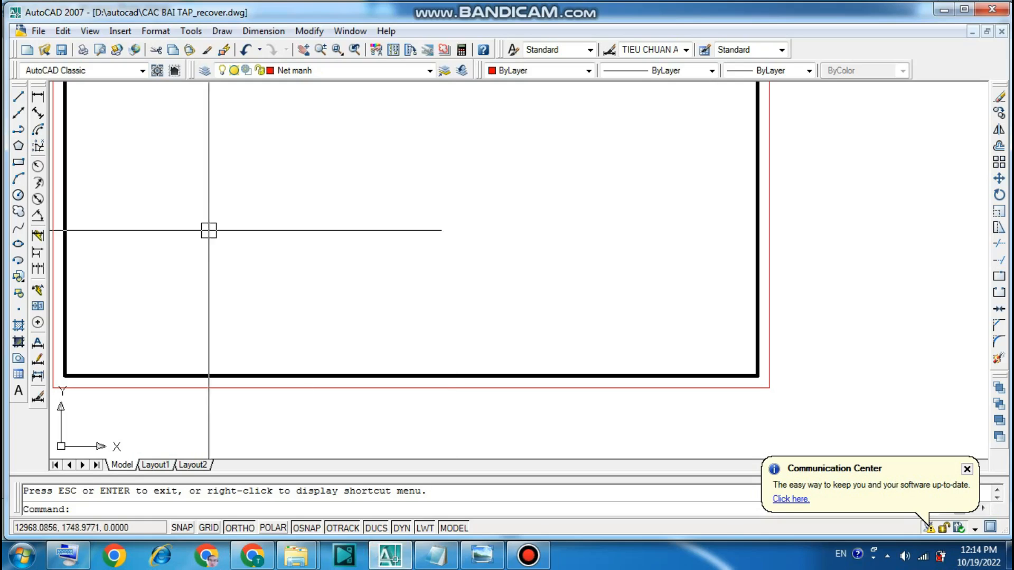
pyautogui.write('l')
pyautogui.press('Return')
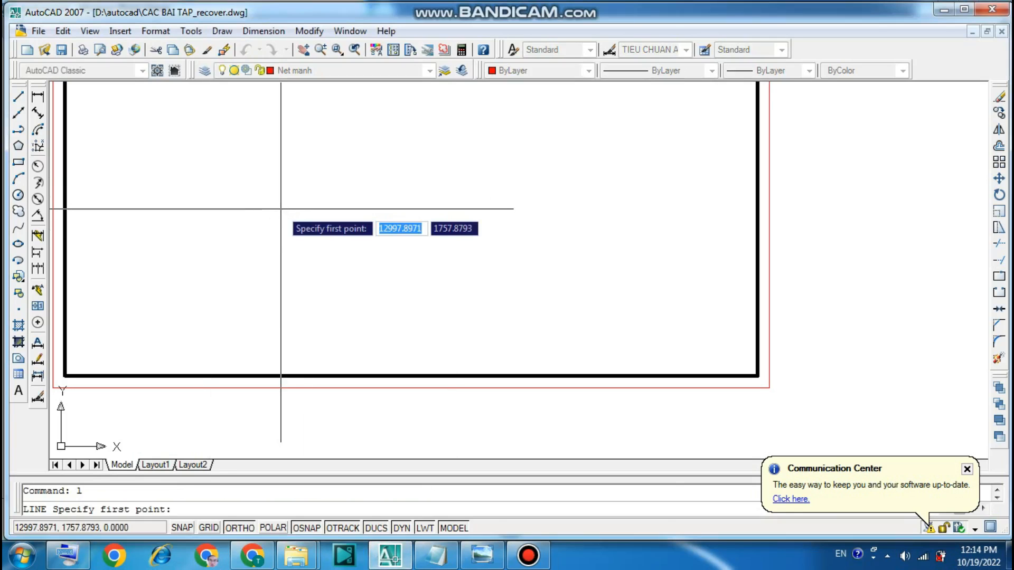
pyautogui.press('Escape')
# - Make Net dam the current layer and draw a 140 mm line leftward from the thick frame's lower-right corner along its bottom edge
pyautogui.click(429, 71)
pyautogui.click(292, 120)
pyautogui.write('l')
pyautogui.press('Return')
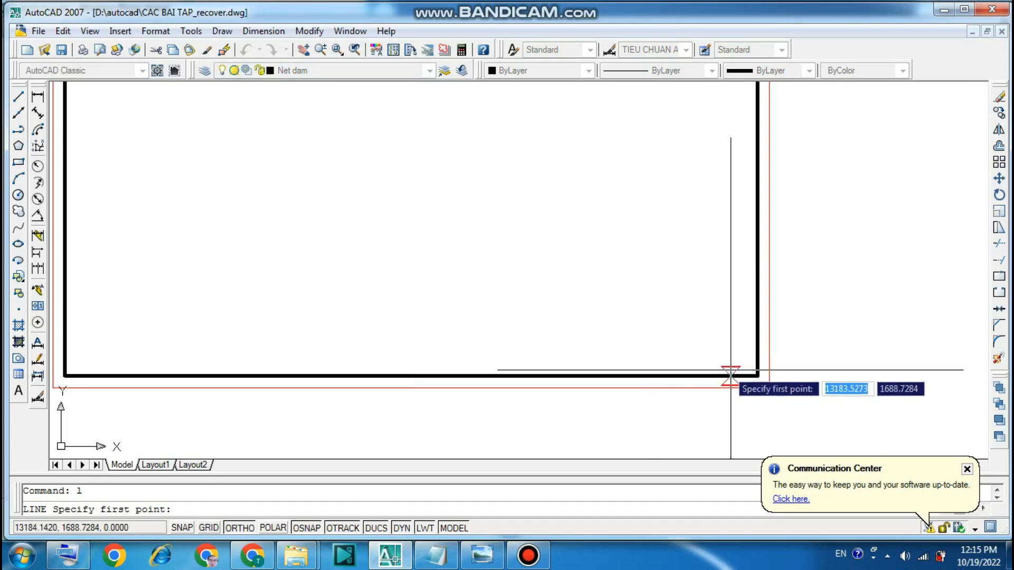
pyautogui.click(757, 376)
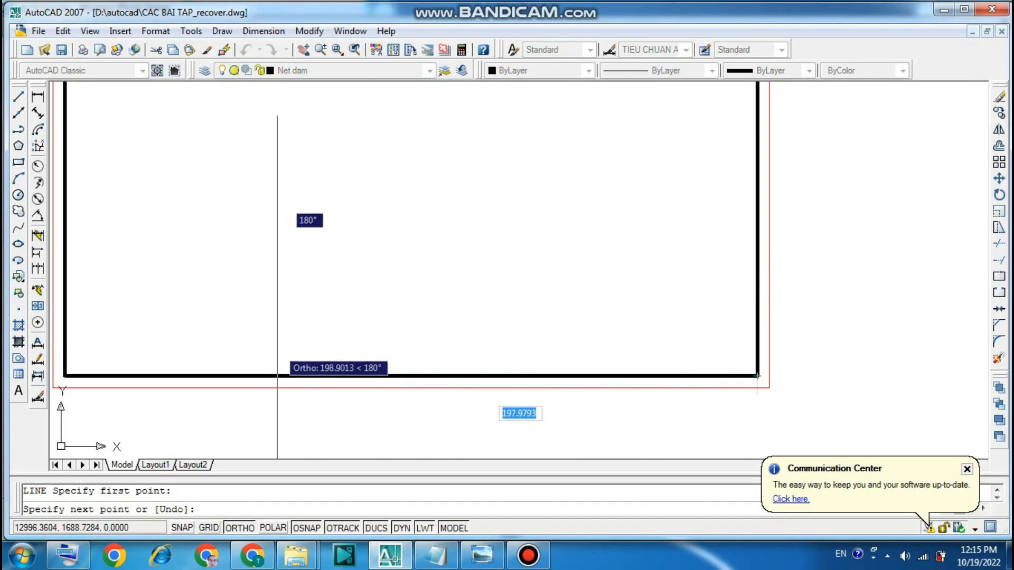
pyautogui.write('140')
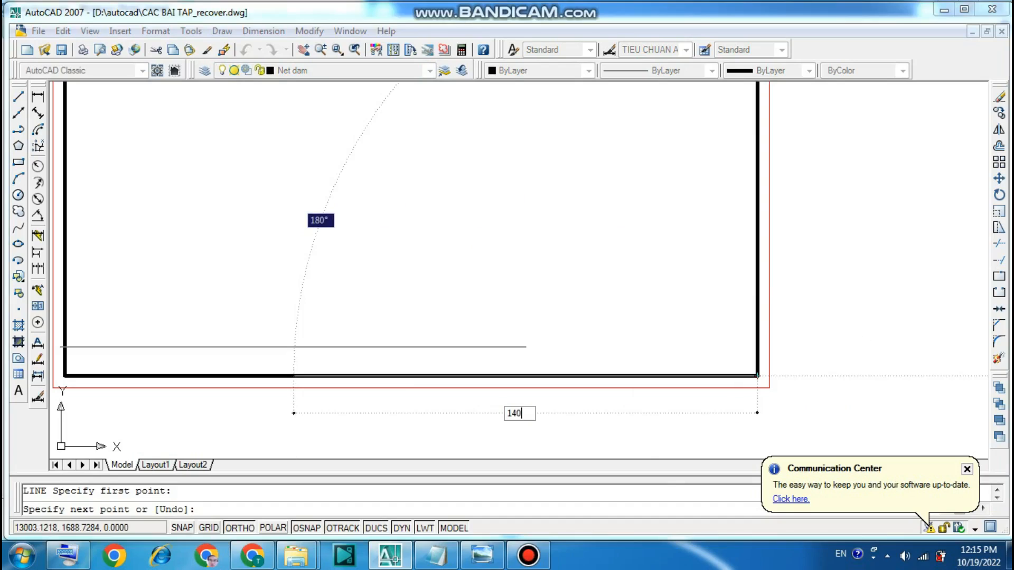
pyautogui.press('Return')
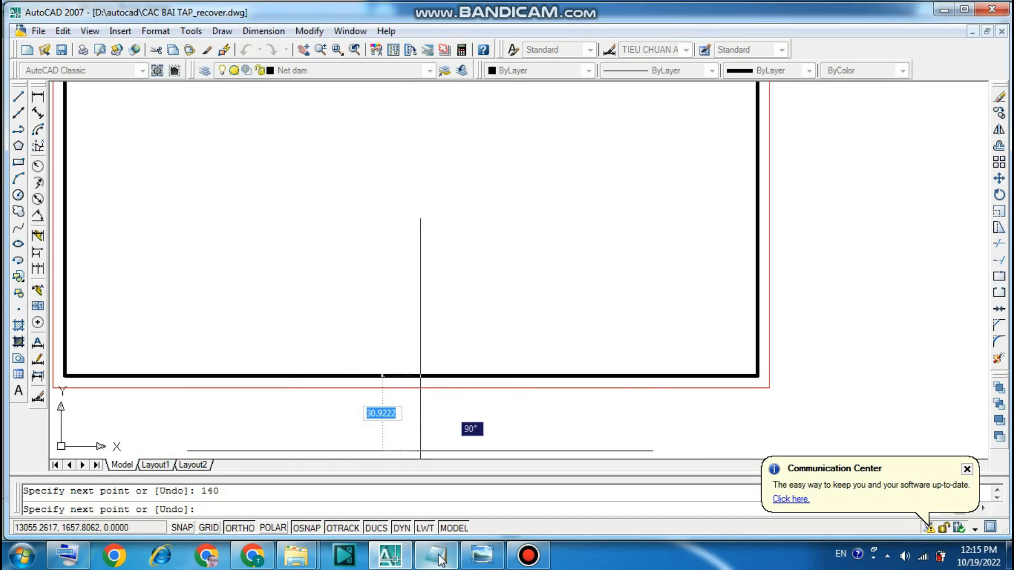
# - Consult the title block image and add the note "Khung tên ta vẽ ngang 140 dọc 32" in Notepad, then return to AutoCAD
pyautogui.click(480, 560)
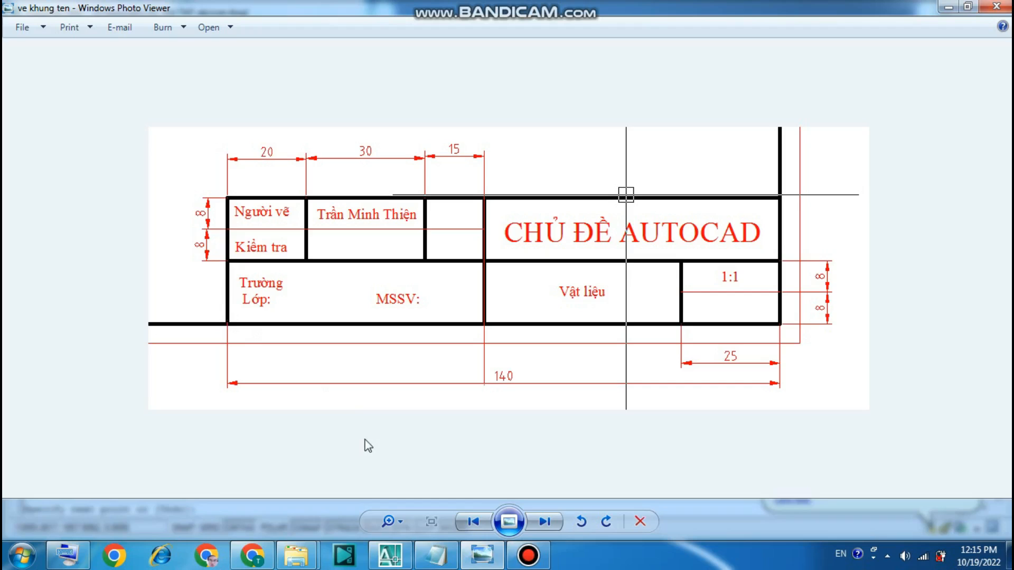
pyautogui.click(436, 555)
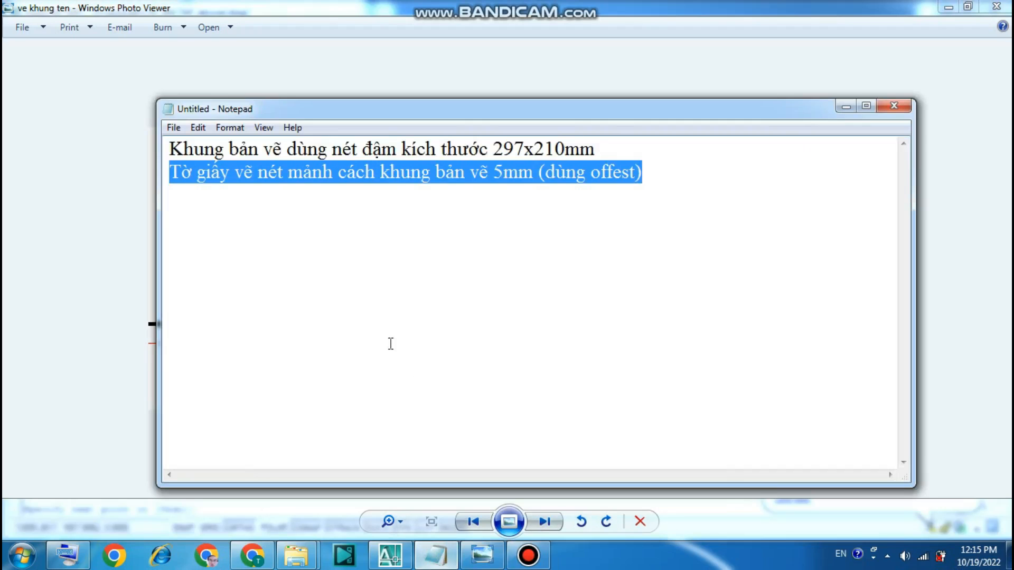
pyautogui.click(673, 173)
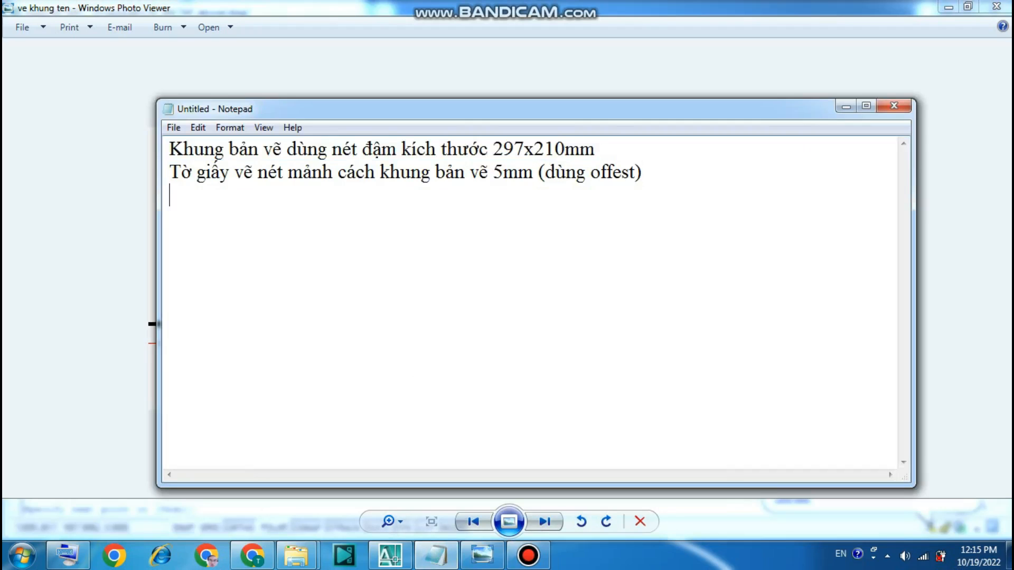
pyautogui.click(67, 554)
pyautogui.click(224, 225)
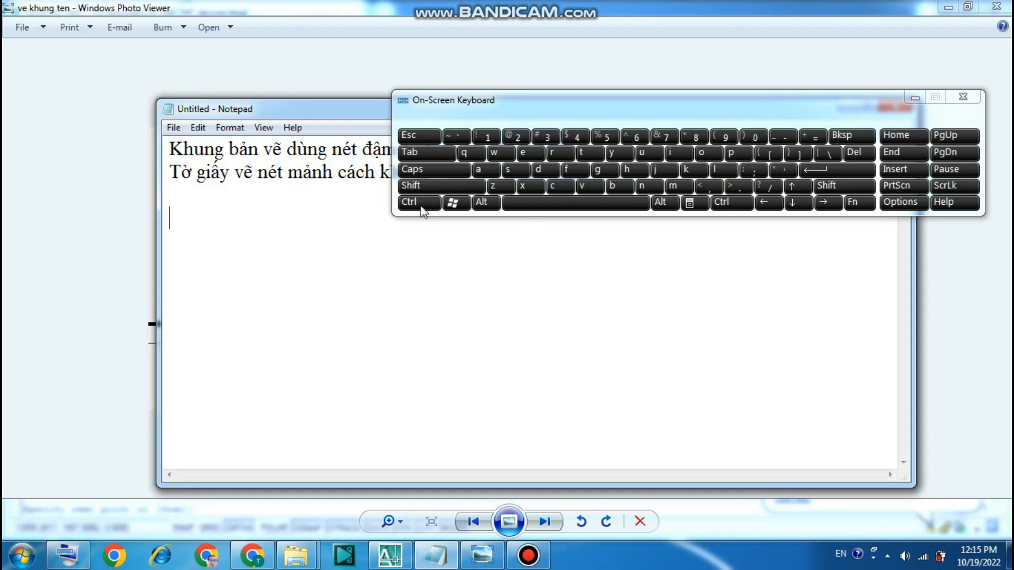
pyautogui.keyDown('shift'); pyautogui.click(692, 167); pyautogui.keyUp('shift')
pyautogui.write('hung tên ta vẽ')
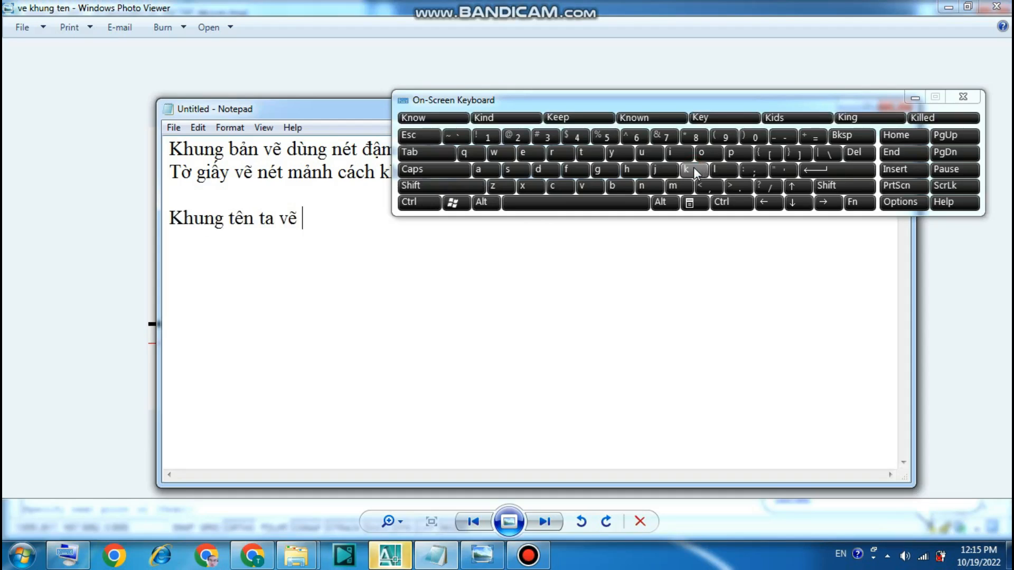
pyautogui.moveTo(720, 101); pyautogui.dragTo(729, 66)
pyautogui.click(400, 207)
pyautogui.write('ngang 140 dọc 32')
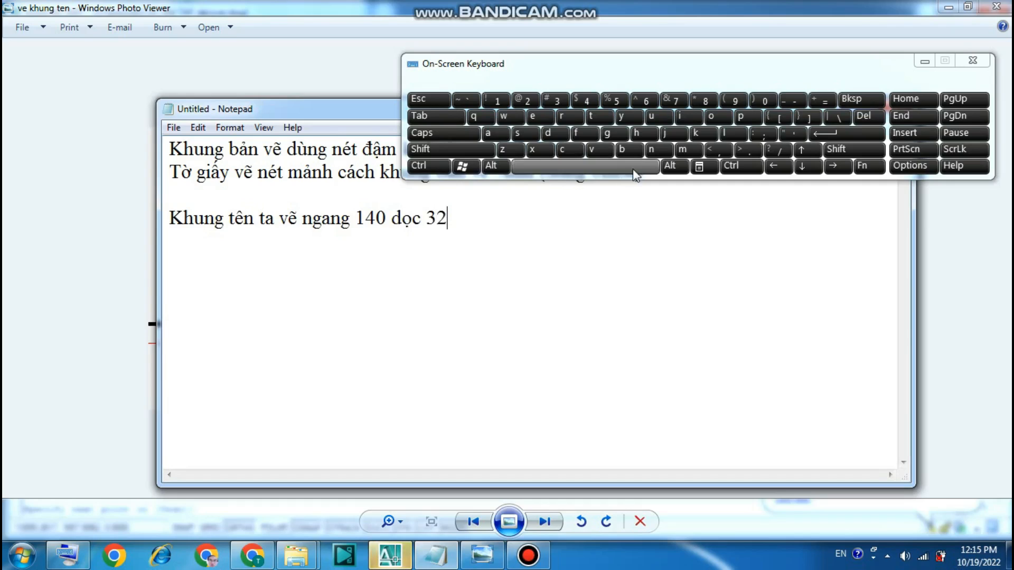
pyautogui.click(930, 62)
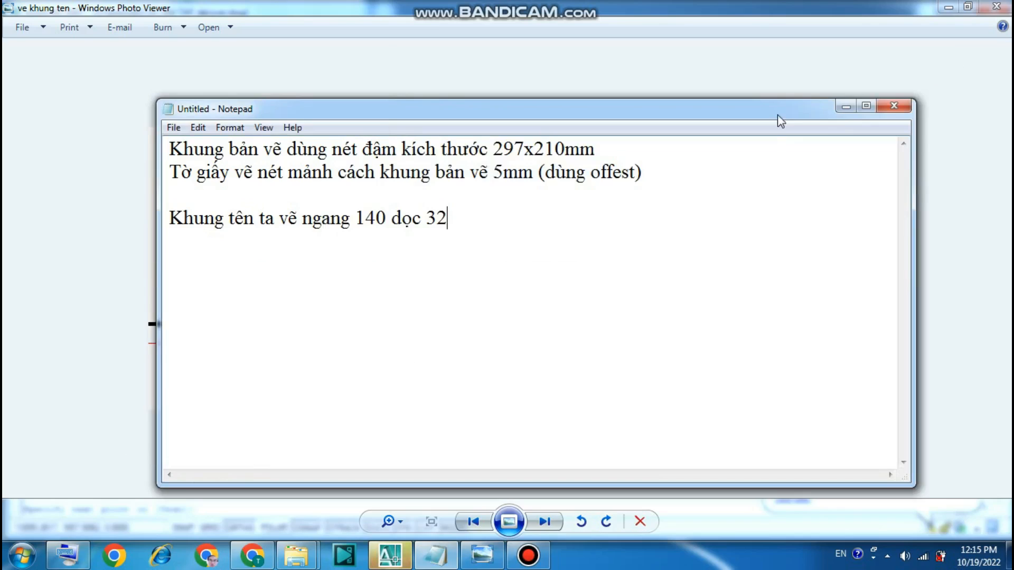
pyautogui.click(847, 105)
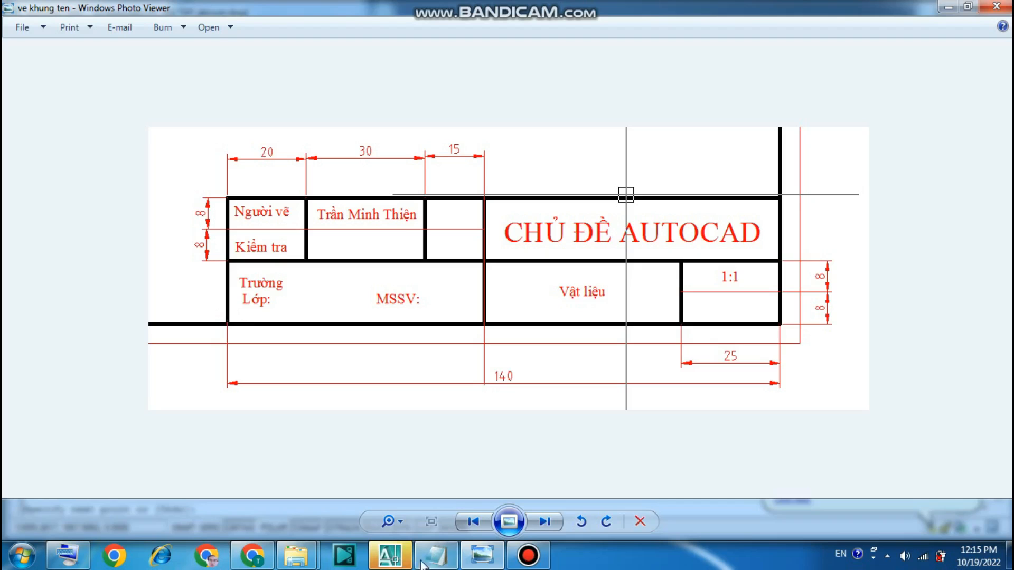
pyautogui.click(390, 555)
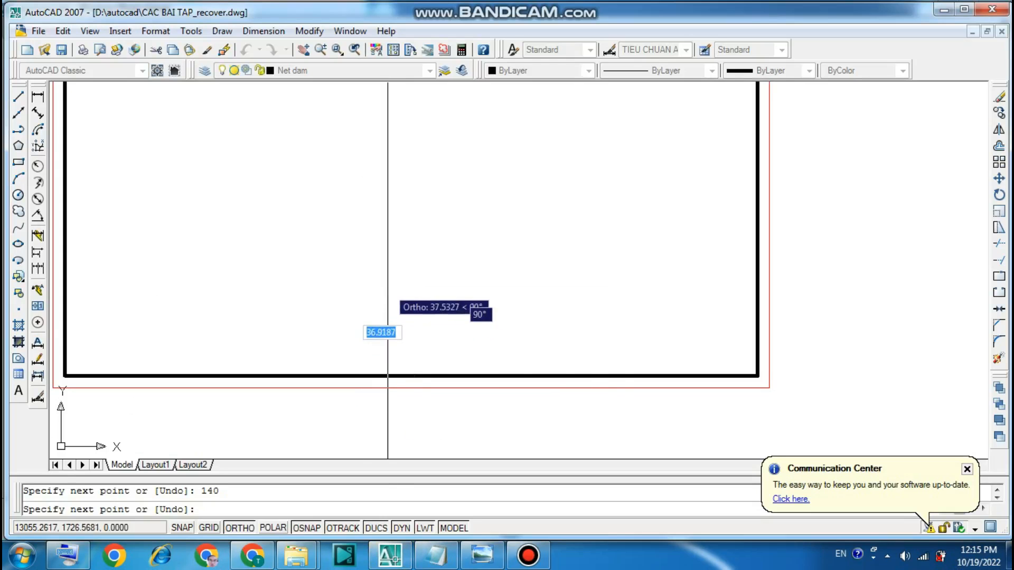
# - Complete the title block outline with a 32 mm vertical line upward and a horizontal line across to the frame's right edge
pyautogui.write('32')
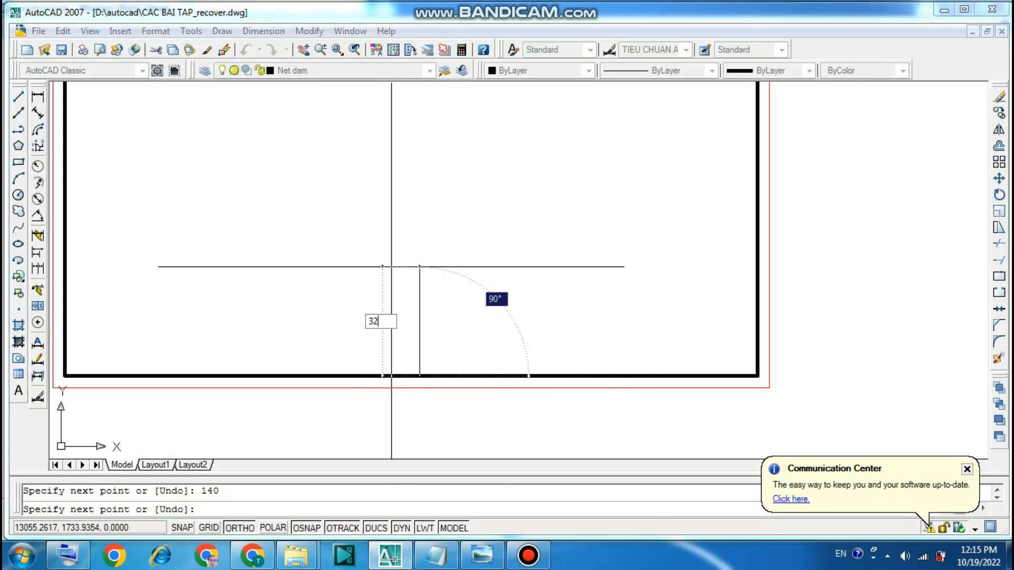
pyautogui.press('Return')
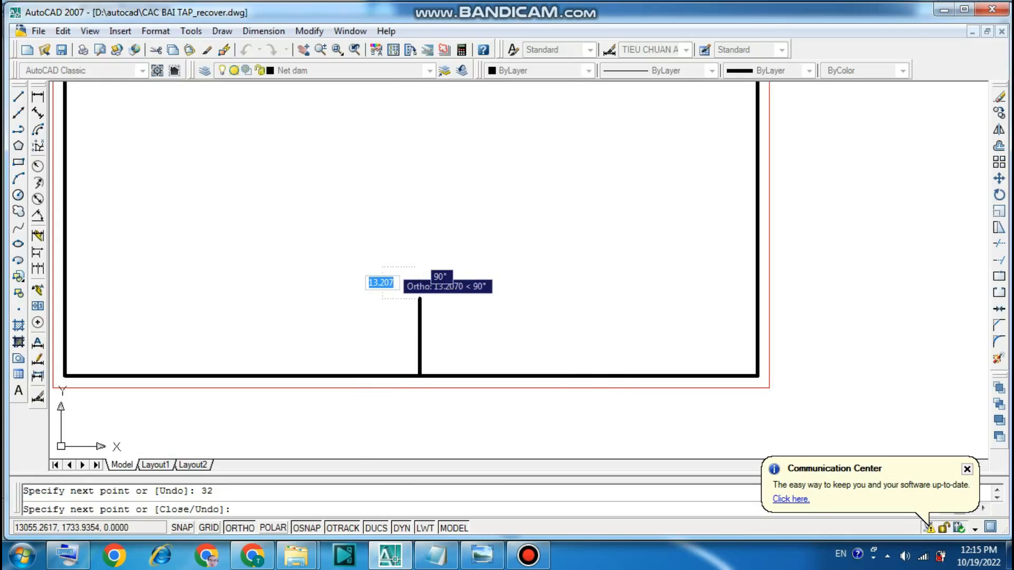
pyautogui.click(757, 298)
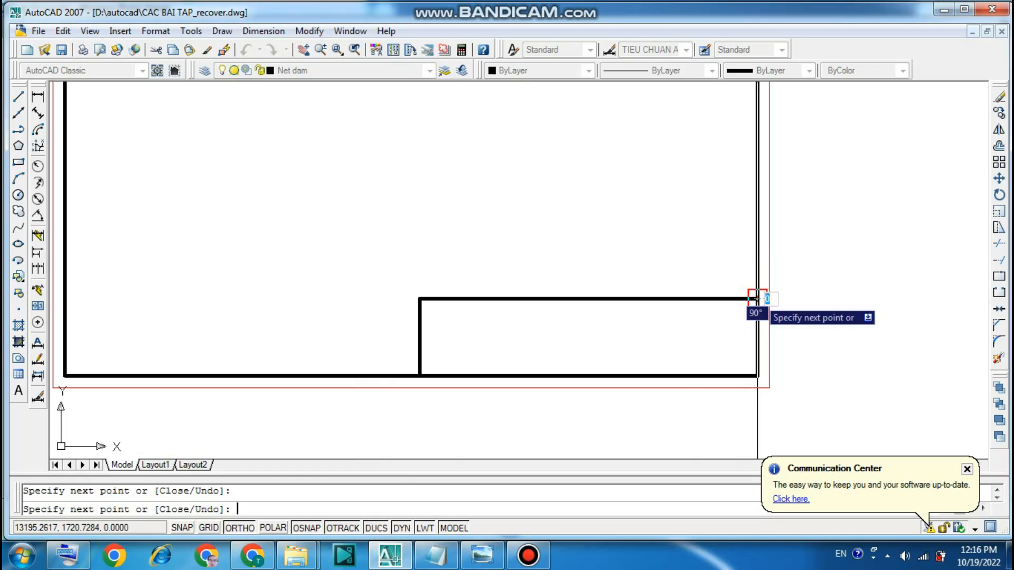
pyautogui.press('Return')
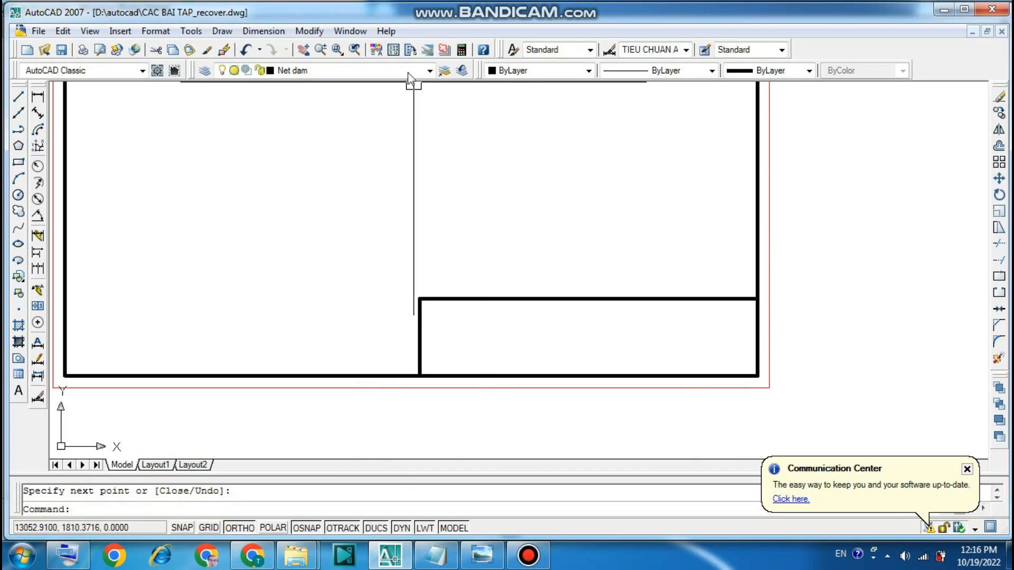
# - Make Net manh the current layer and add a linear dimension for the title block's width above its top edge
pyautogui.click(429, 70)
pyautogui.click(317, 145)
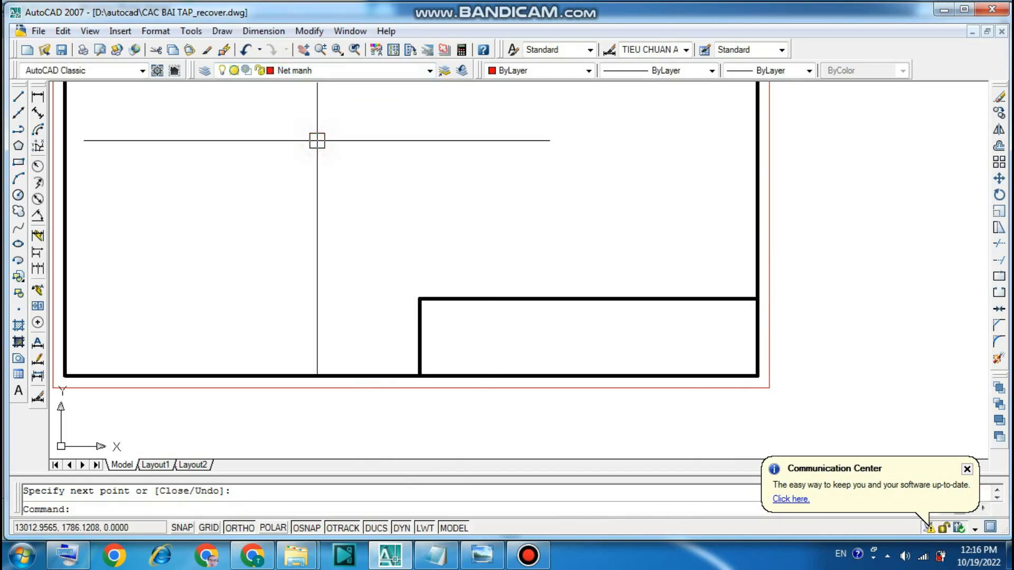
pyautogui.click(37, 98)
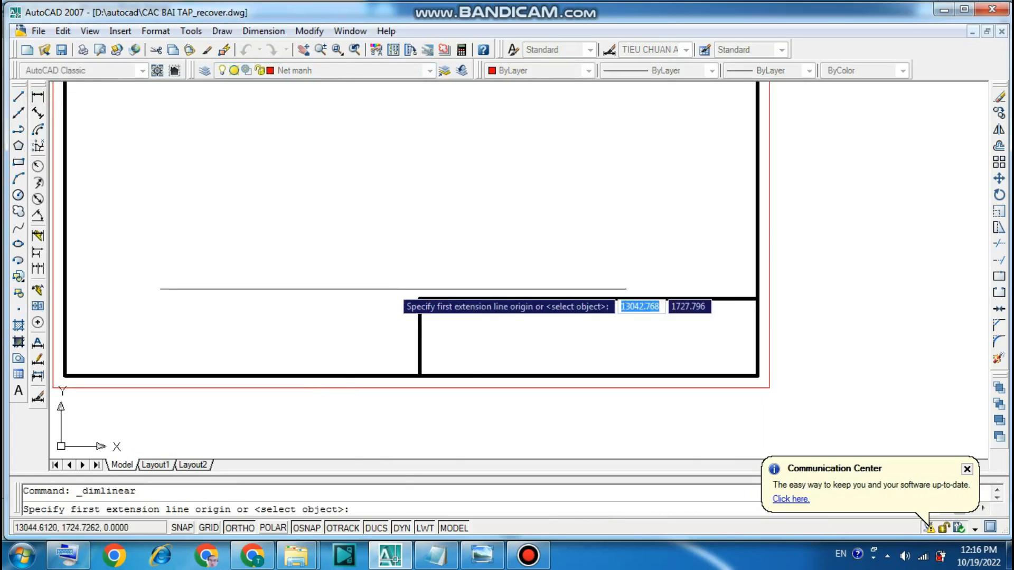
pyautogui.click(420, 299)
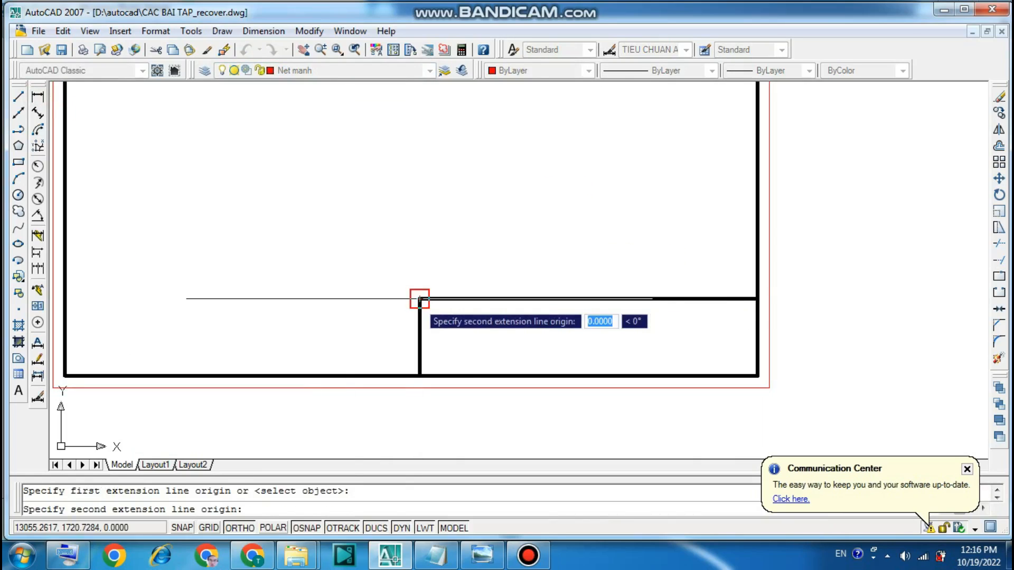
pyautogui.click(757, 299)
pyautogui.click(756, 270)
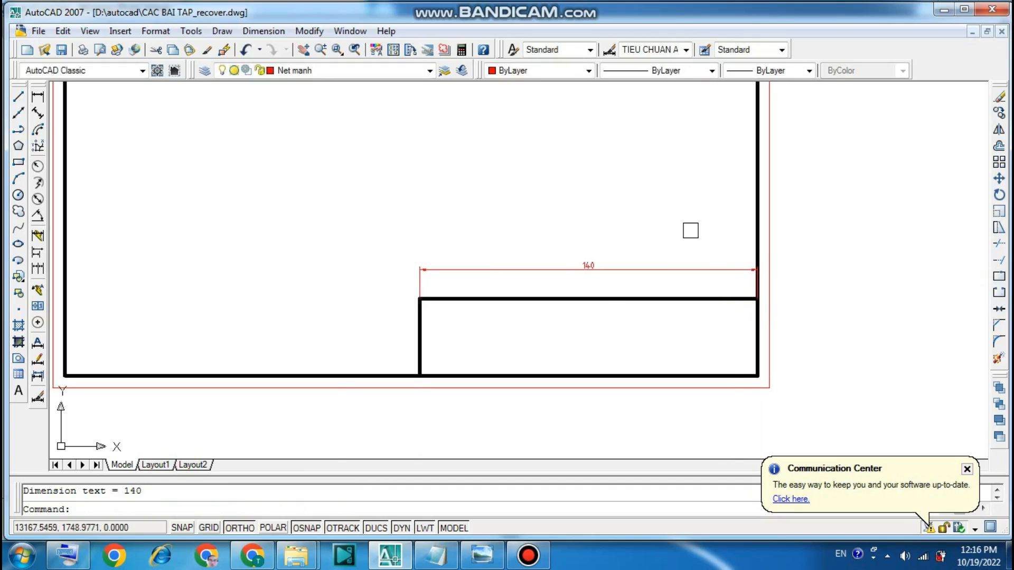
# - Add a linear dimension for the title block's height beside its left edge
pyautogui.click(37, 97)
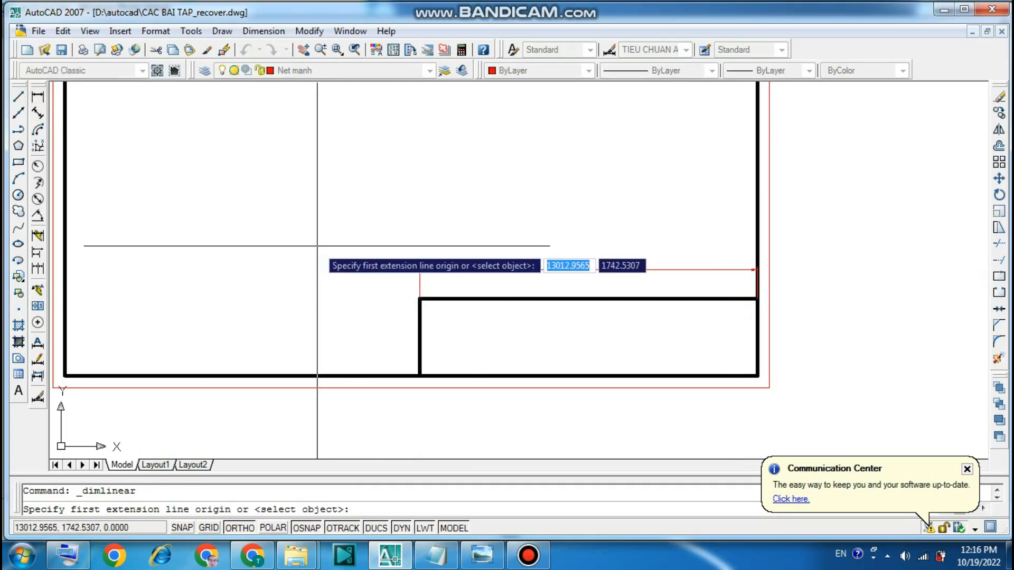
pyautogui.click(420, 299)
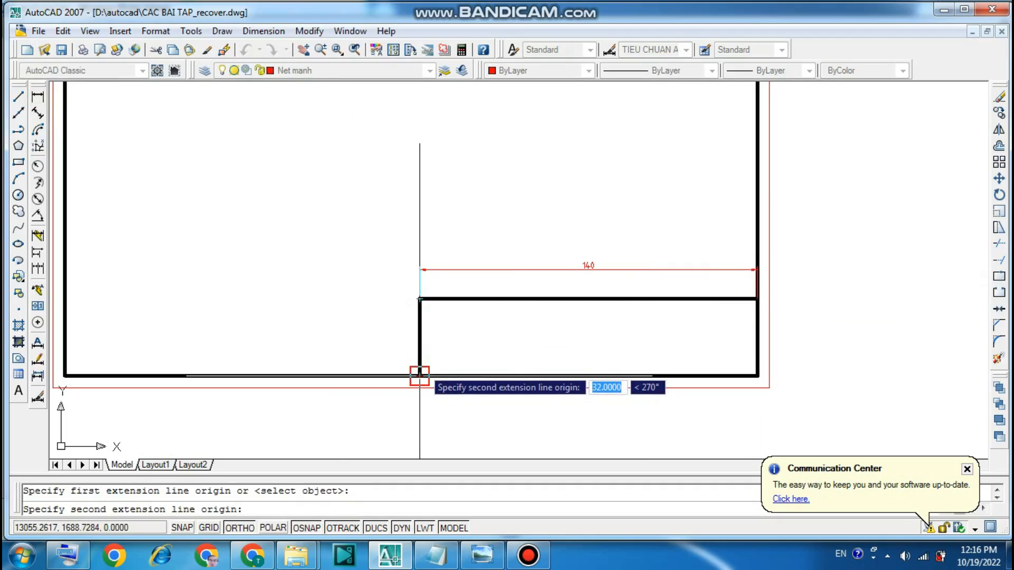
pyautogui.click(420, 376)
pyautogui.click(381, 359)
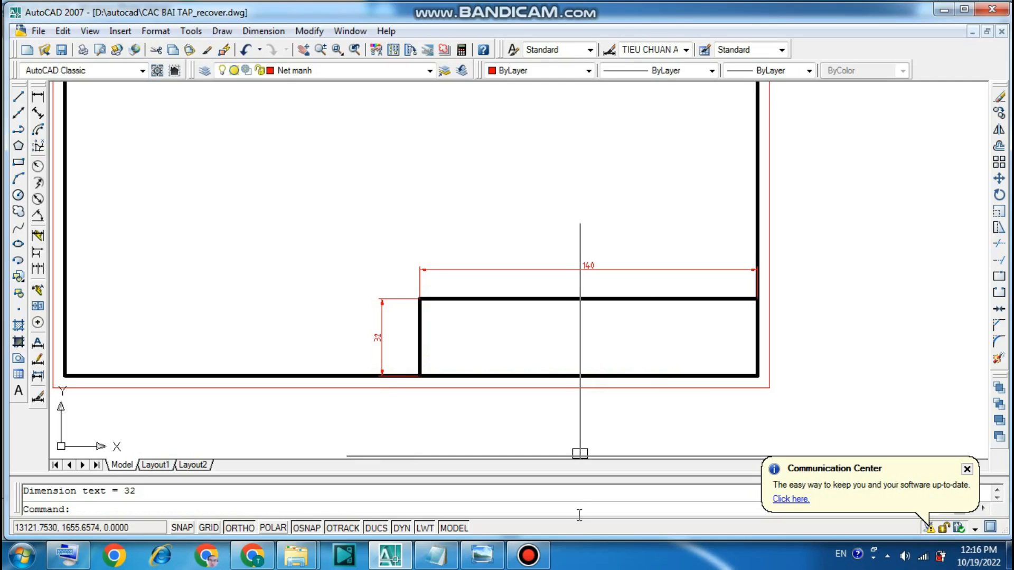
pyautogui.click(528, 556)
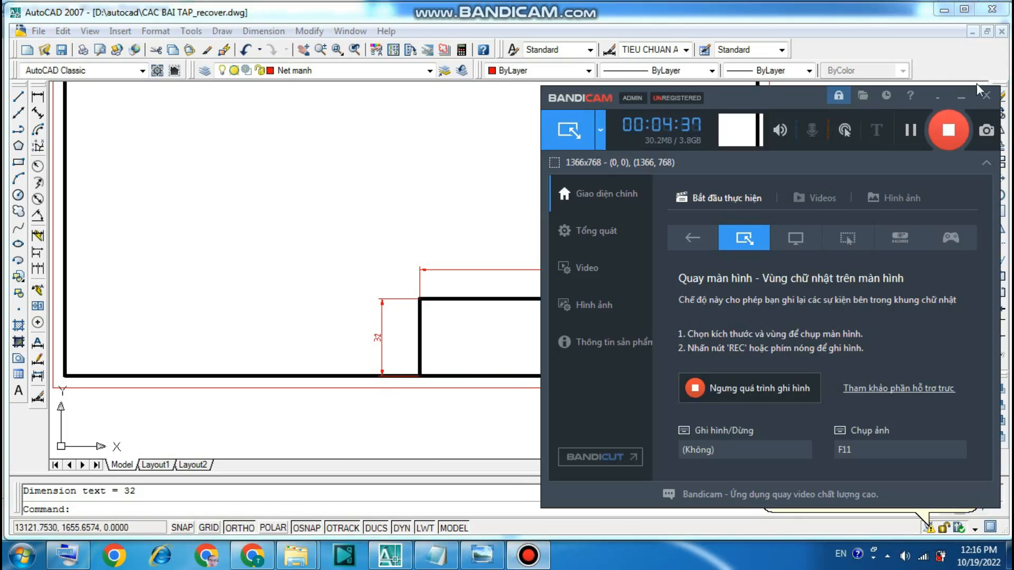
pyautogui.click(961, 96)
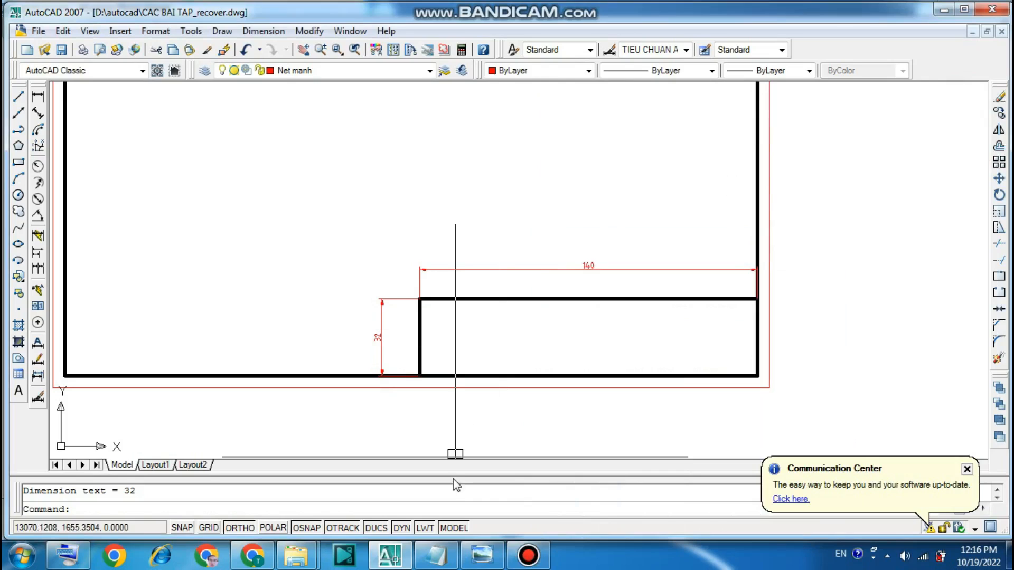
pyautogui.click(443, 557)
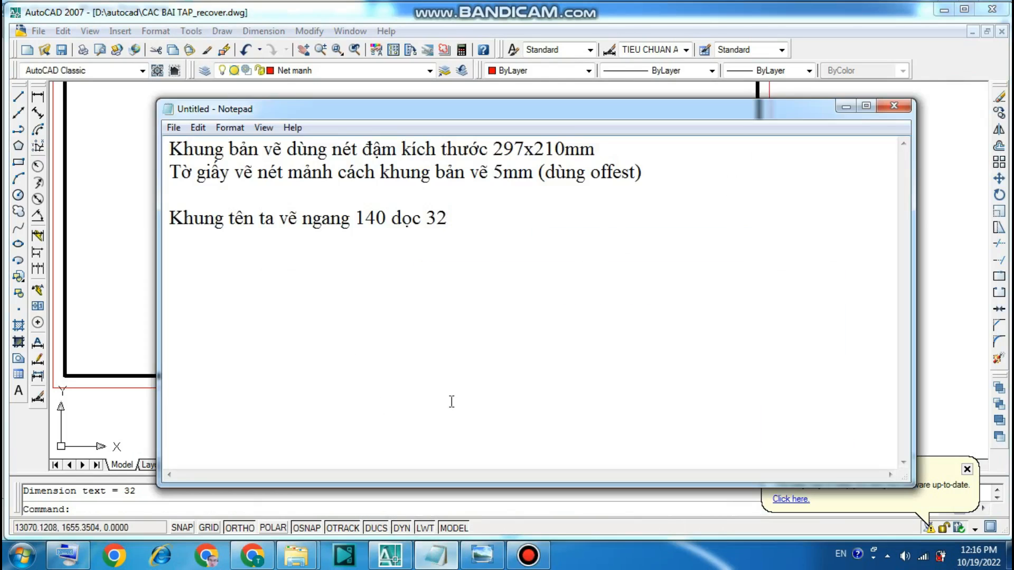
pyautogui.click(845, 106)
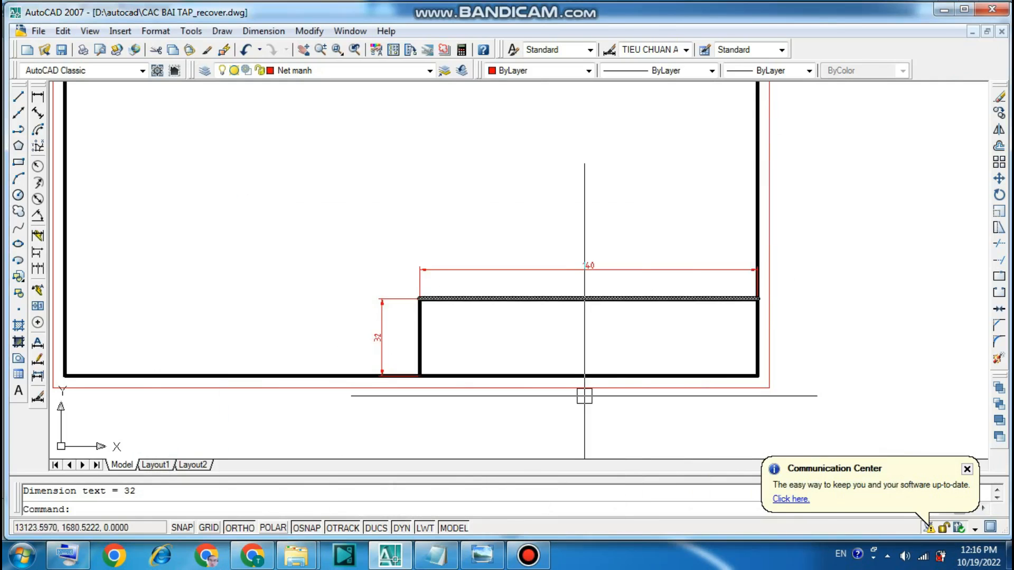
# - Check the "ve khung ten" image and draw a horizontal line from the midpoint of the title block's left edge to its right edge
pyautogui.click(485, 557)
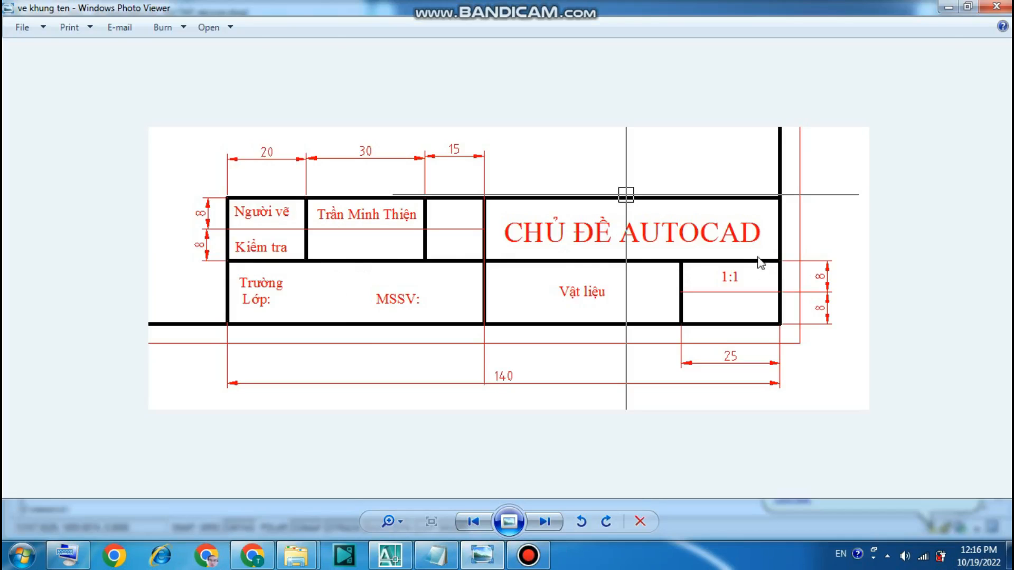
pyautogui.click(390, 555)
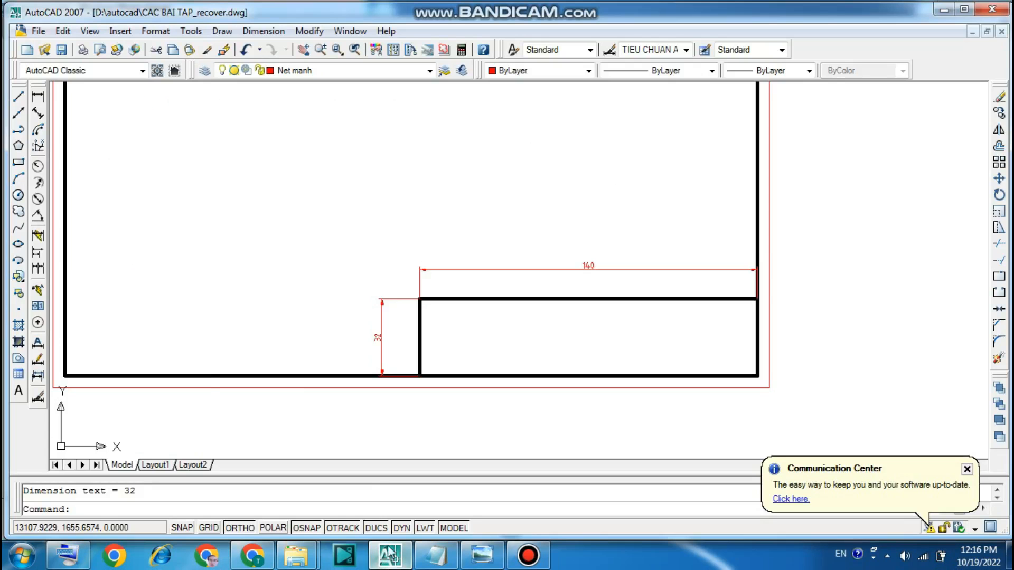
pyautogui.click(19, 96)
pyautogui.click(420, 337)
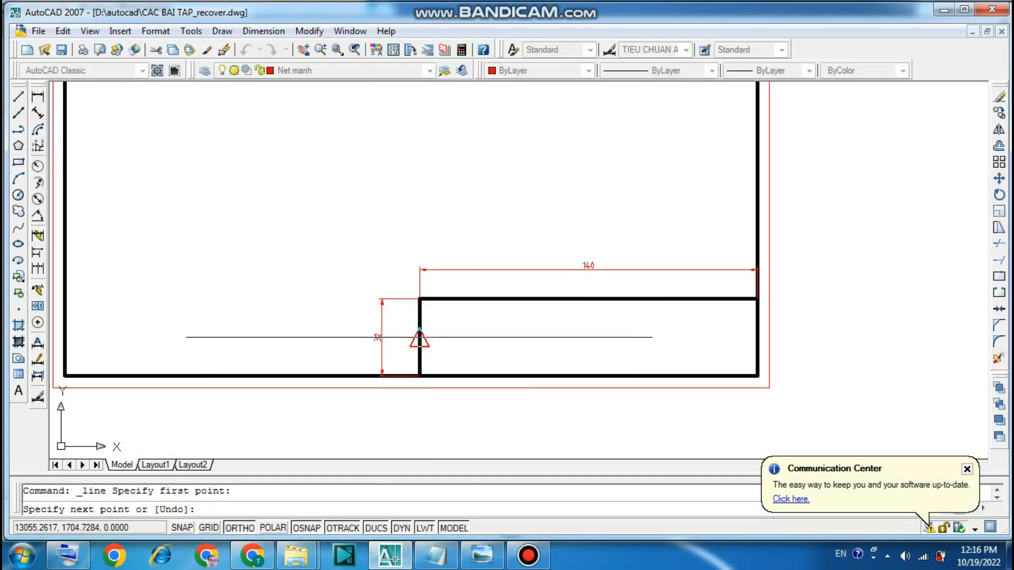
pyautogui.click(754, 337)
pyautogui.press('Return')
# - Move the title block's horizontal middle line to the Net dam layer
pyautogui.click(721, 337)
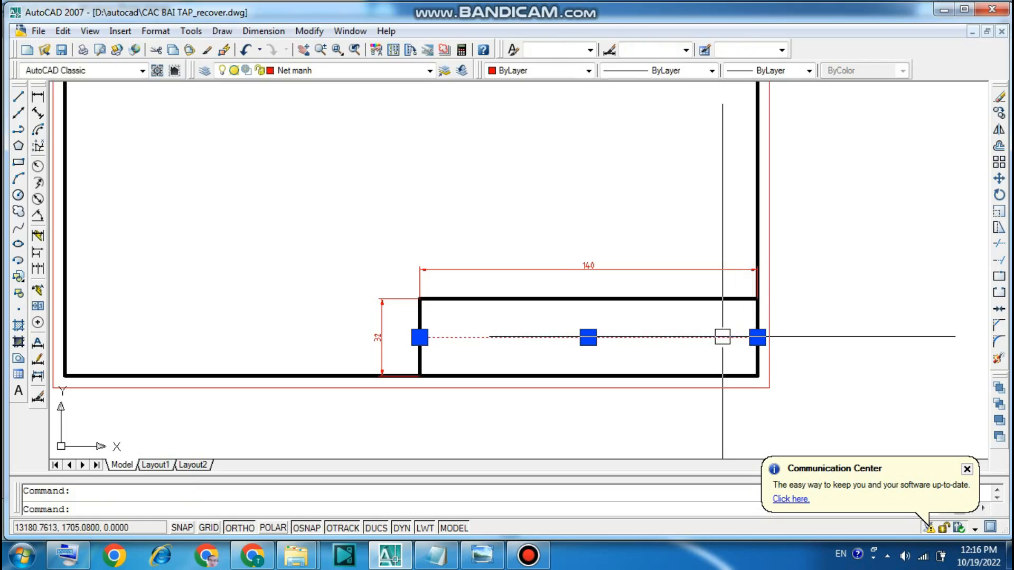
pyautogui.click(431, 73)
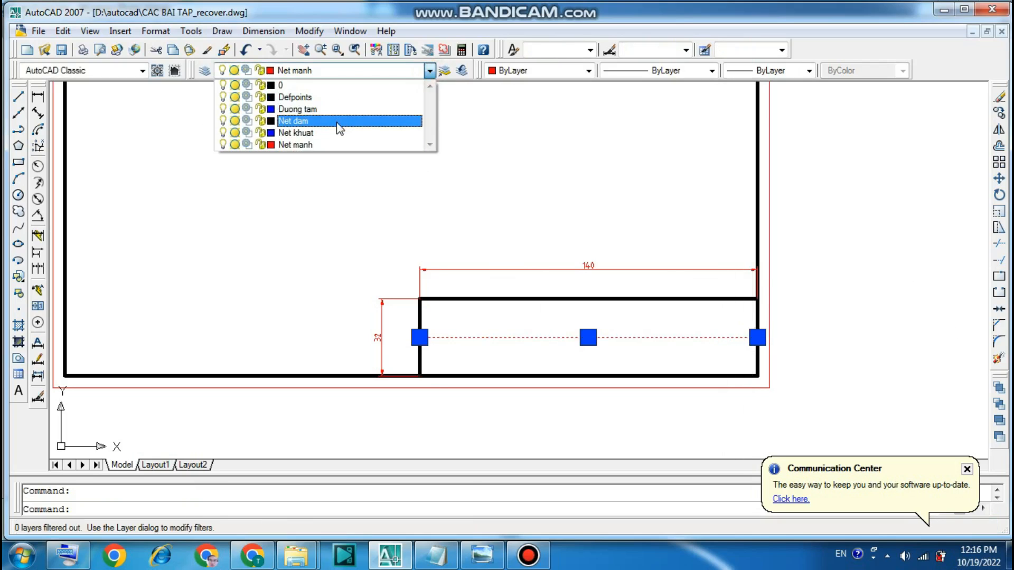
pyautogui.click(335, 120)
pyautogui.press('Escape')
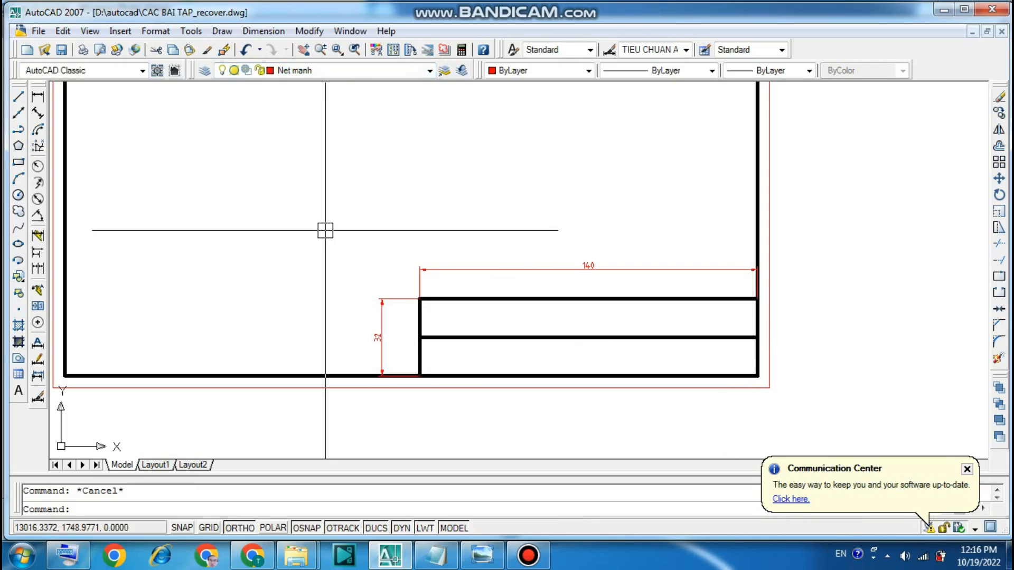
# - Following the reference image's column widths, copy the title block's left edge to positions 20 mm and 50 mm to its right
pyautogui.click(489, 553)
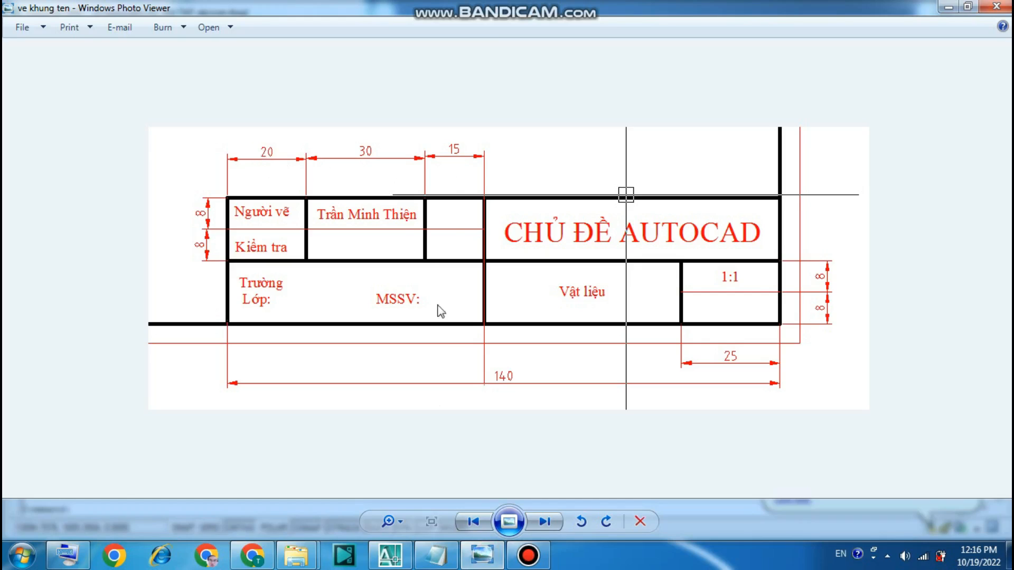
pyautogui.click(389, 554)
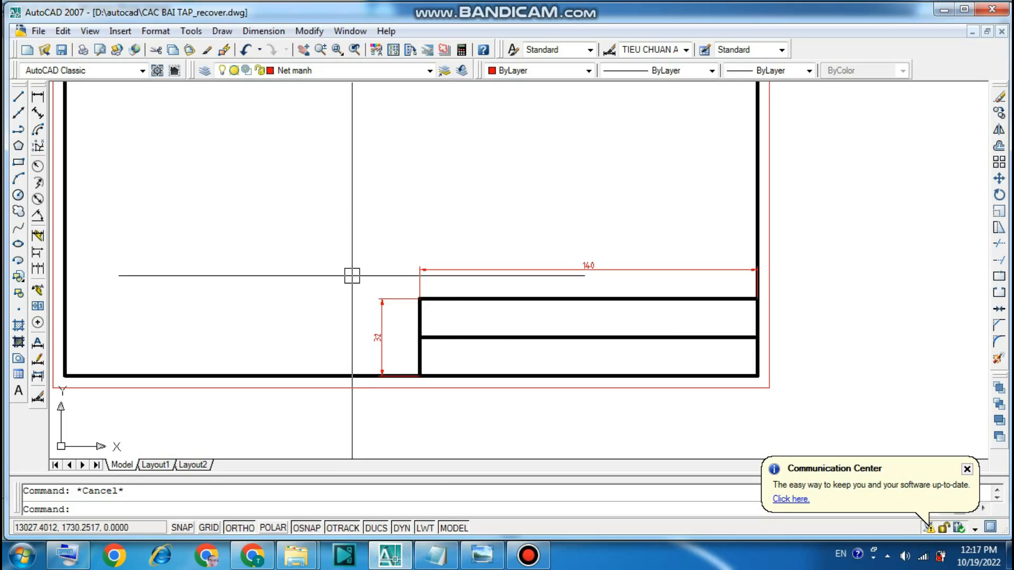
pyautogui.write('co')
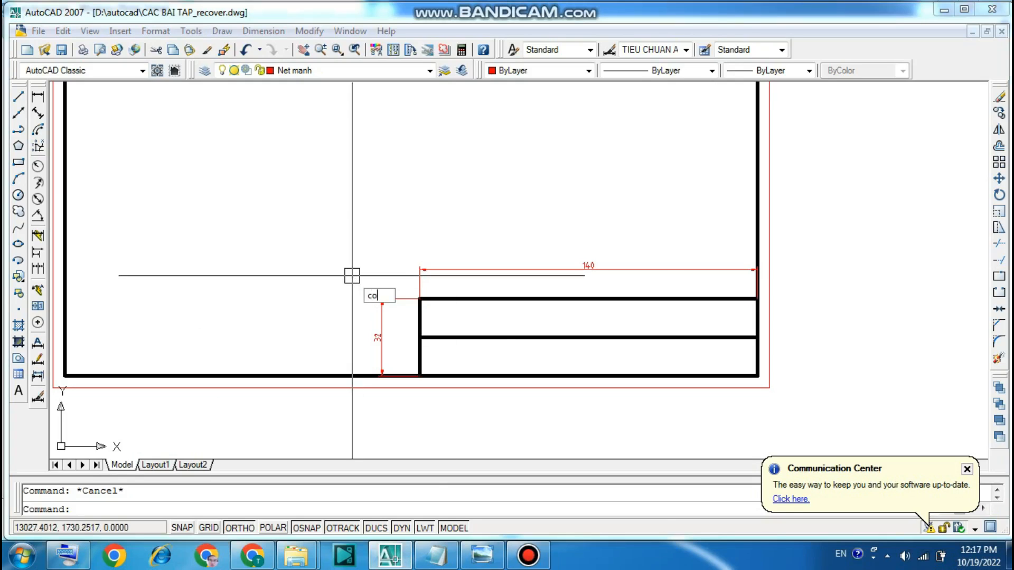
pyautogui.press('Return')
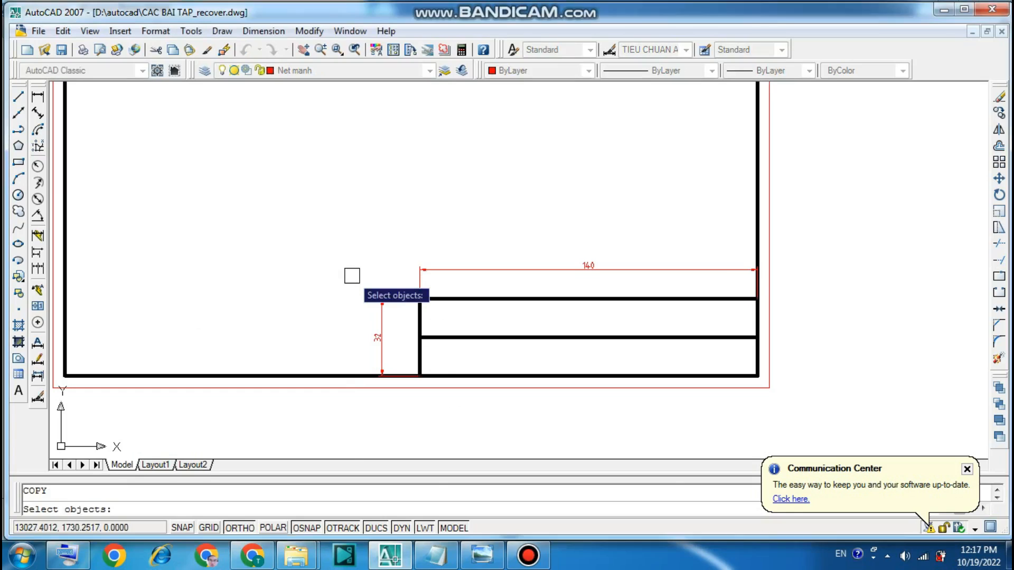
pyautogui.click(418, 324)
pyautogui.press('Return')
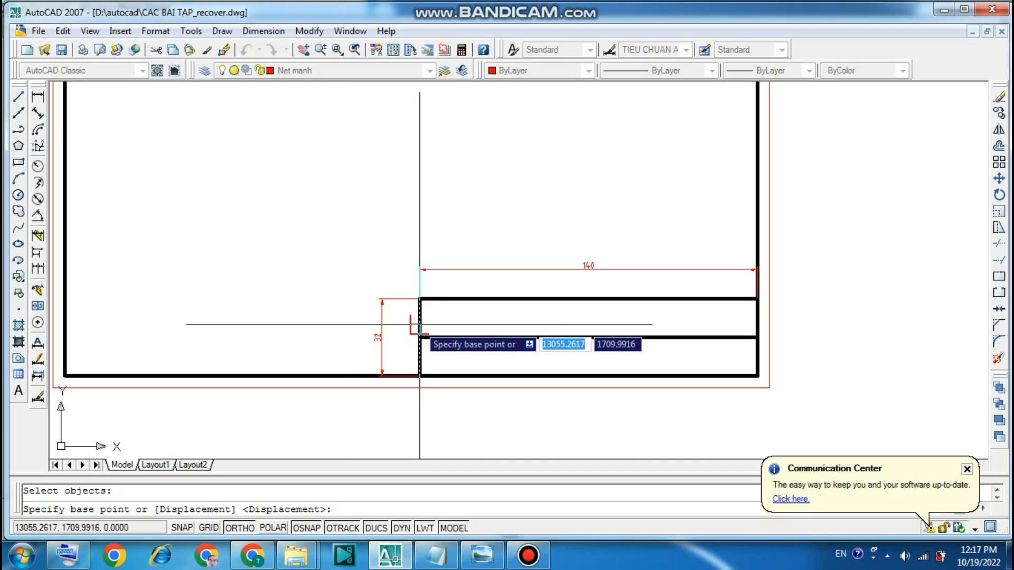
pyautogui.click(419, 298)
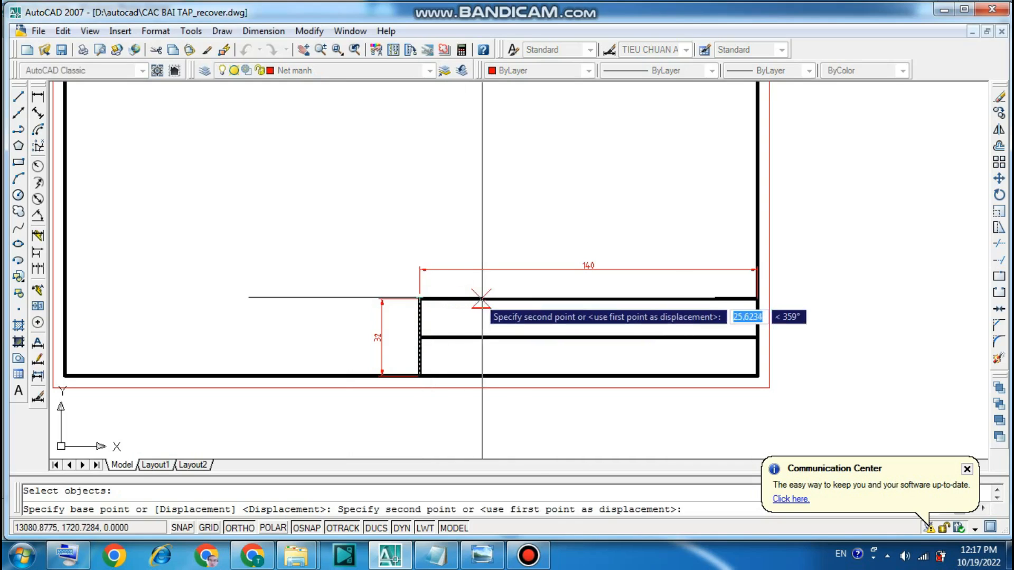
pyautogui.write('20')
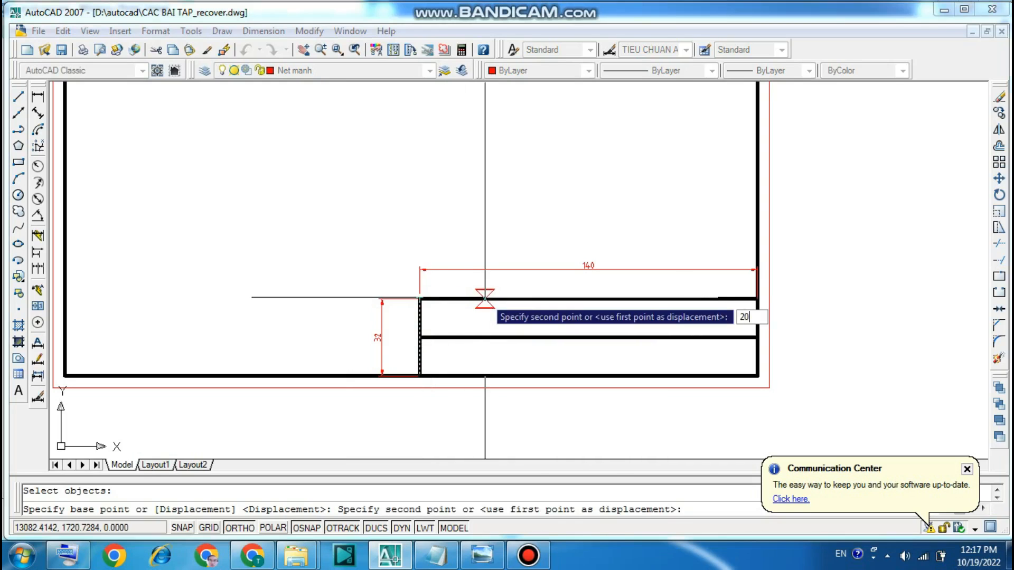
pyautogui.press('Return')
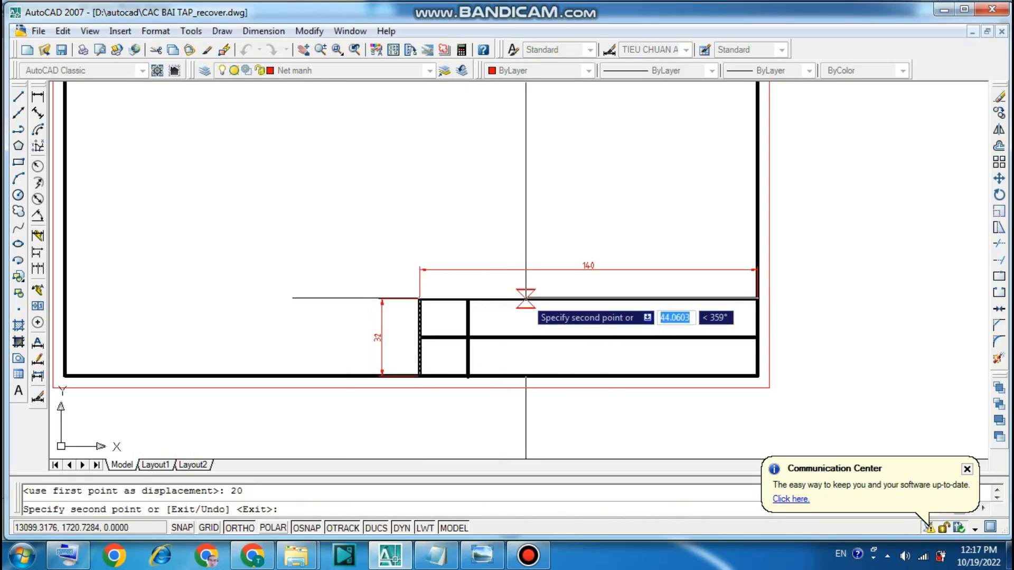
pyautogui.write('50')
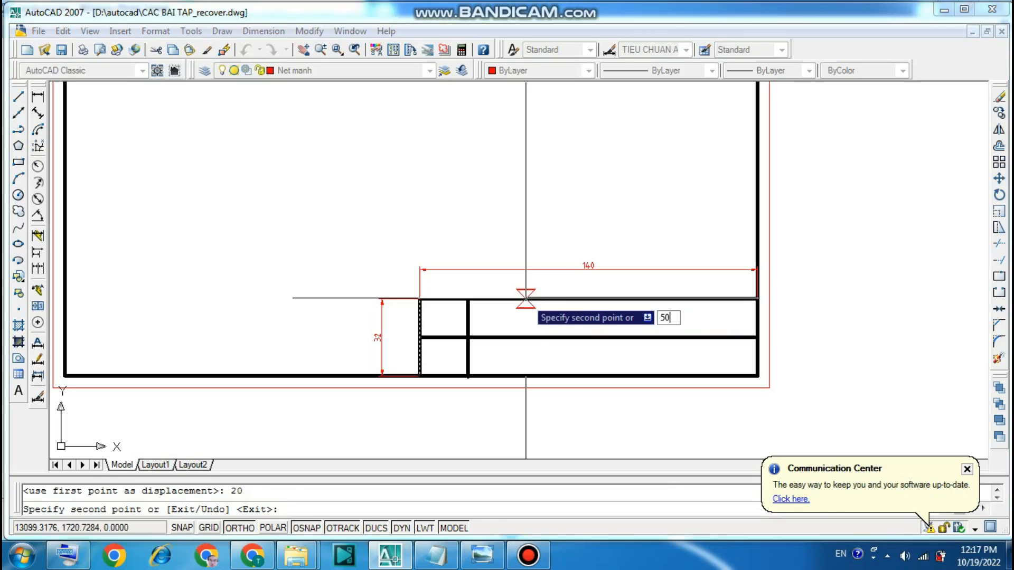
pyautogui.press('Return')
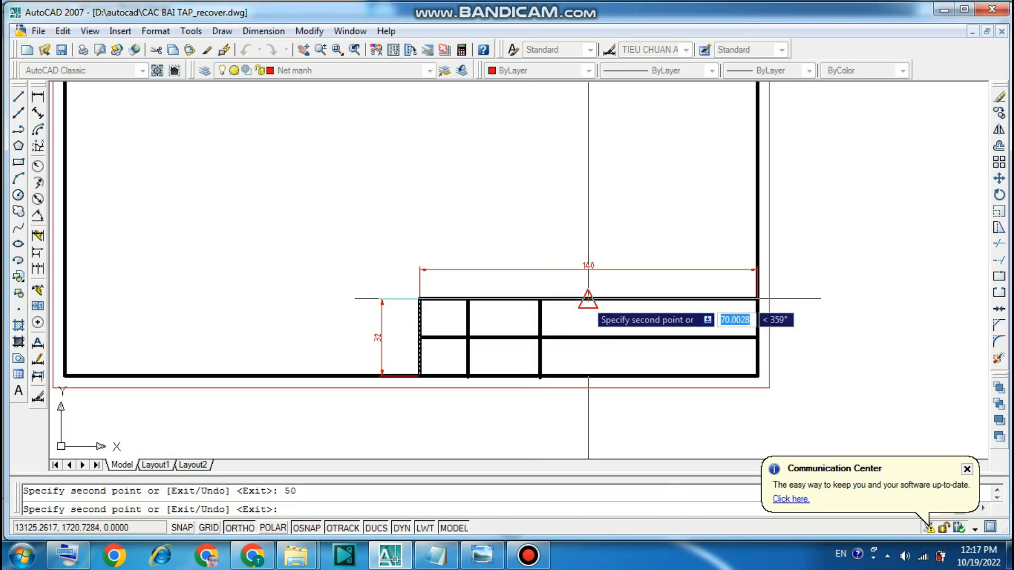
# - Try a further copy of the left edge 15 mm to its right, and erase that copy
pyautogui.write('15')
pyautogui.press('Return')
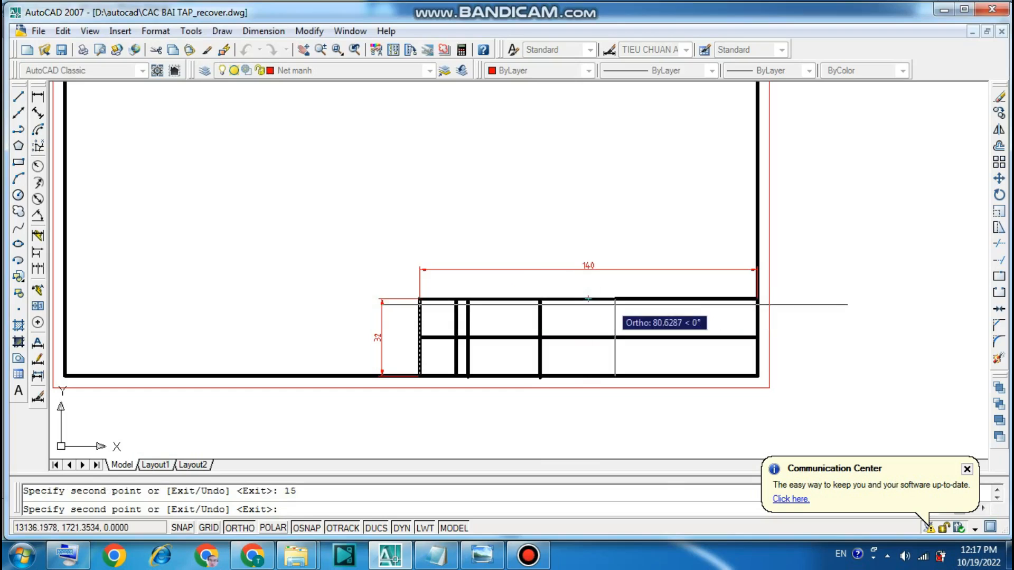
pyautogui.press('Escape')
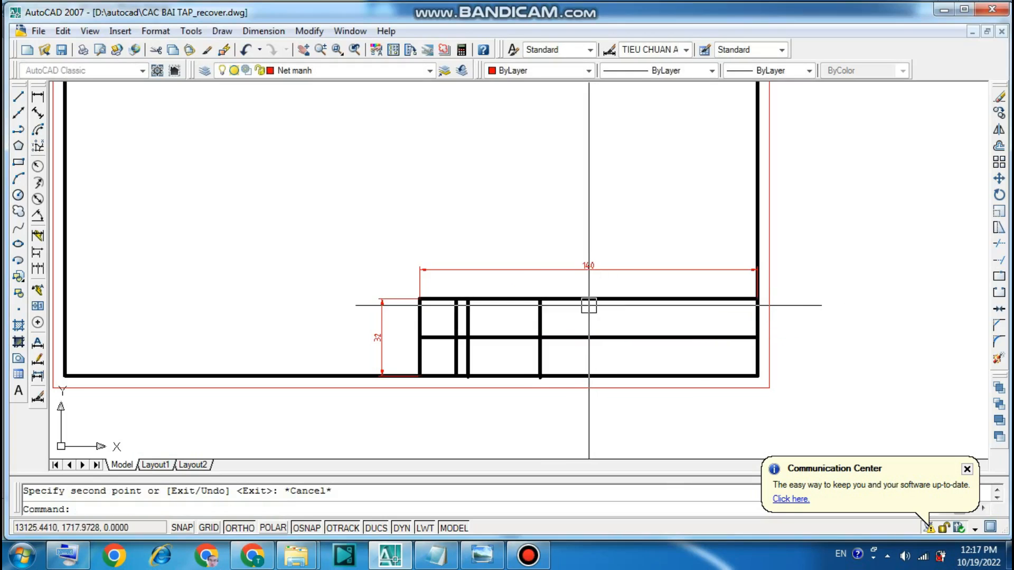
pyautogui.click(454, 317)
pyautogui.press('Delete')
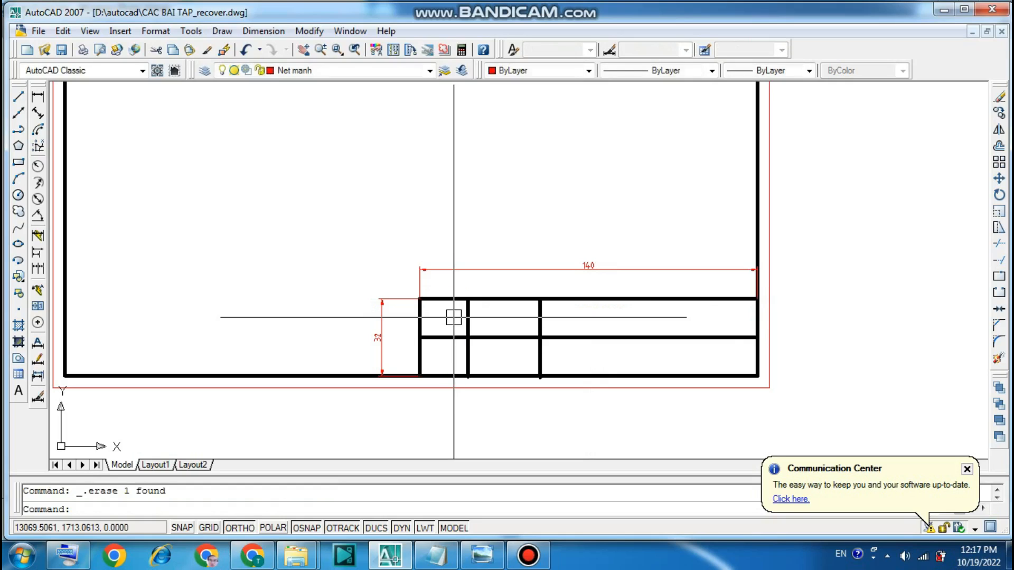
# - Copy the title block's left edge 65 mm to its right, using the top-left corner as base point
pyautogui.click(419, 318)
pyautogui.write('co')
pyautogui.press('Return')
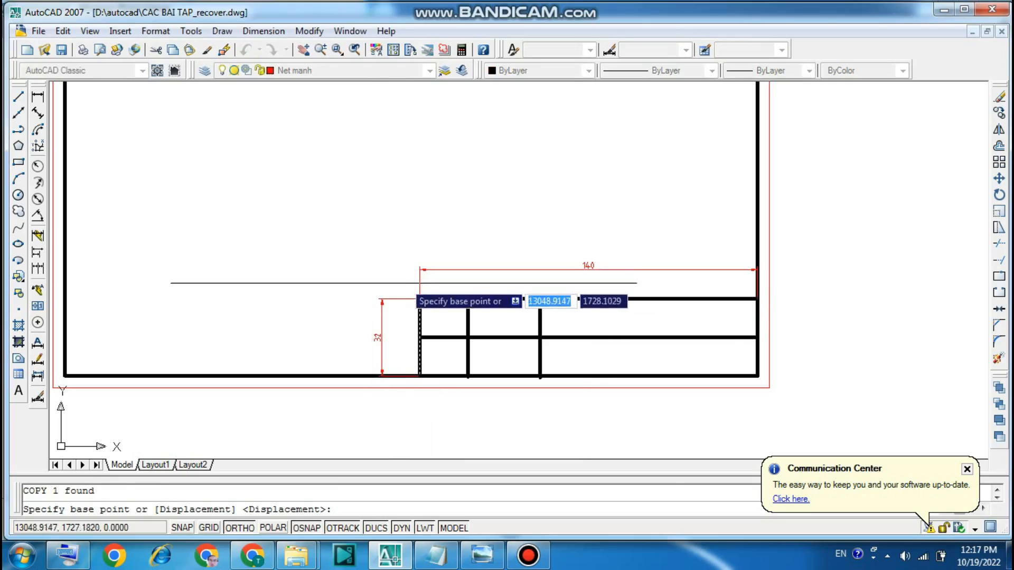
pyautogui.click(419, 299)
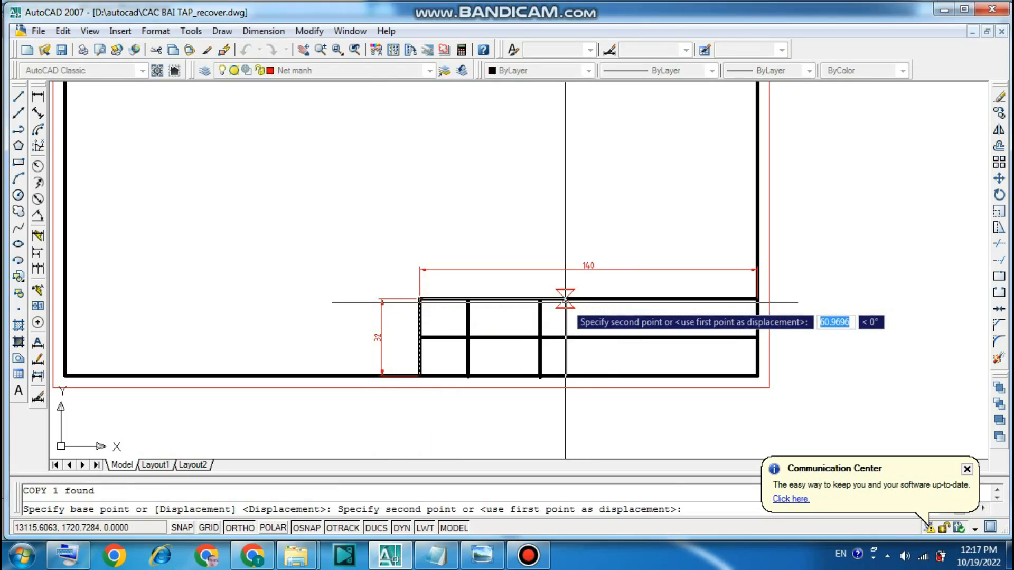
pyautogui.write('65')
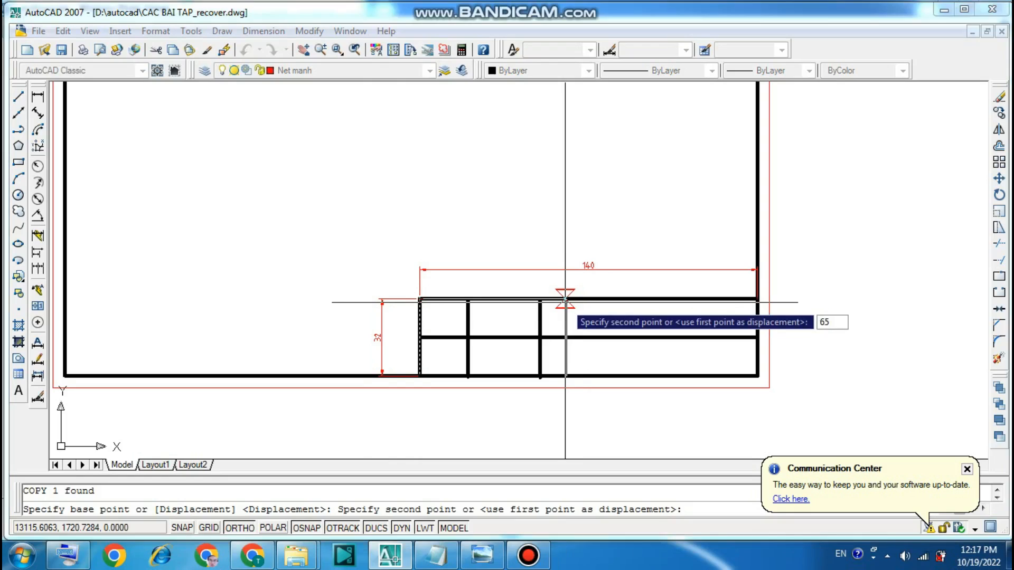
pyautogui.press('Return')
pyautogui.press('Return')
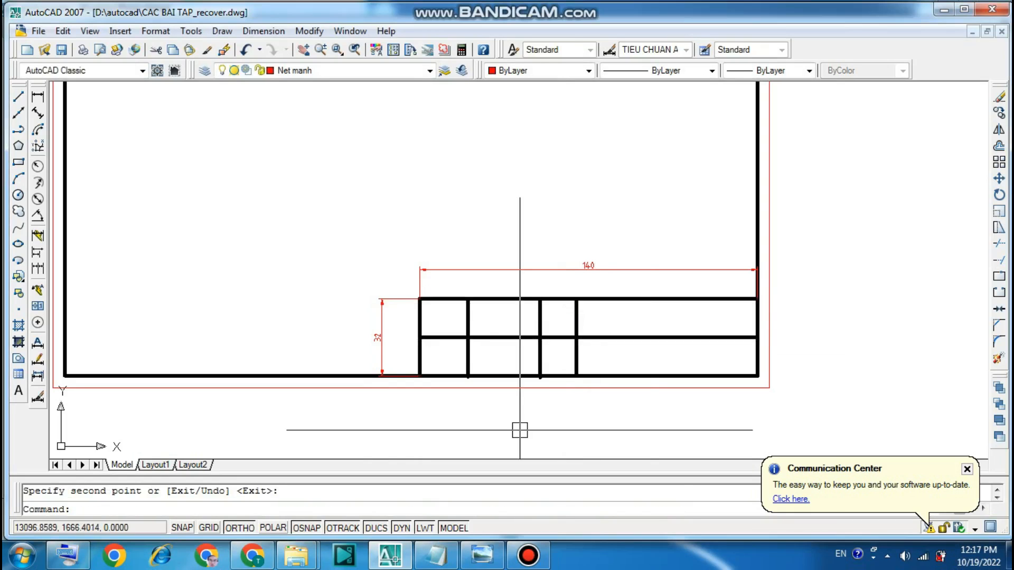
# - Switch to Notepad and, checking the reference image, add the line "Dùng lệnh copy vẽ côt 20 30 15" to the notes
pyautogui.click(438, 555)
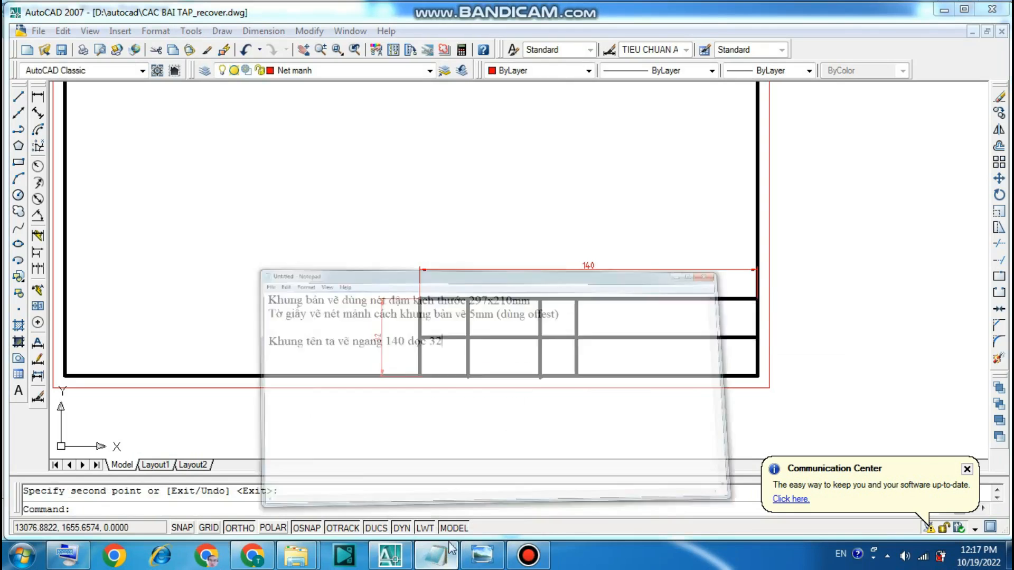
pyautogui.write('Du')
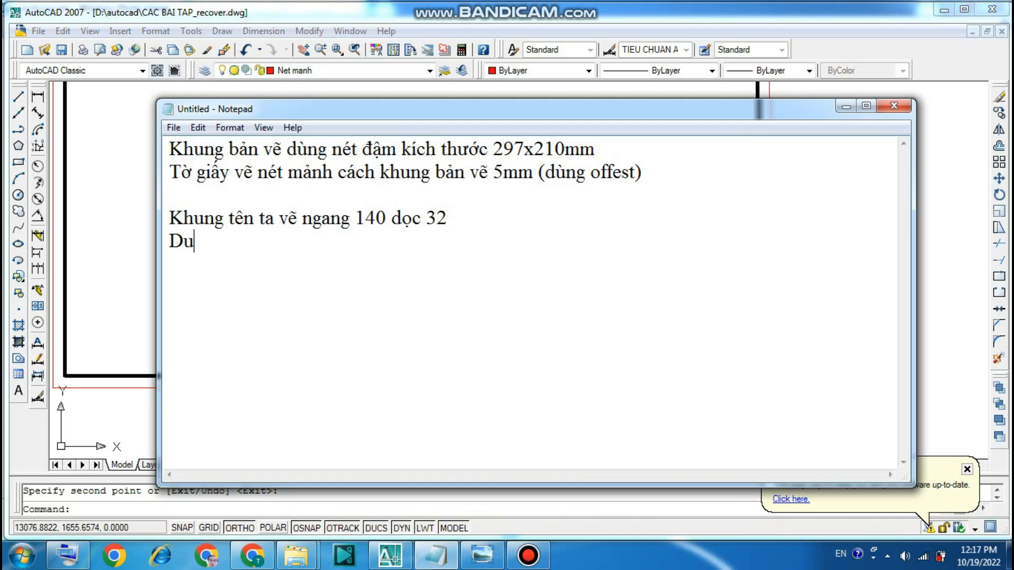
pyautogui.write('ng lênh cop')
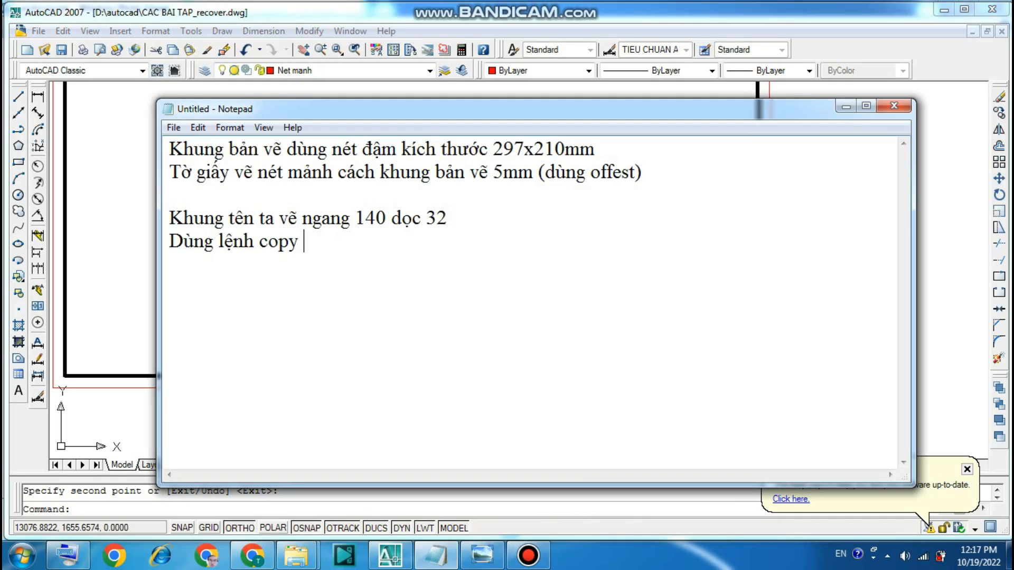
pyautogui.write('y ve2')
pyautogui.click(481, 555)
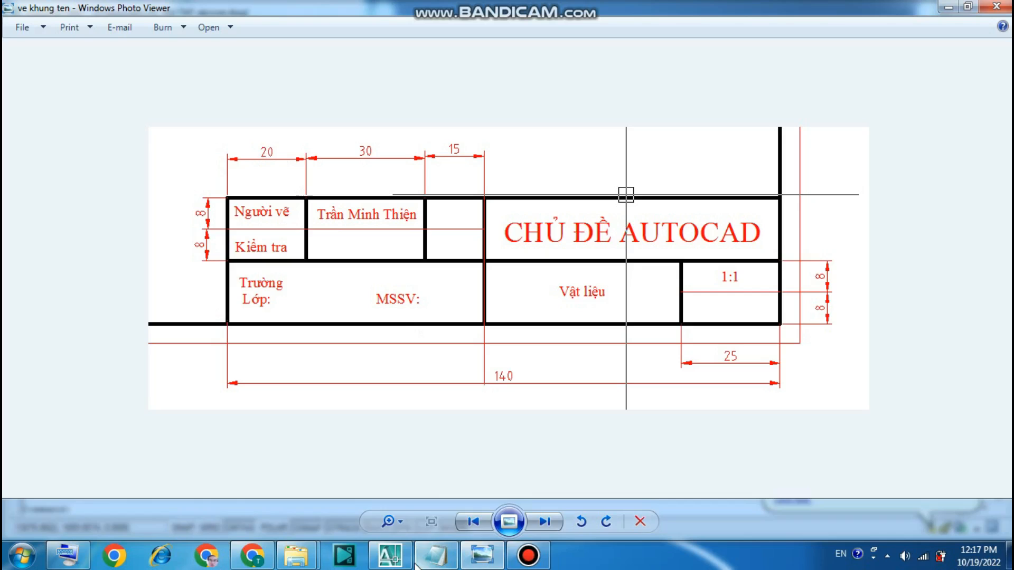
pyautogui.moveTo(416, 566)
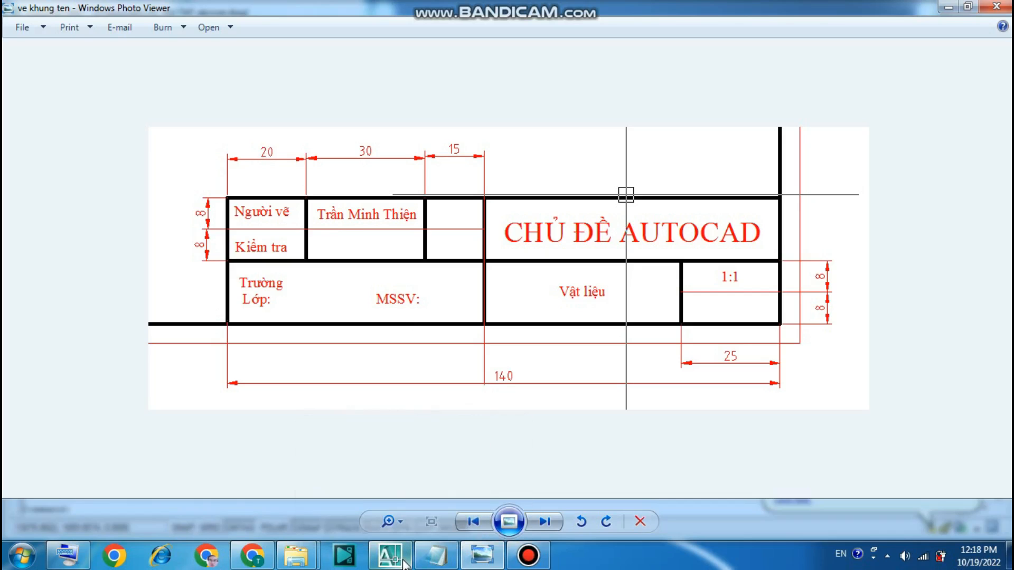
pyautogui.click(404, 565)
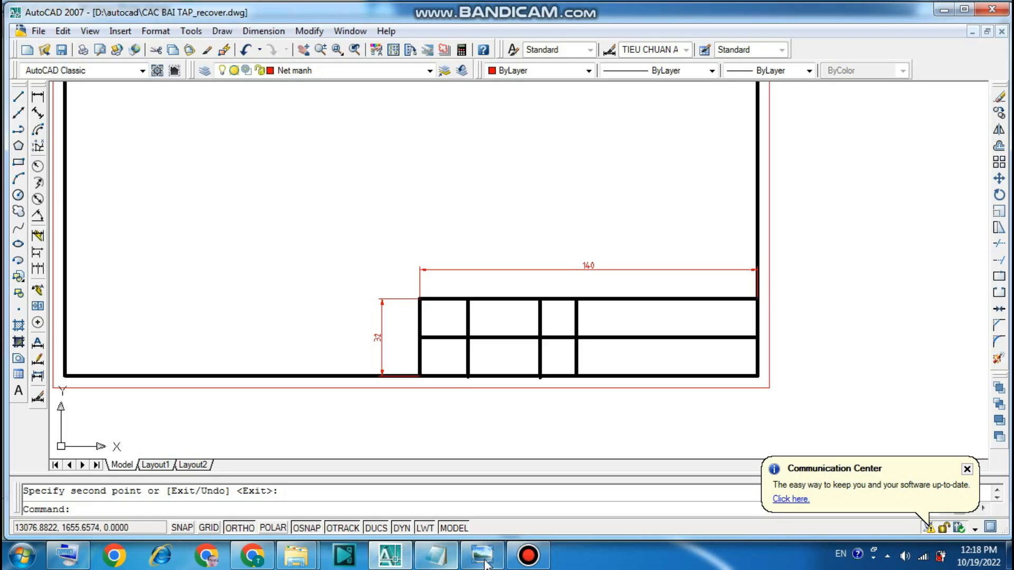
pyautogui.click(429, 562)
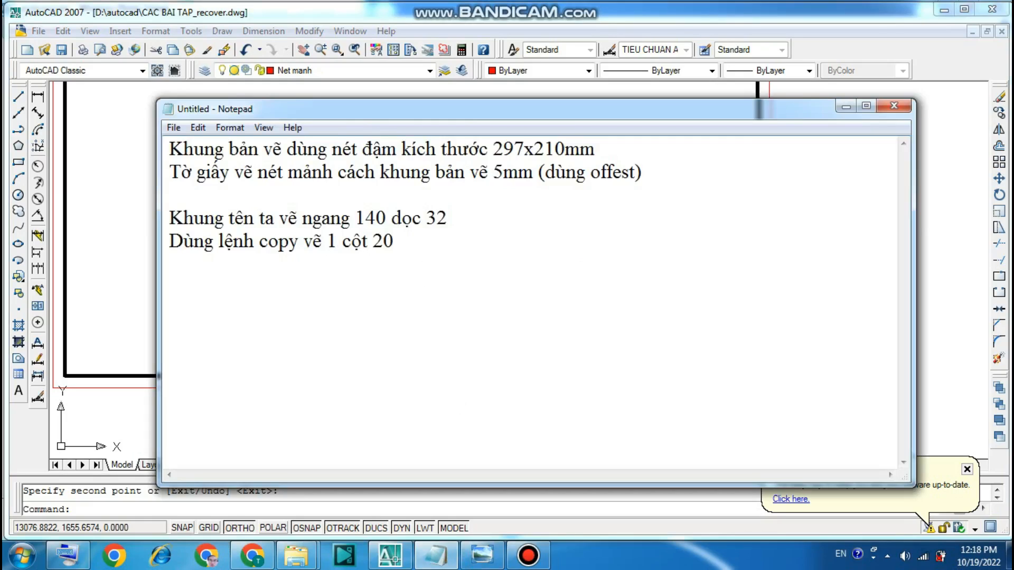
pyautogui.press('BackSpace')
pyautogui.press('BackSpace')
pyautogui.press('BackSpace')
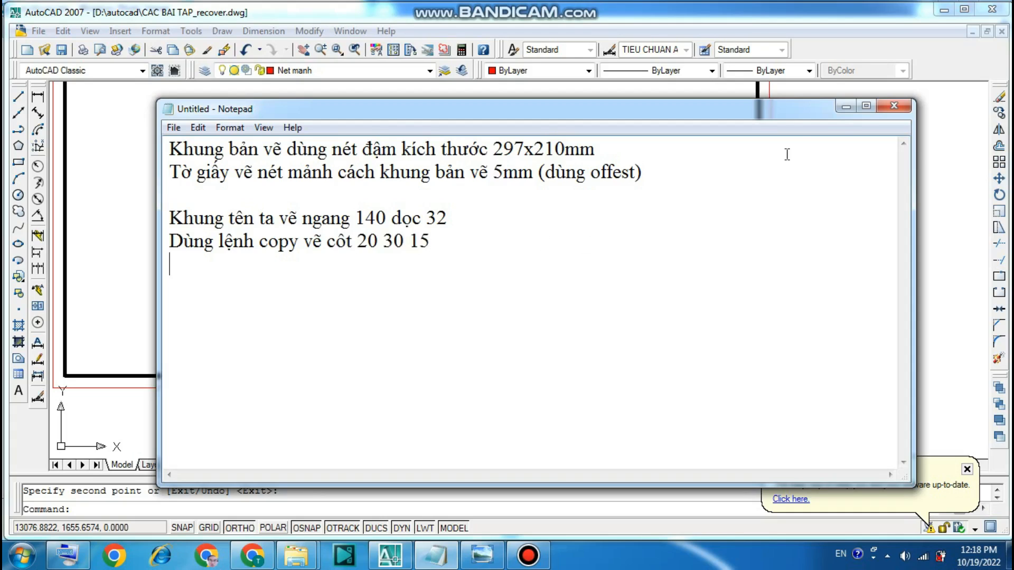
pyautogui.click(845, 107)
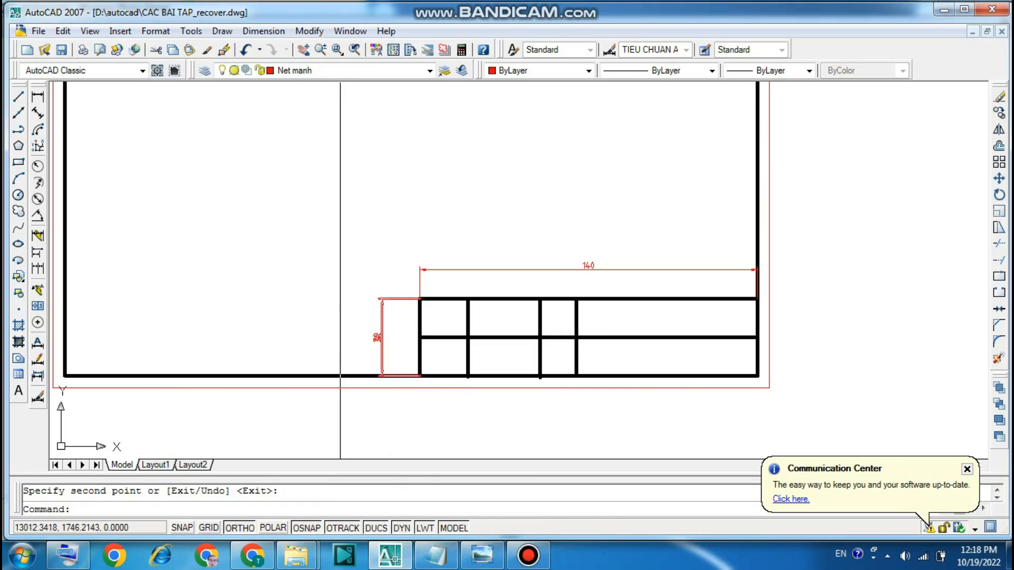
# - Back in AutoCAD, add linear dimensions for the title block's first three column widths, aligned in a row above the overall width dimension
pyautogui.click(38, 97)
pyautogui.click(418, 299)
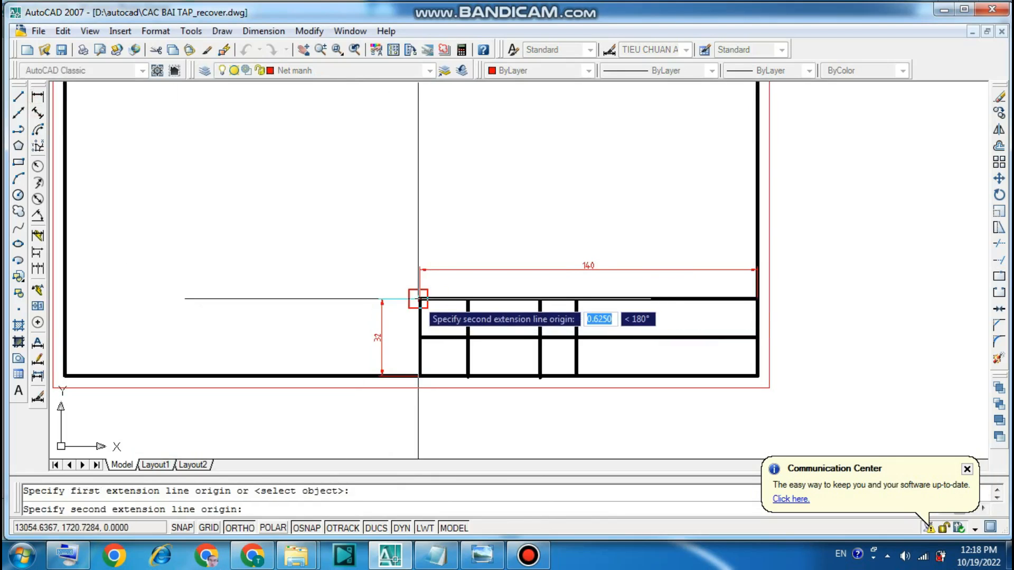
pyautogui.click(468, 299)
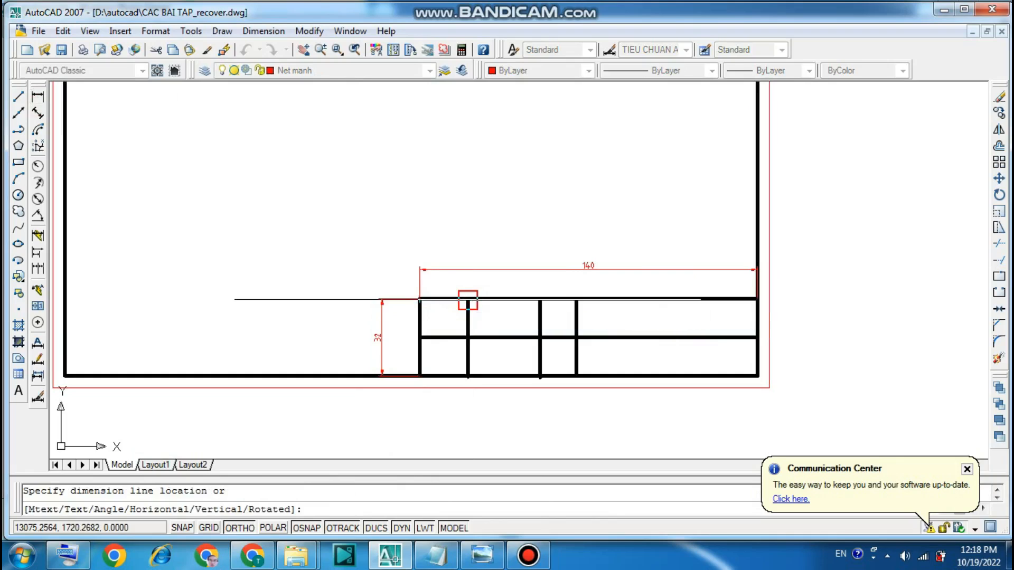
pyautogui.click(467, 239)
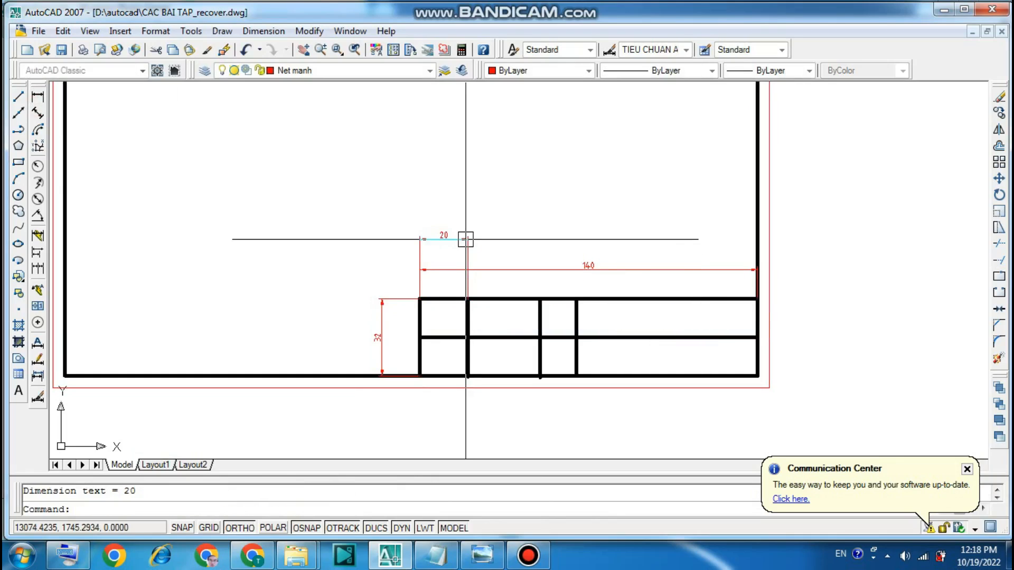
pyautogui.click(37, 98)
pyautogui.click(468, 299)
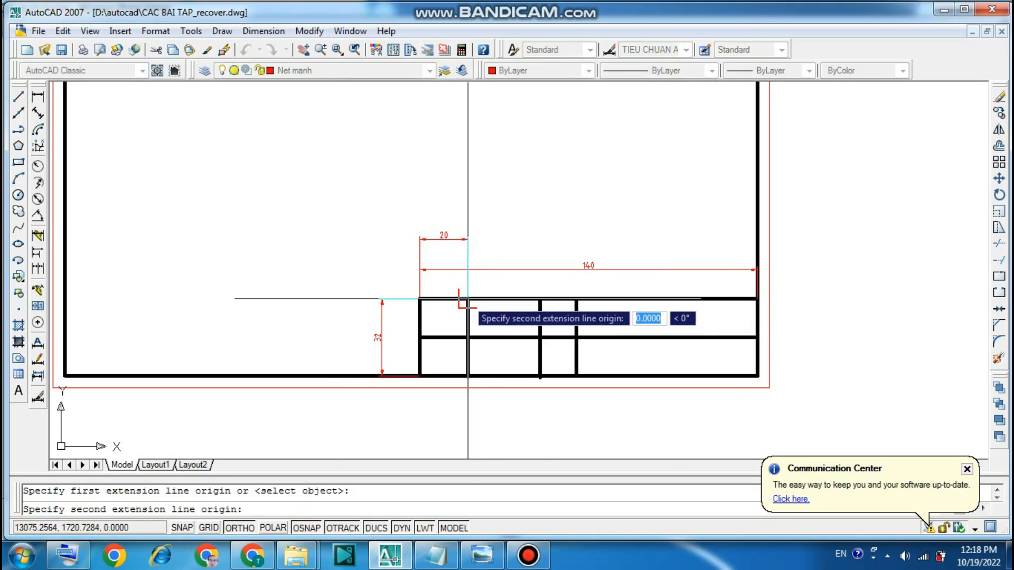
pyautogui.click(539, 299)
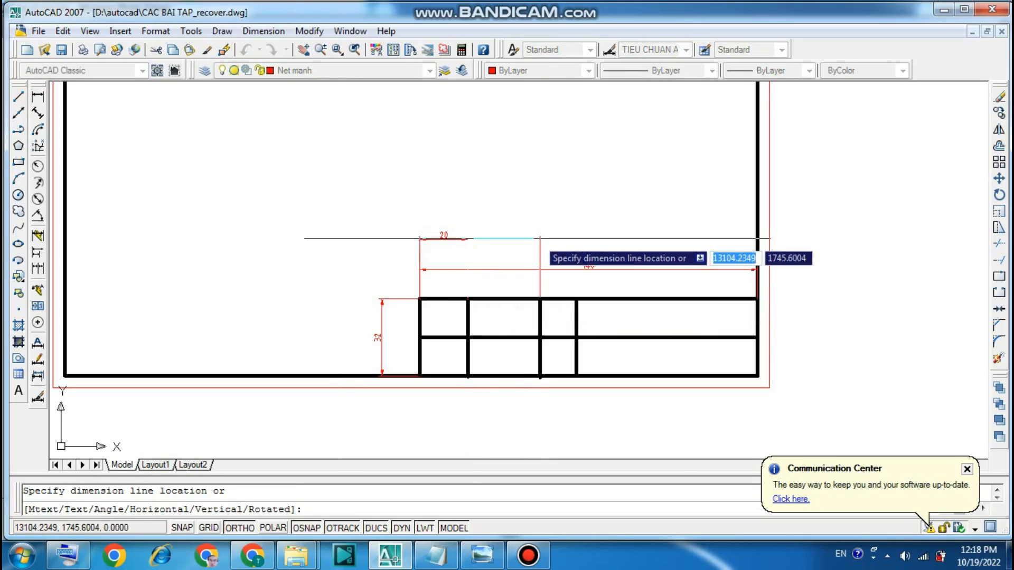
pyautogui.click(538, 239)
pyautogui.click(37, 97)
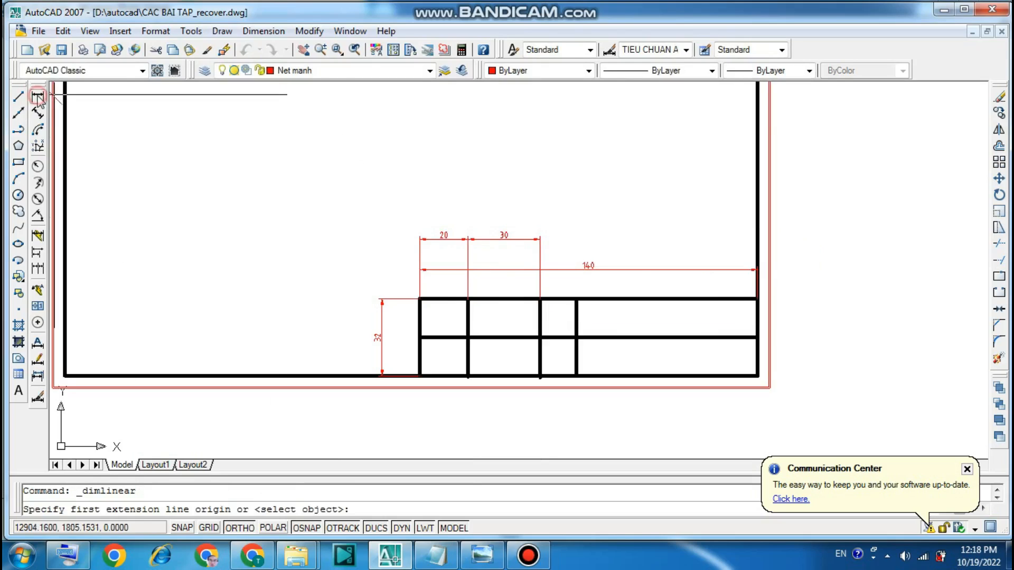
pyautogui.click(539, 299)
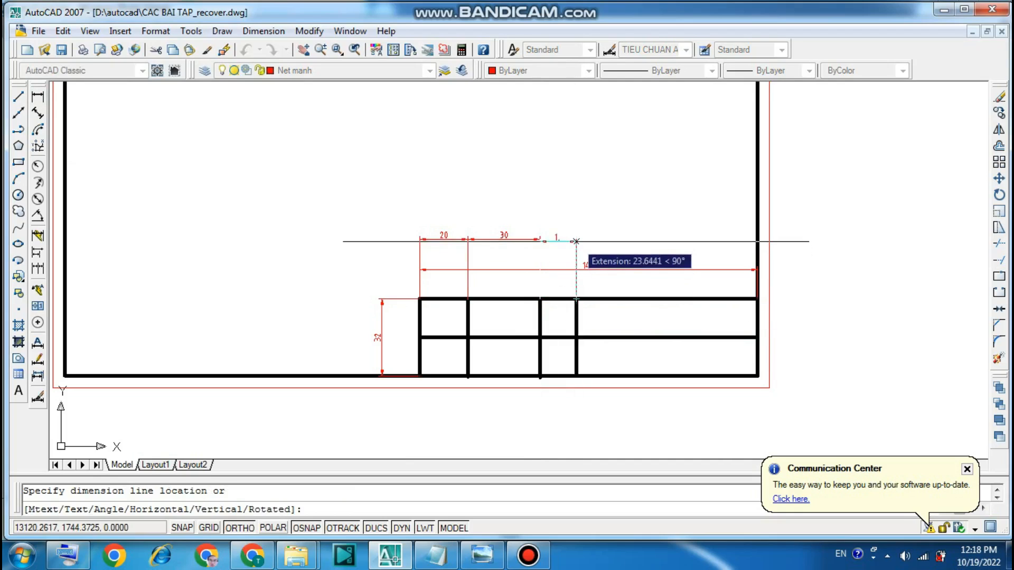
pyautogui.click(576, 239)
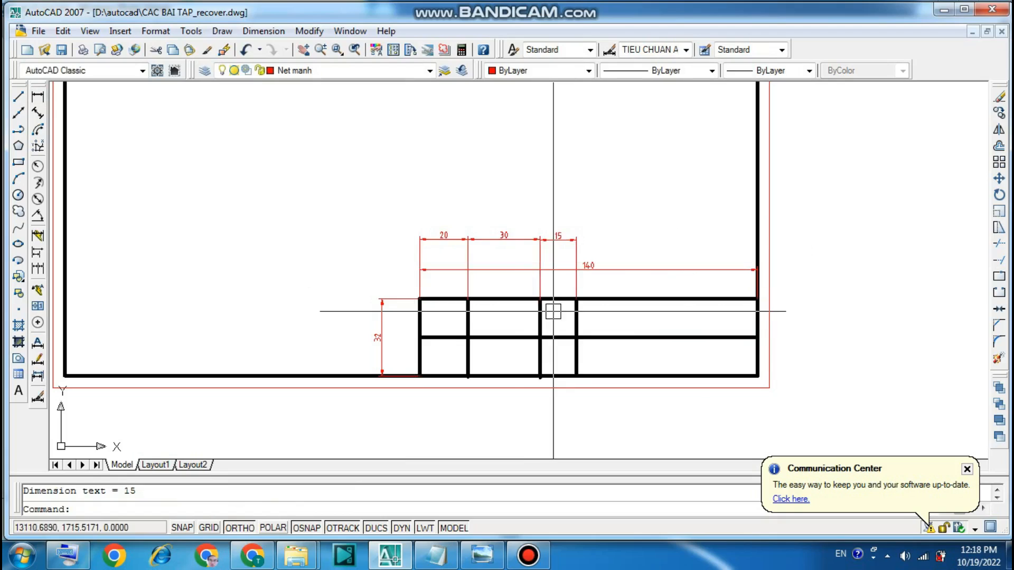
# - Trim away the lower halves of the title block's first two inner vertical lines, below the horizontal middle line
pyautogui.write('tr')
pyautogui.press('space')
pyautogui.press('space')
pyautogui.click(470, 355)
pyautogui.click(546, 357)
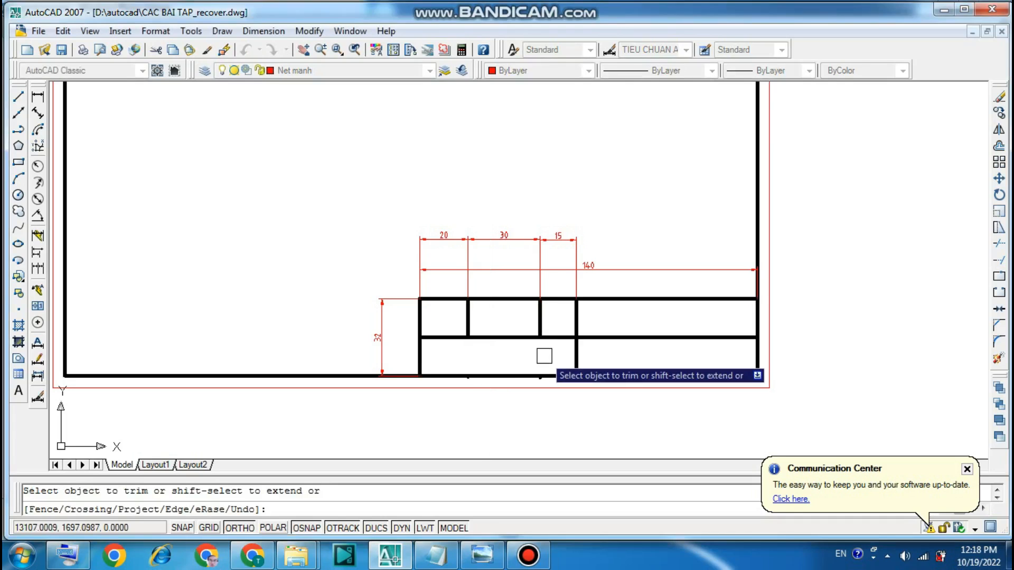
pyautogui.press('space')
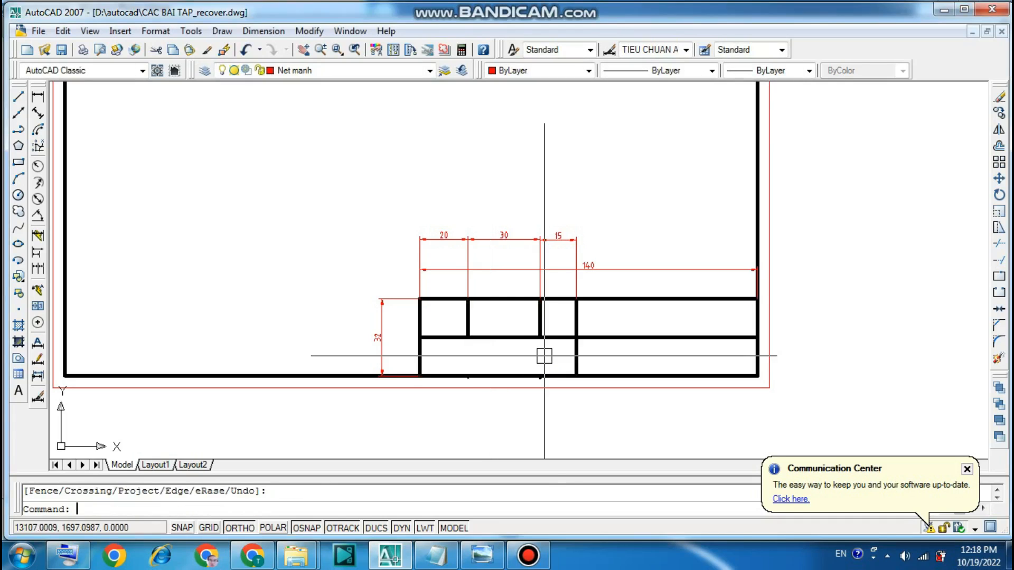
# - Following the reference image's row heights, try to draw a line down the left edge from the title block's top-left corner, and erase it
pyautogui.click(467, 559)
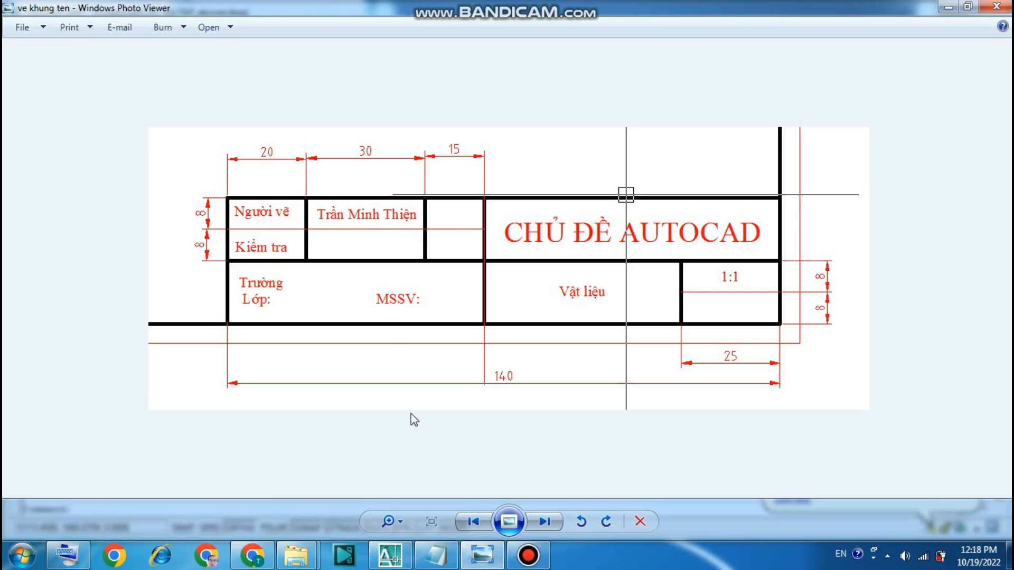
pyautogui.click(397, 563)
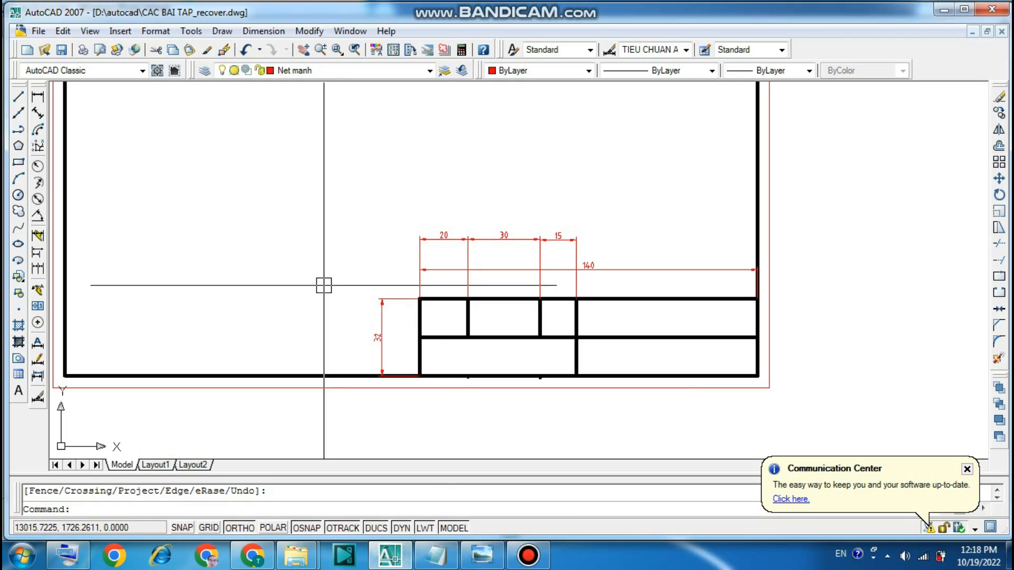
pyautogui.write('l')
pyautogui.press('Return')
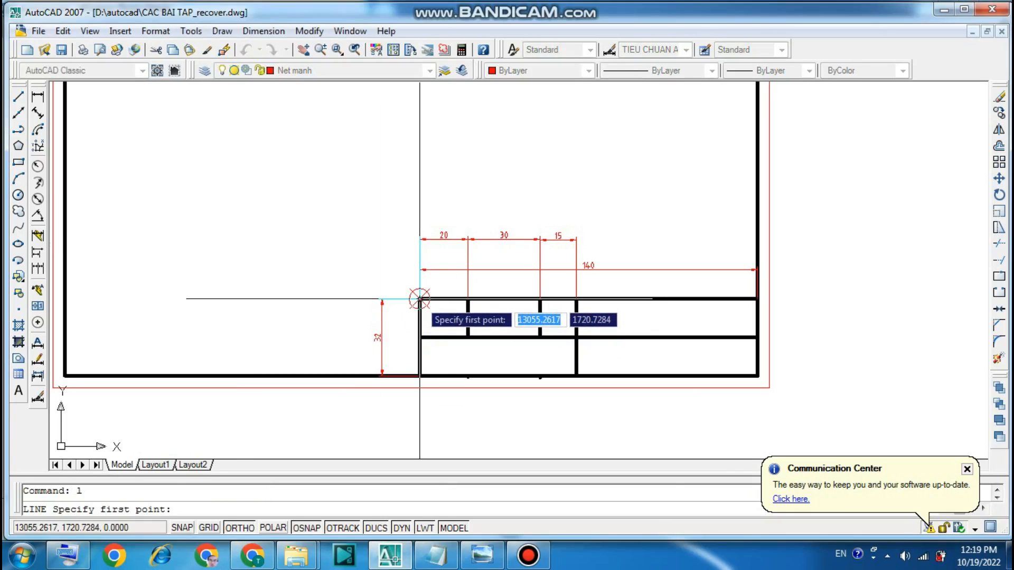
pyautogui.click(421, 320)
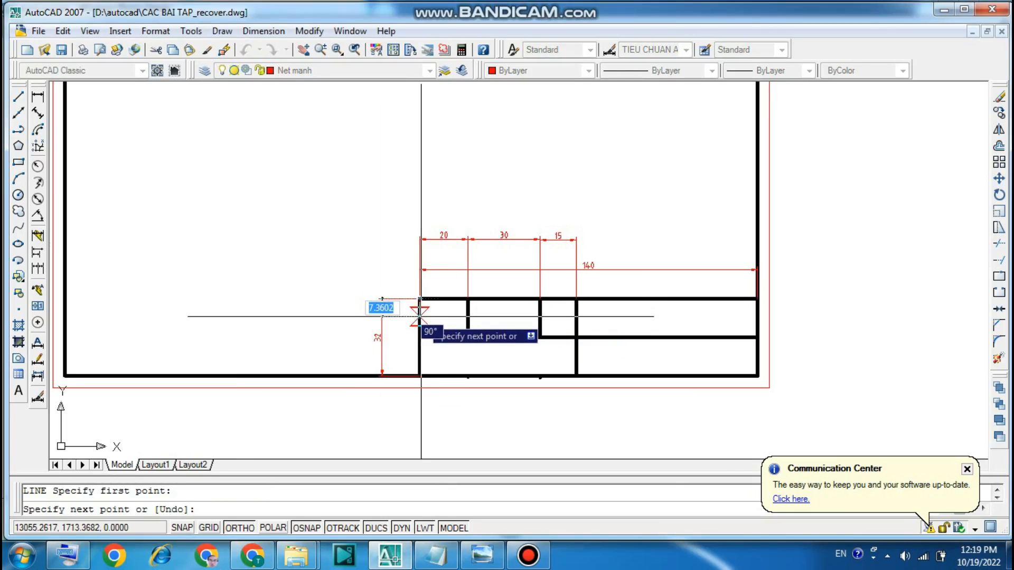
pyautogui.click(476, 560)
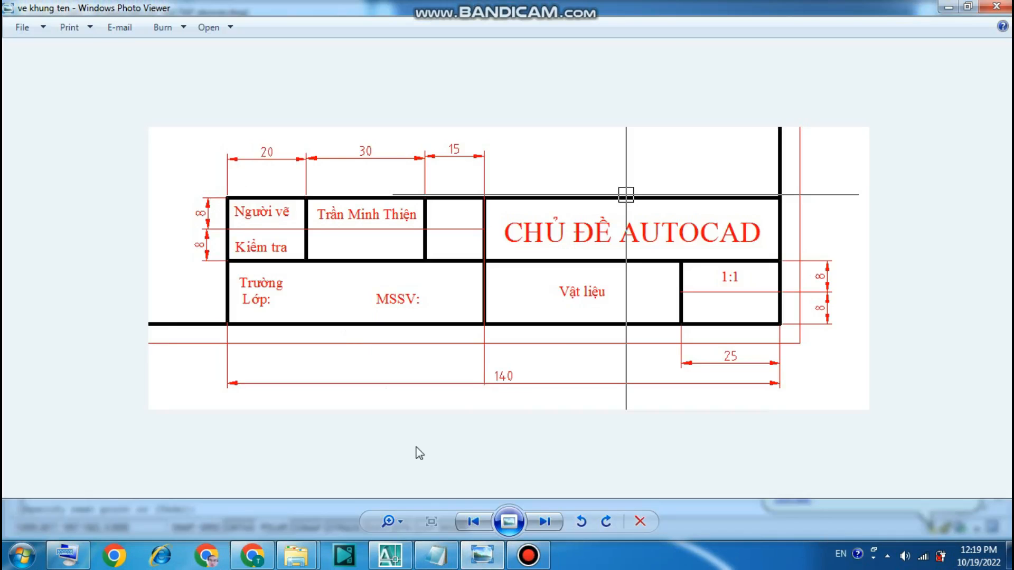
pyautogui.click(398, 559)
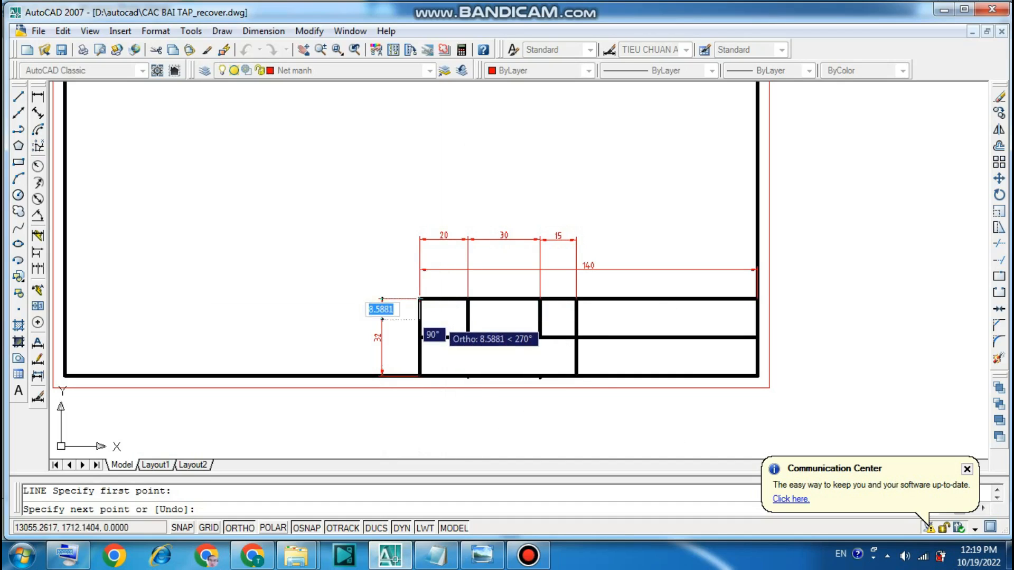
pyautogui.press('BackSpace')
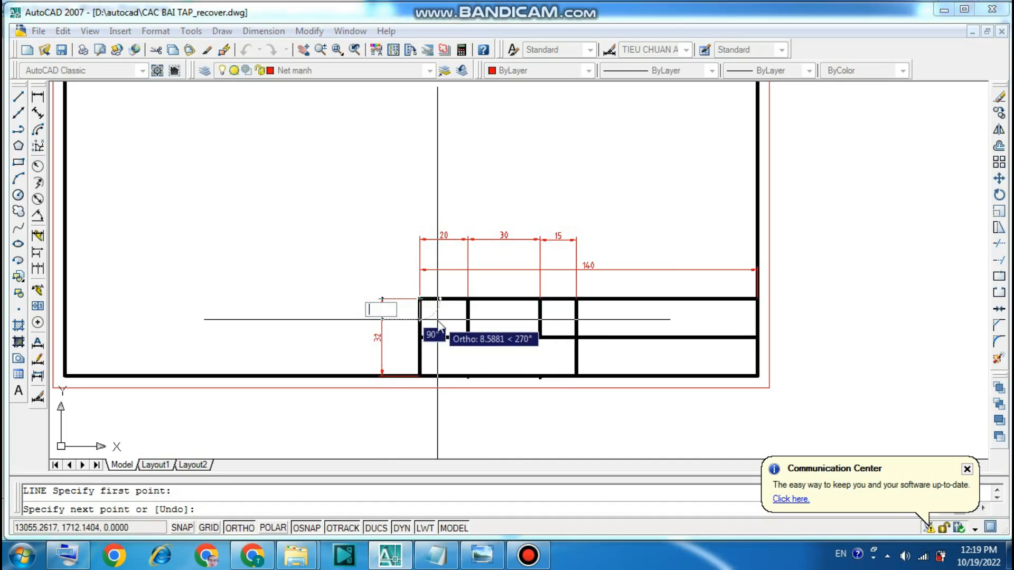
pyautogui.click(79, 560)
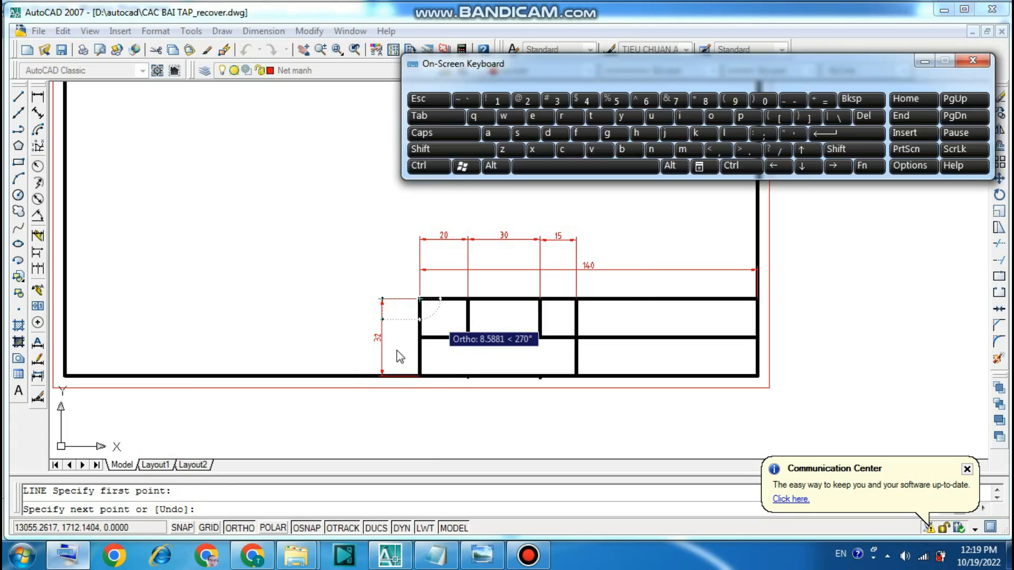
pyautogui.click(423, 318)
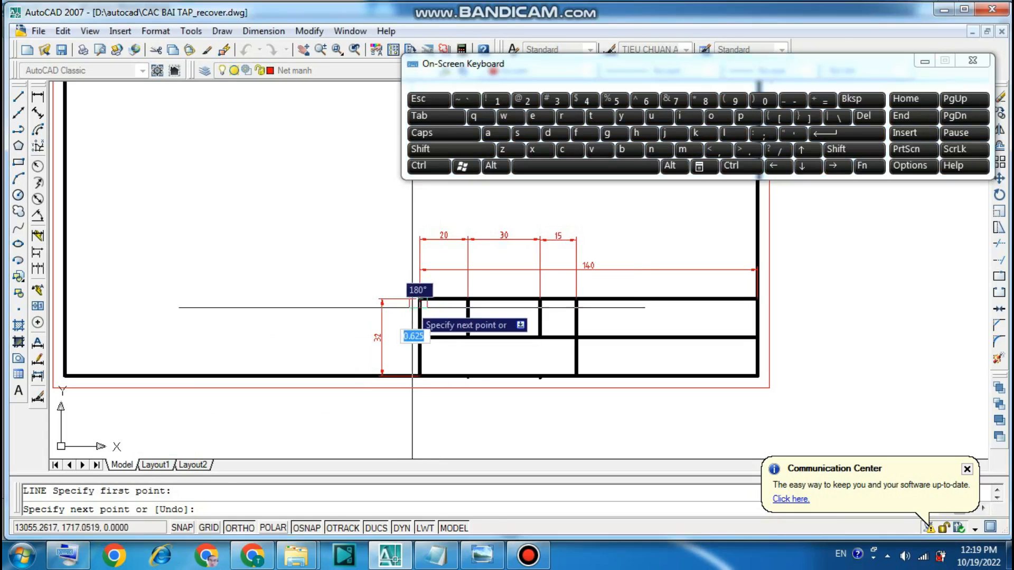
pyautogui.click(420, 318)
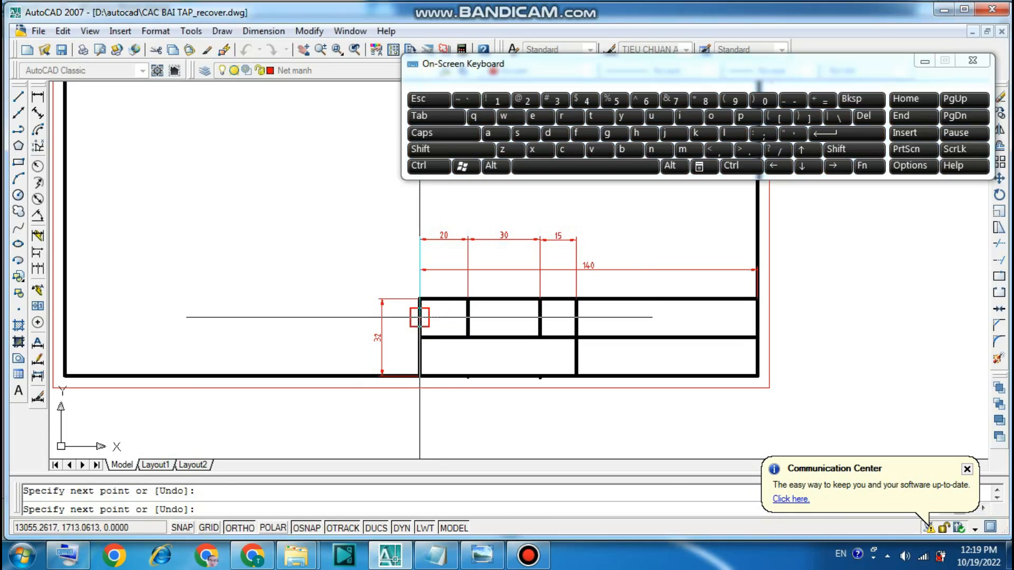
pyautogui.press('Escape')
pyautogui.click(420, 309)
pyautogui.press('Delete')
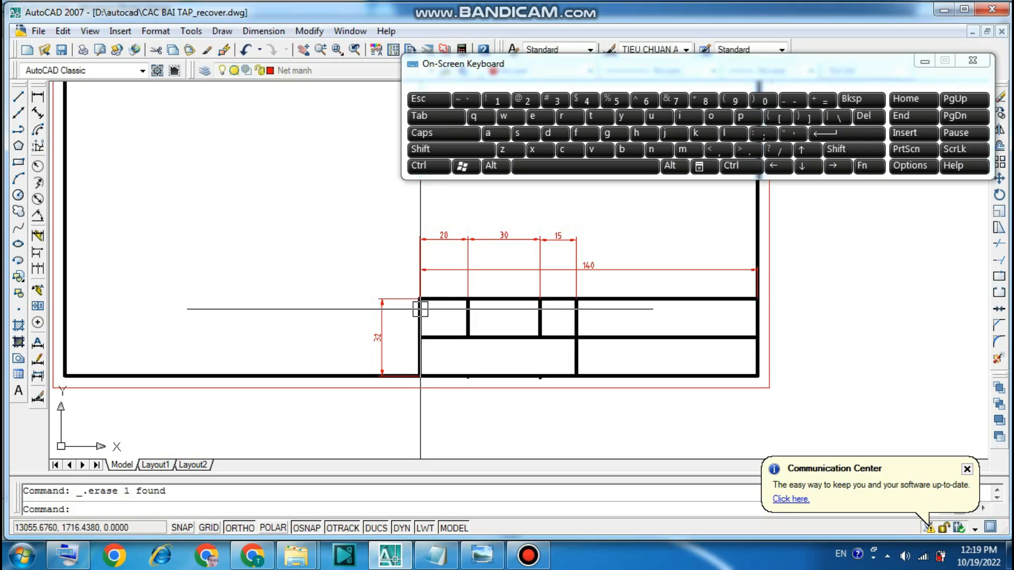
# - Draw a thin horizontal line across the title block's first three columns, 8 mm below its top-left corner, and erase the vertical helper segment
pyautogui.write('l')
pyautogui.press('Return')
pyautogui.click(420, 299)
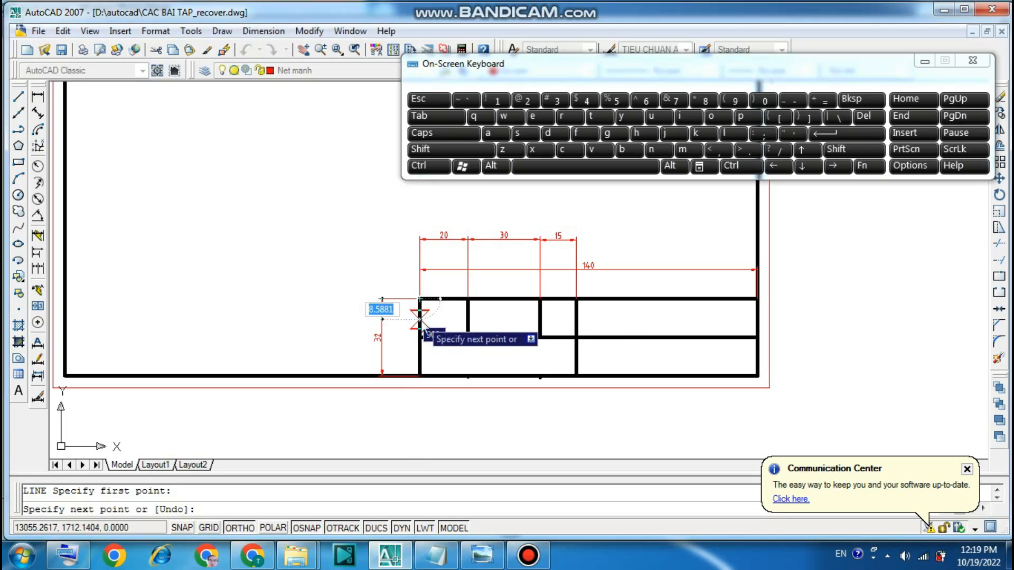
pyautogui.press('BackSpace')
pyautogui.write('8')
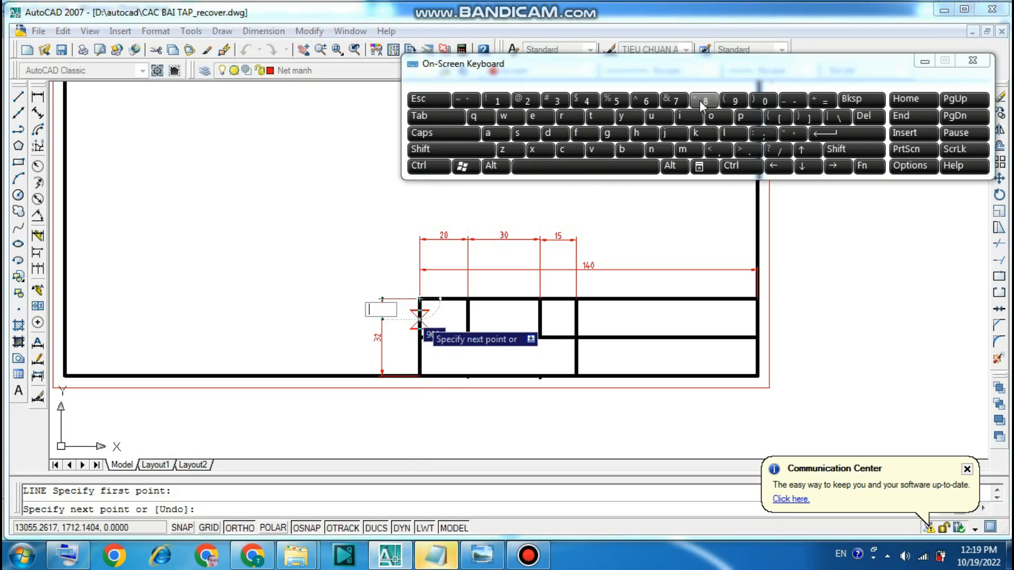
pyautogui.press('Return')
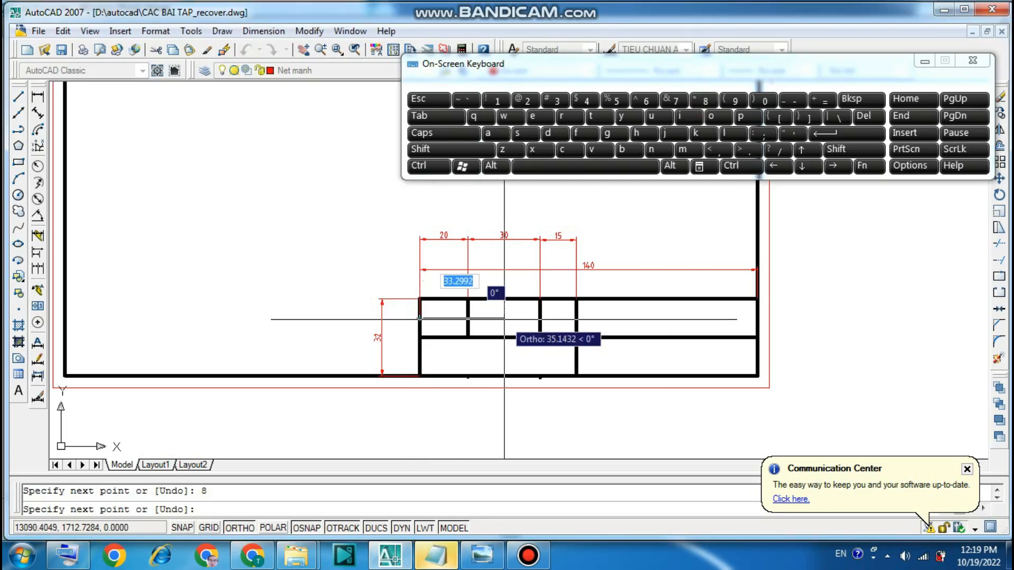
pyautogui.click(575, 319)
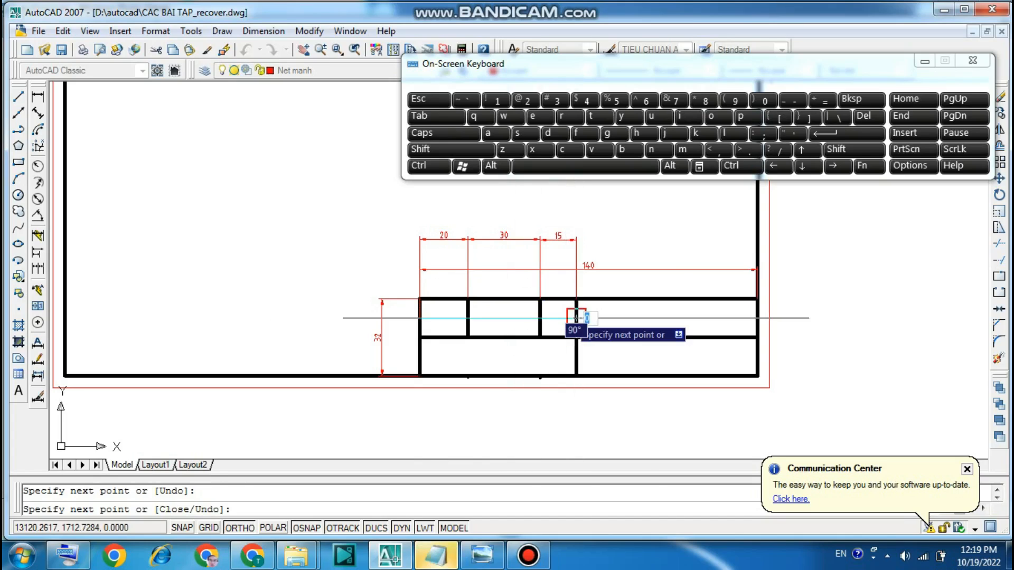
pyautogui.press('Return')
pyautogui.click(421, 309)
pyautogui.press('Delete')
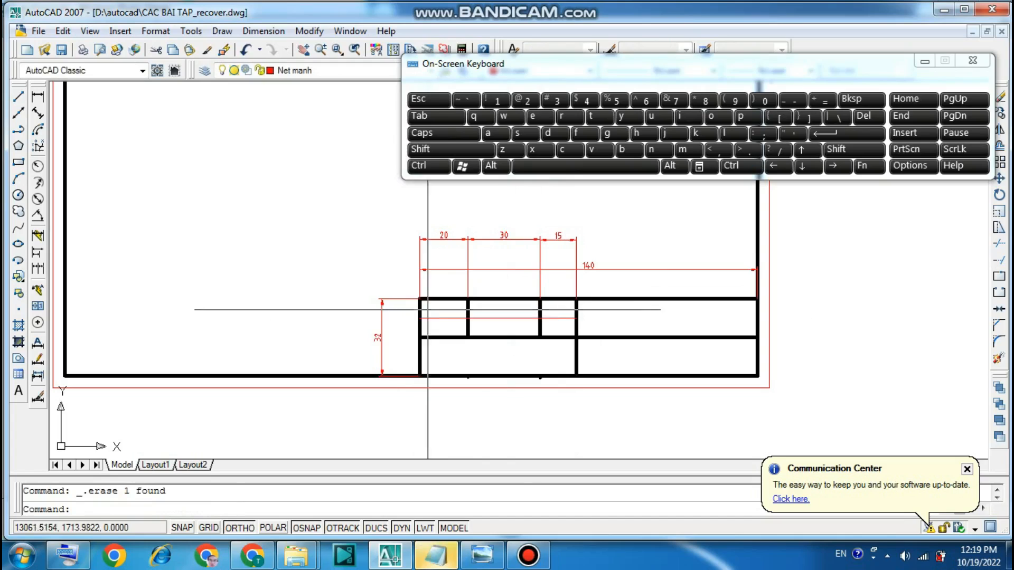
pyautogui.click(543, 563)
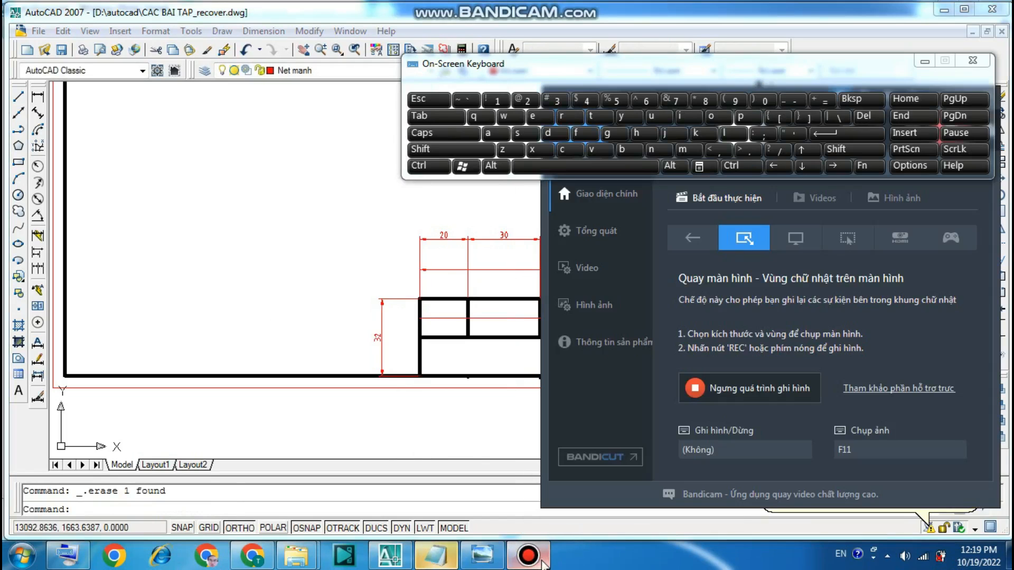
pyautogui.click(924, 60)
pyautogui.click(960, 99)
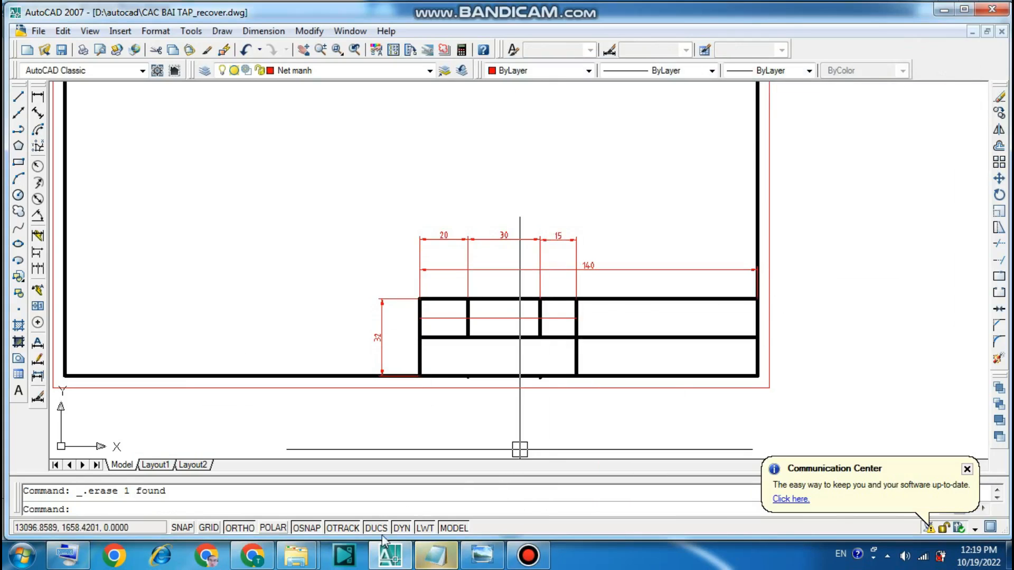
pyautogui.click(430, 564)
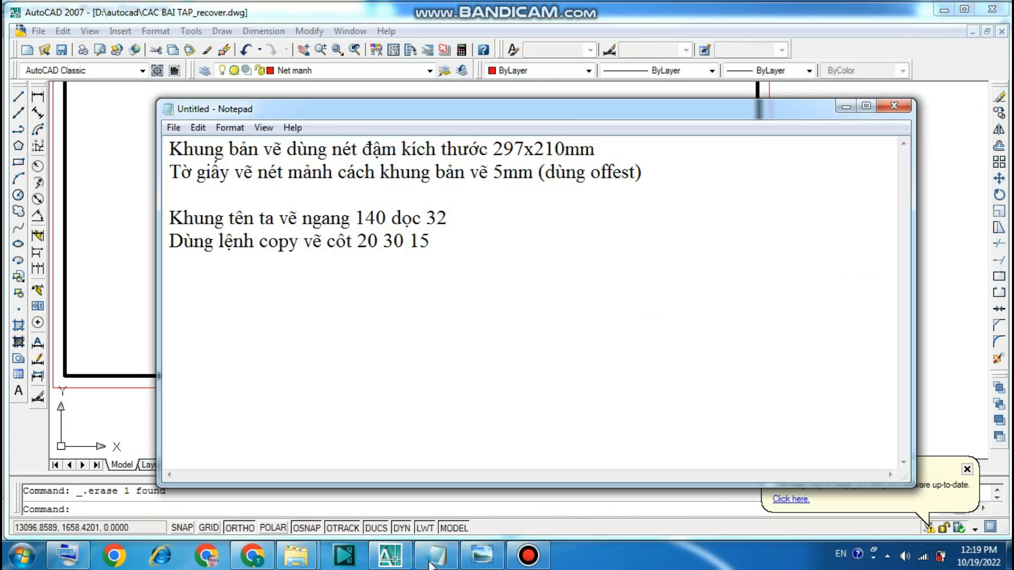
pyautogui.click(846, 106)
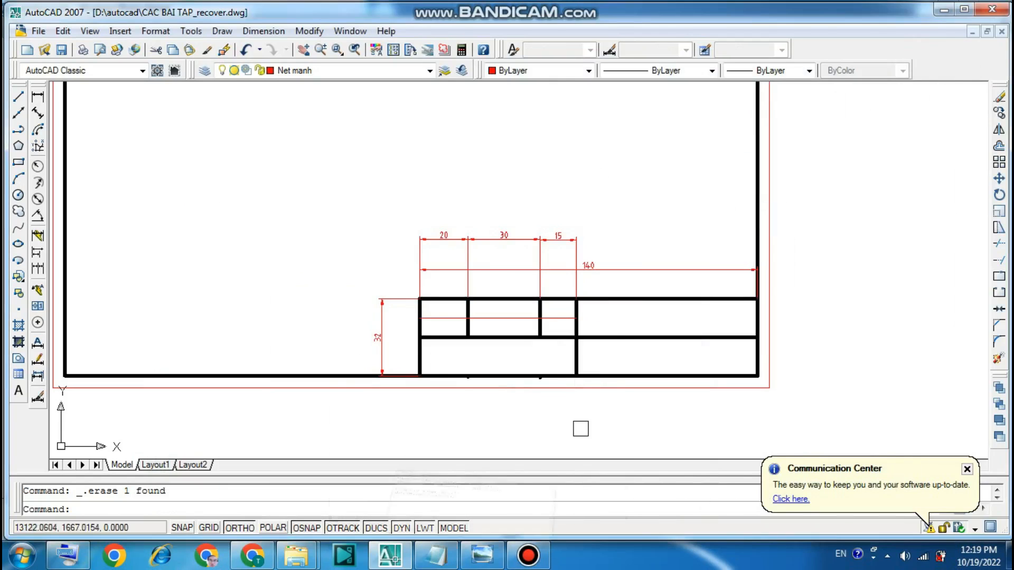
# - Following the reference image, on the Net dam layer draw a line 25 mm left from the title block's bottom-right corner and up to the middle line
pyautogui.click(482, 556)
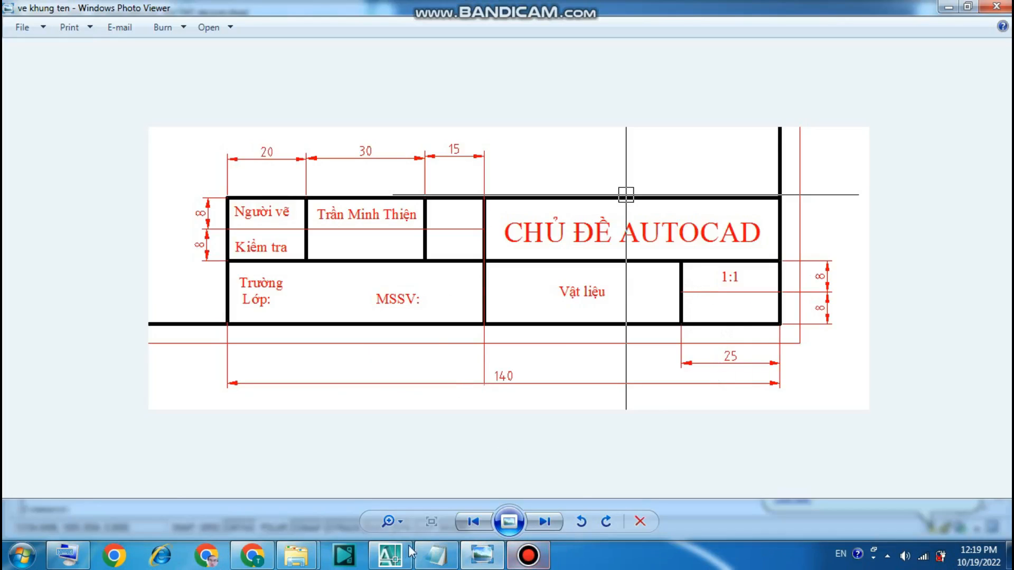
pyautogui.click(401, 559)
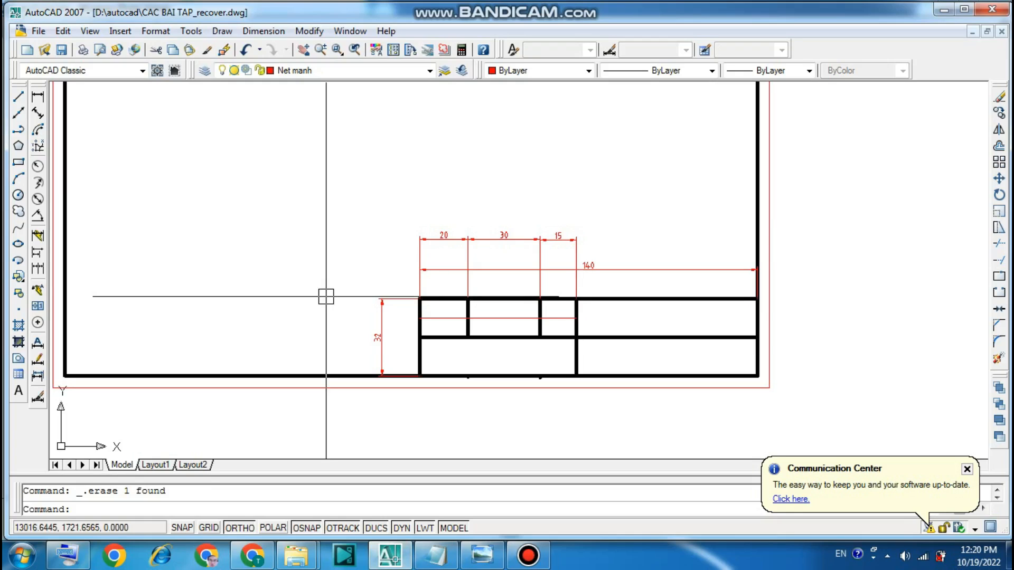
pyautogui.click(386, 71)
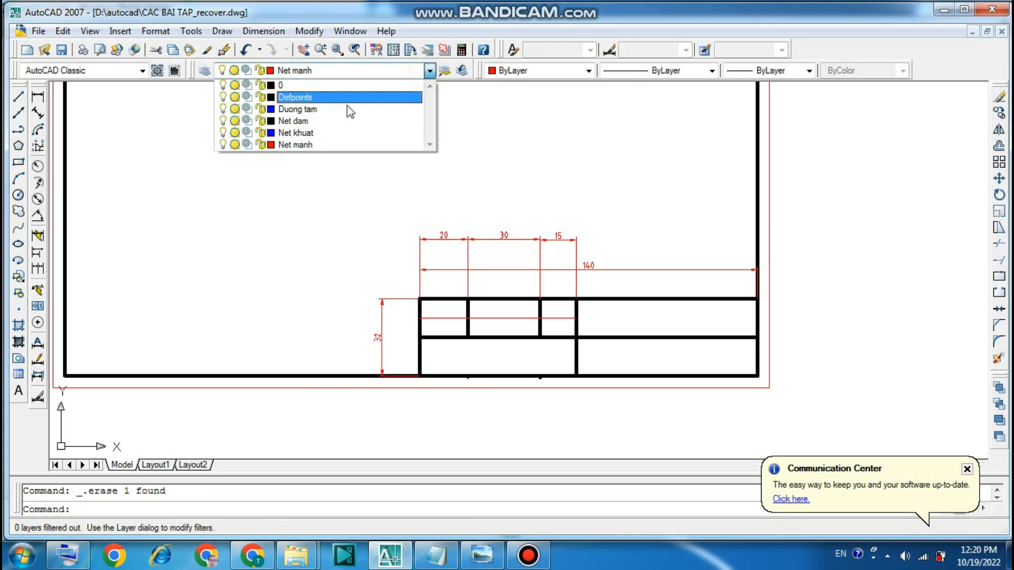
pyautogui.click(330, 120)
pyautogui.write('l')
pyautogui.press('Return')
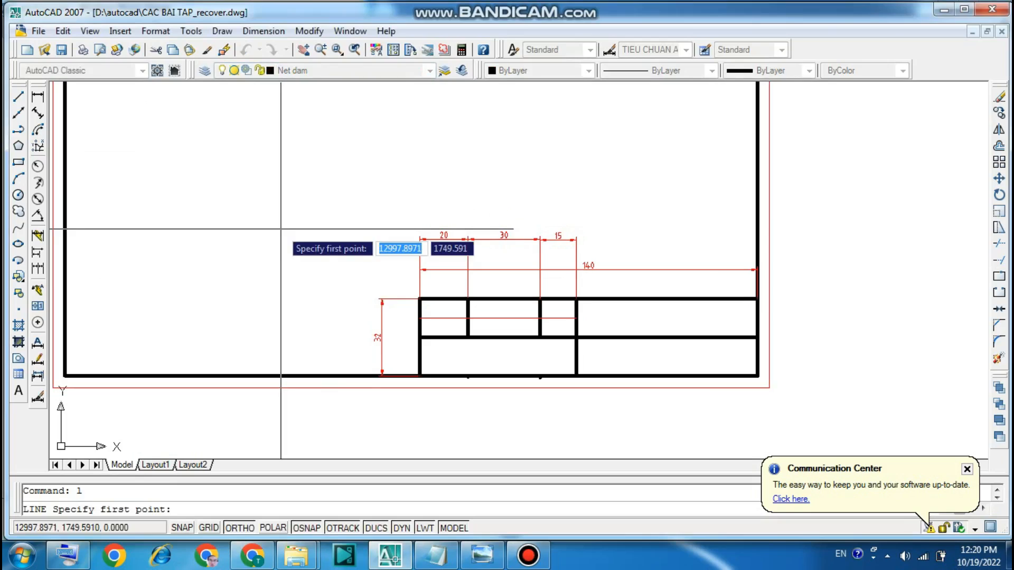
pyautogui.click(756, 375)
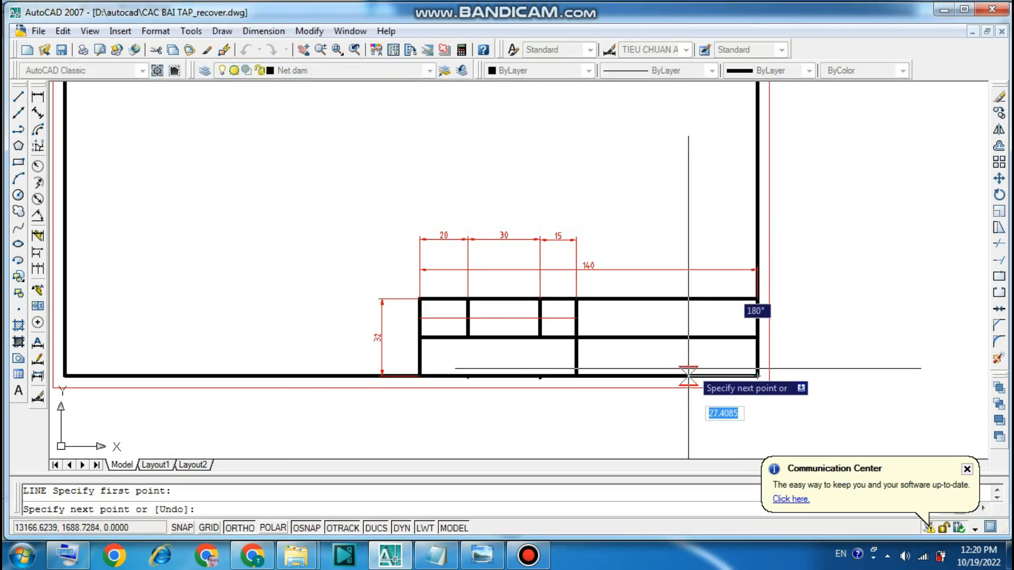
pyautogui.write('25')
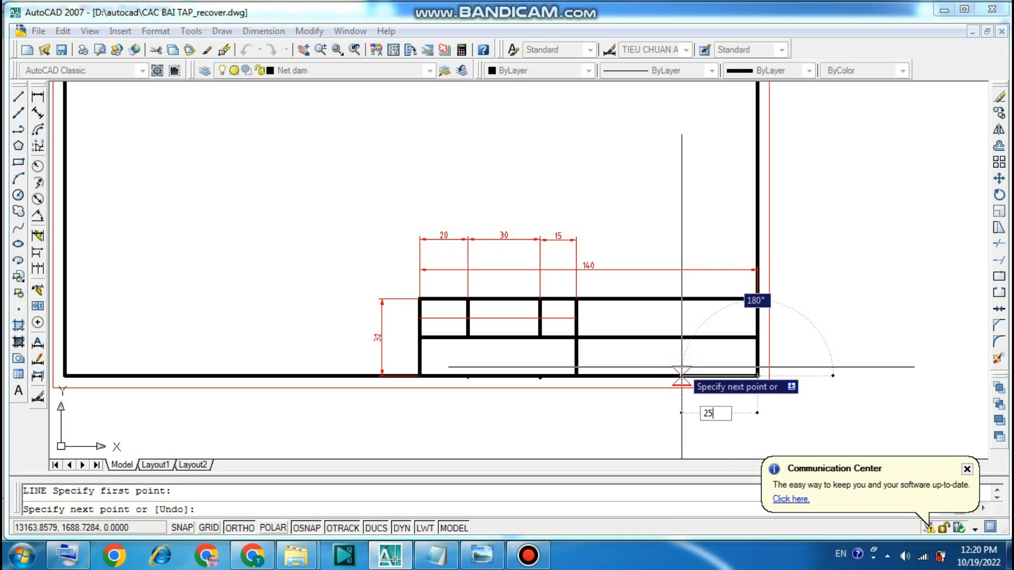
pyautogui.press('Return')
pyautogui.click(697, 337)
pyautogui.press('Return')
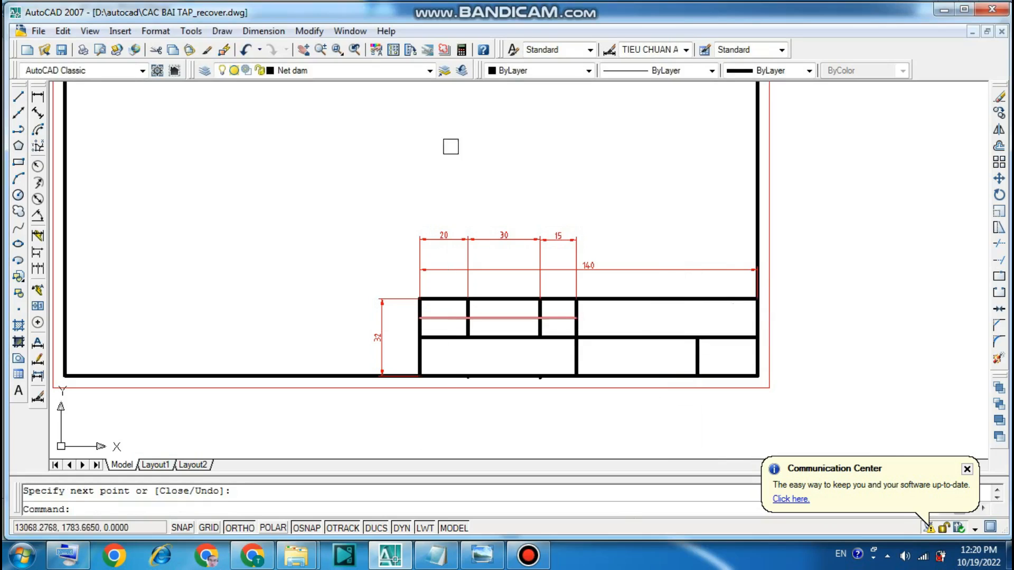
# - On the Net manh layer, draw a horizontal line halving the title block's lower-right cell, from its left divider's midpoint to the right edge
pyautogui.click(430, 70)
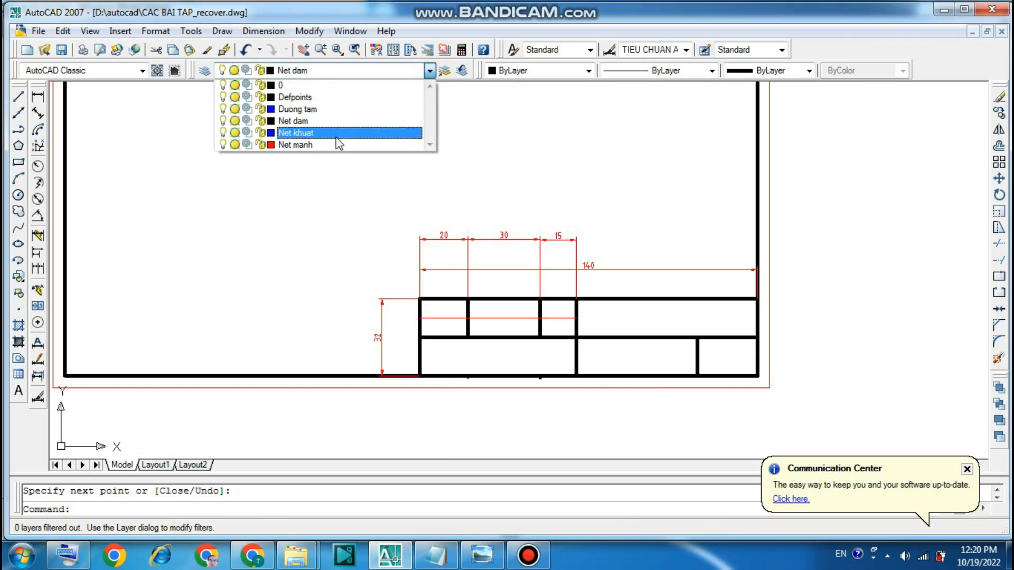
pyautogui.click(330, 148)
pyautogui.write('l')
pyautogui.press('Return')
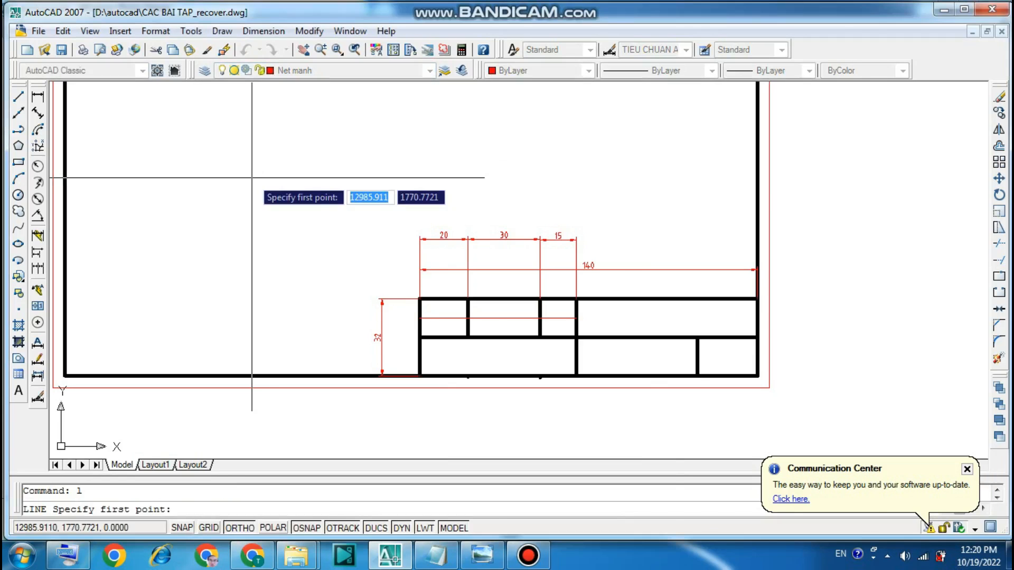
pyautogui.click(697, 357)
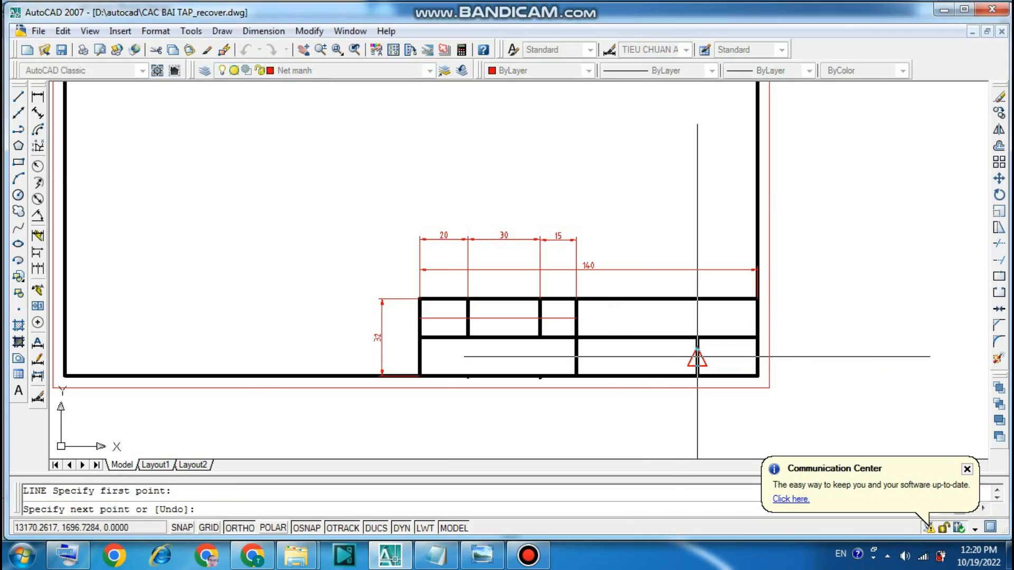
pyautogui.click(758, 357)
pyautogui.press('Return')
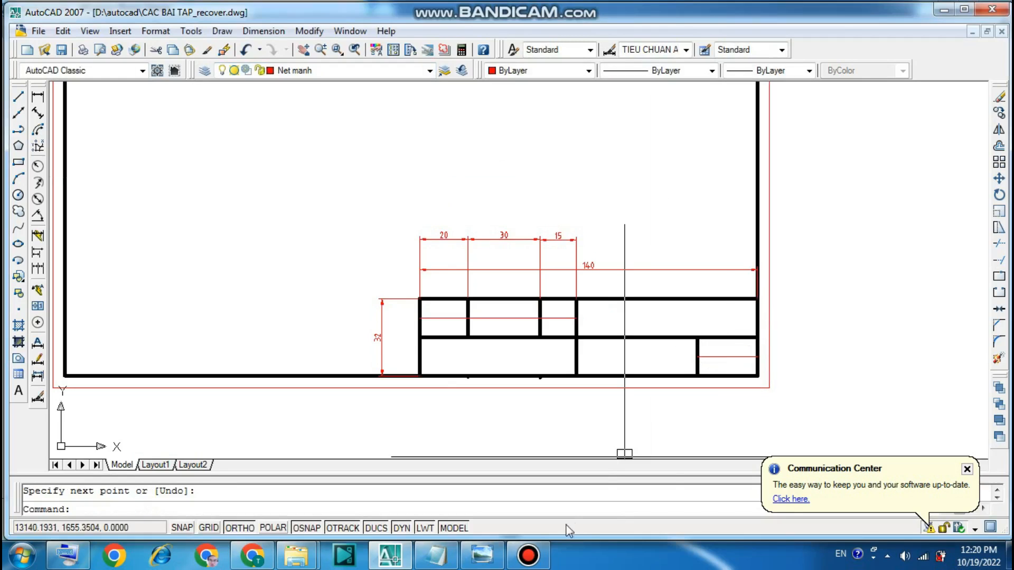
pyautogui.click(527, 556)
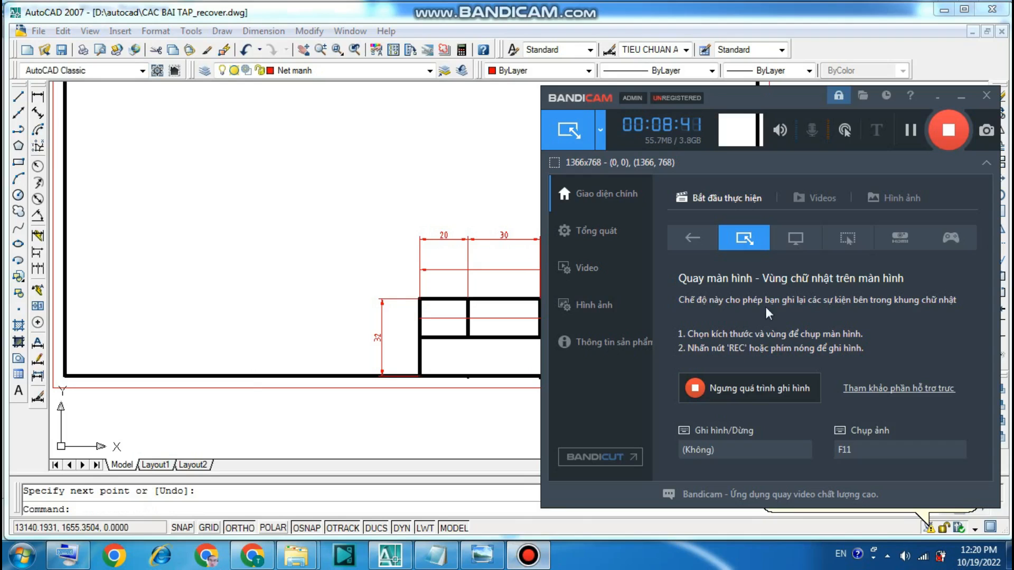
pyautogui.click(960, 97)
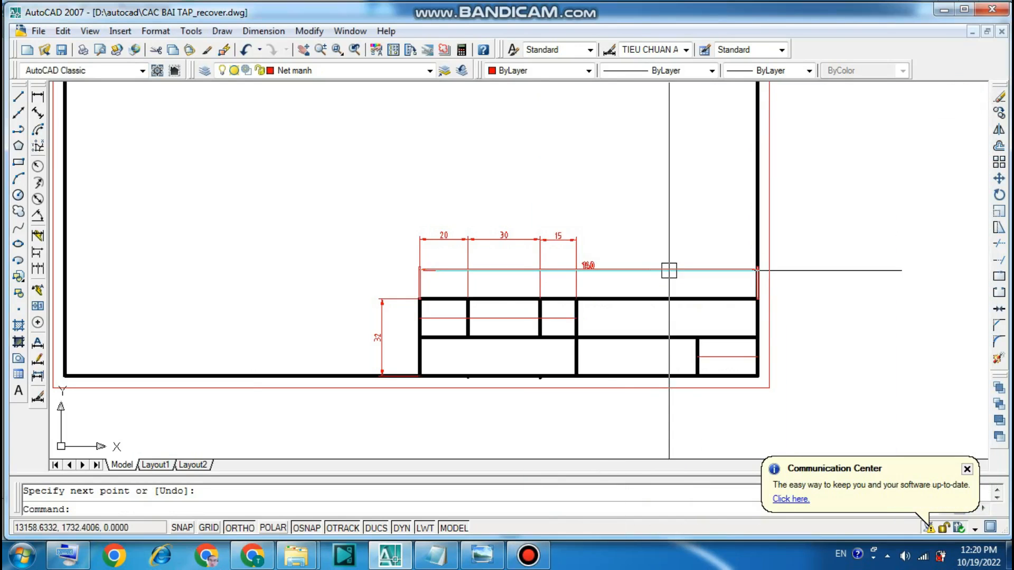
# - Add a linear dimension for the width of the title block's lower-right cell, placed below the bottom edge
pyautogui.write('z')
pyautogui.press('Return')
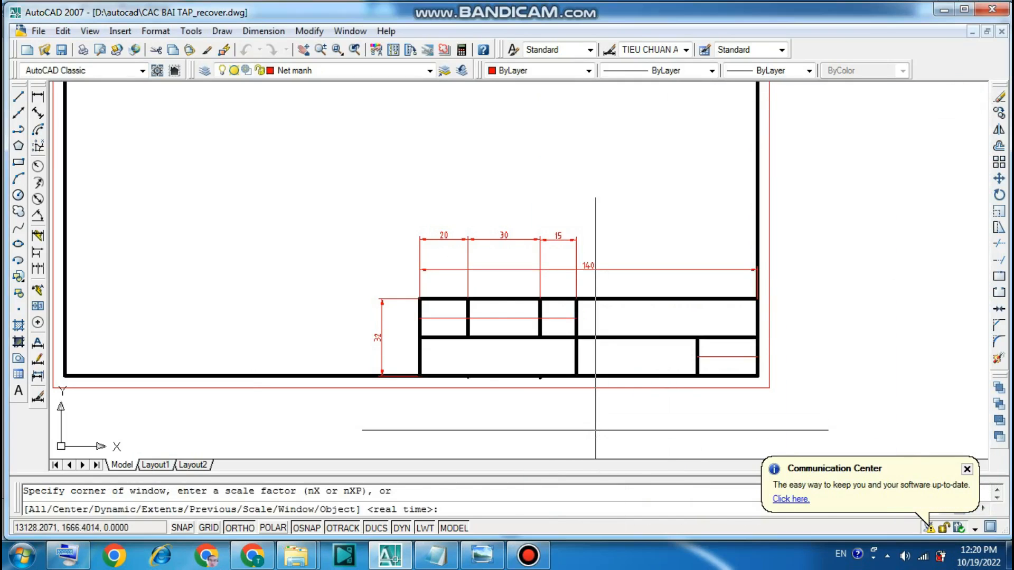
pyautogui.press('Return')
pyautogui.moveTo(597, 432)
pyautogui.mouseDown()
pyautogui.moveTo(686, 285)
pyautogui.moveTo(685, 298)
pyautogui.mouseUp()
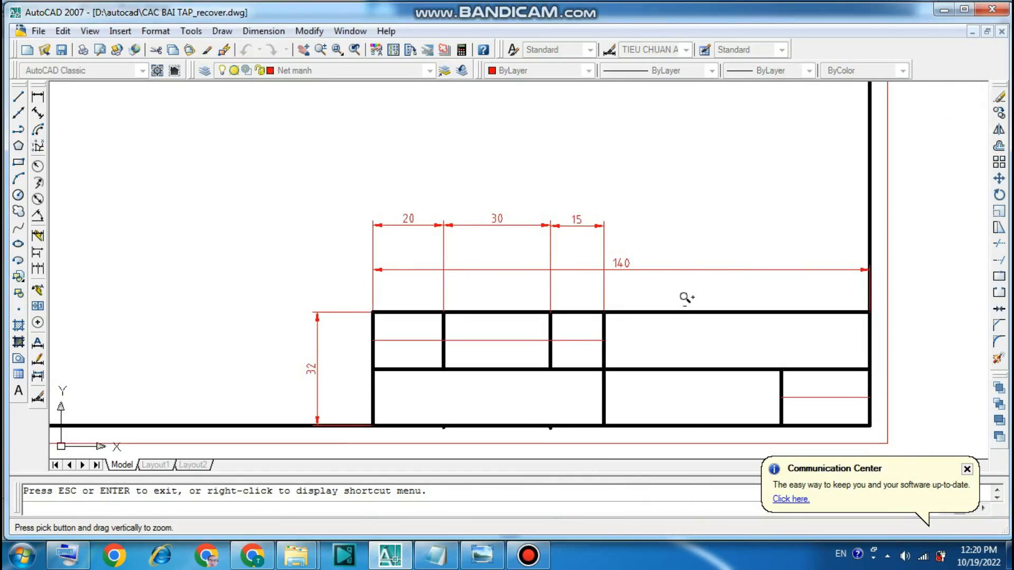
pyautogui.press('Escape')
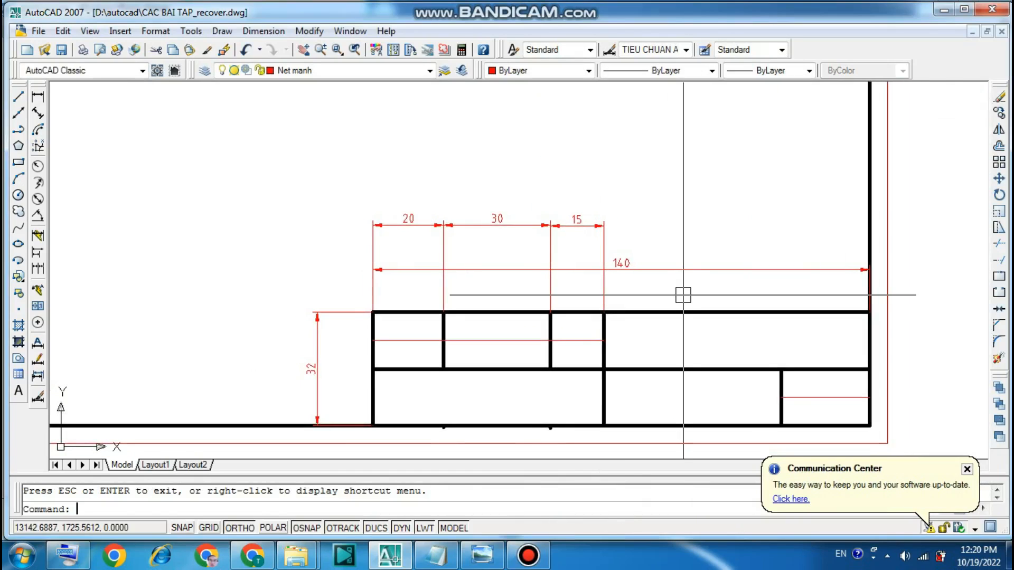
pyautogui.click(38, 96)
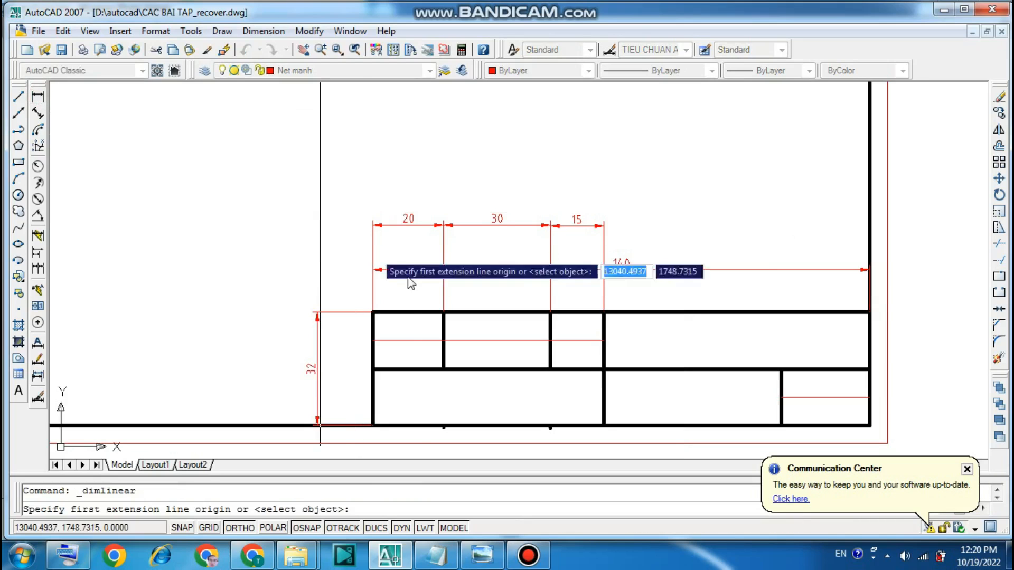
pyautogui.click(870, 423)
pyautogui.click(781, 422)
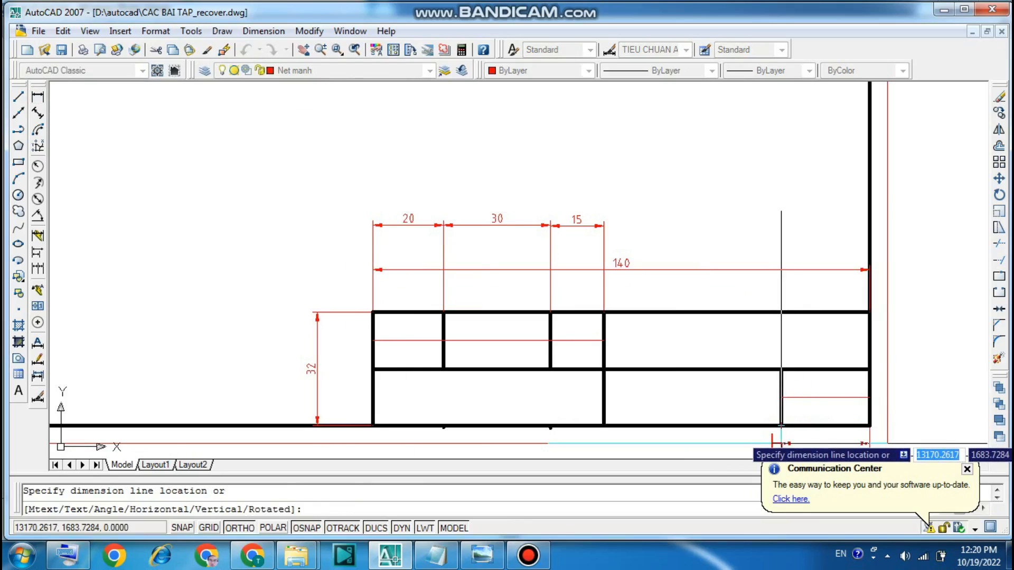
pyautogui.click(781, 443)
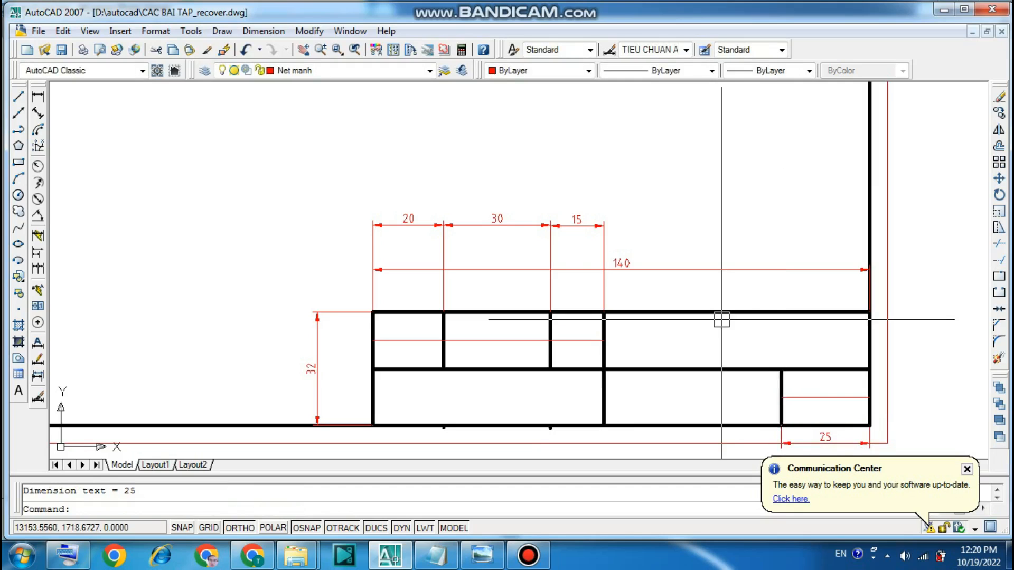
pyautogui.click(528, 556)
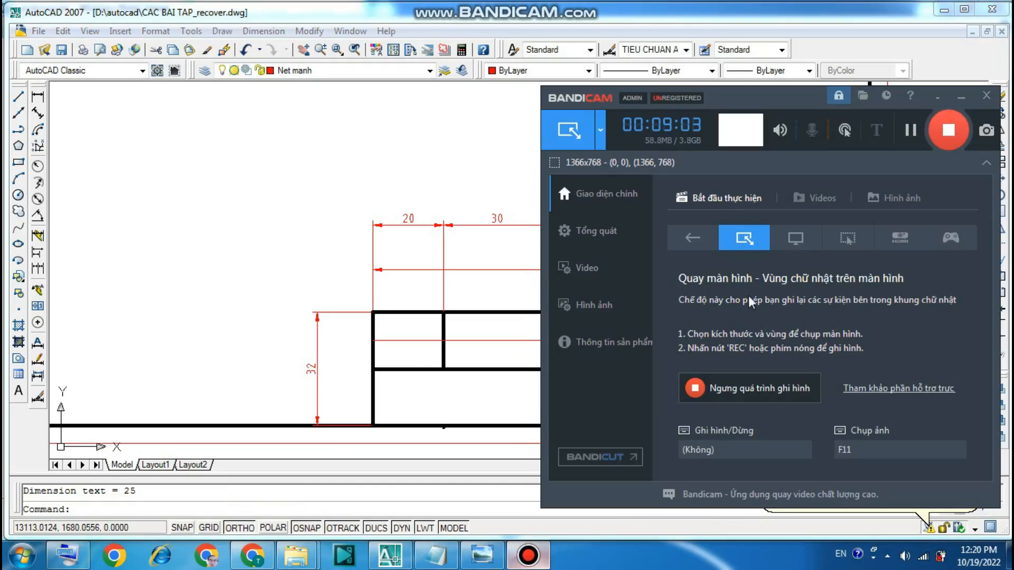
pyautogui.click(961, 96)
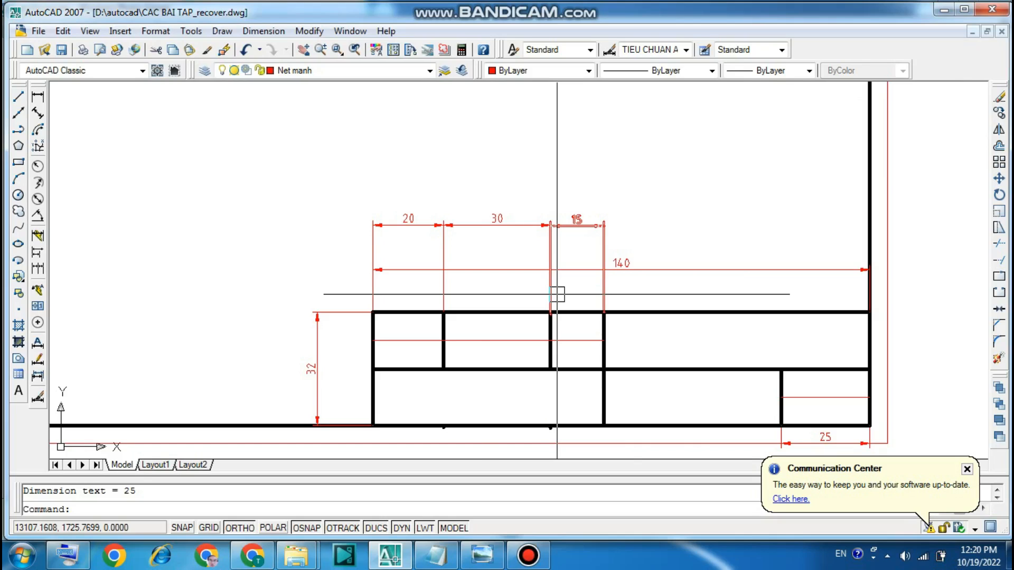
# - After checking the reference image, switch to Notepad and add the line "chữ ta ghi nét mảnh" to the notes
pyautogui.click(483, 556)
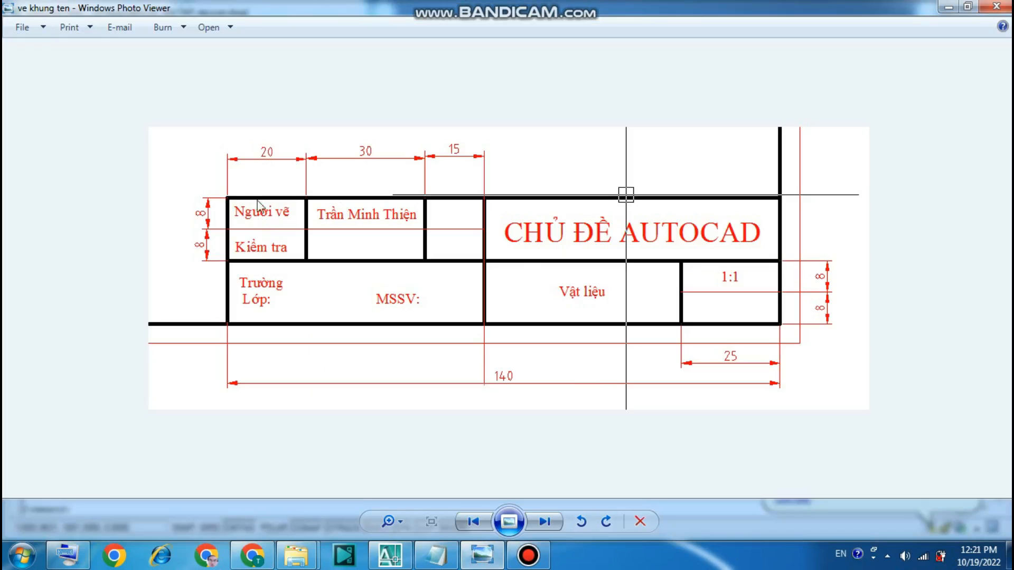
pyautogui.click(436, 556)
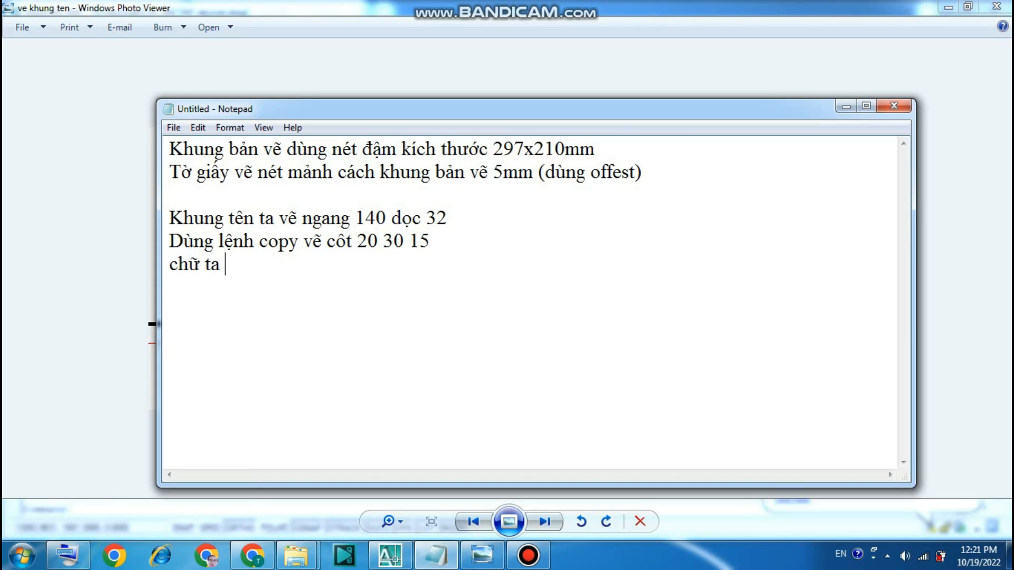
pyautogui.click(67, 554)
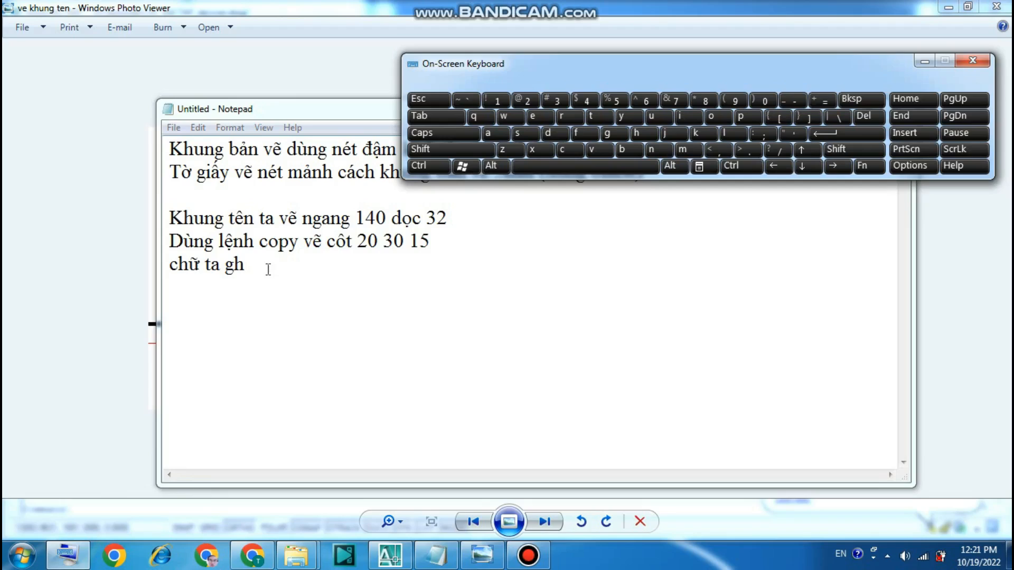
pyautogui.click(689, 118)
pyautogui.write('net1')
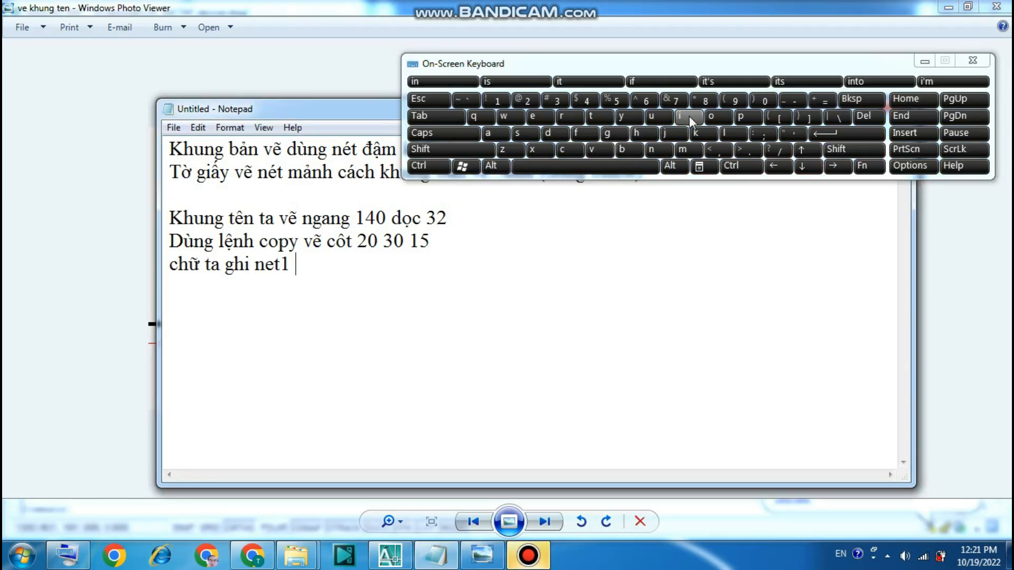
pyautogui.press('BackSpace')
pyautogui.press('BackSpace')
pyautogui.press('BackSpace')
pyautogui.write('ét mảnh')
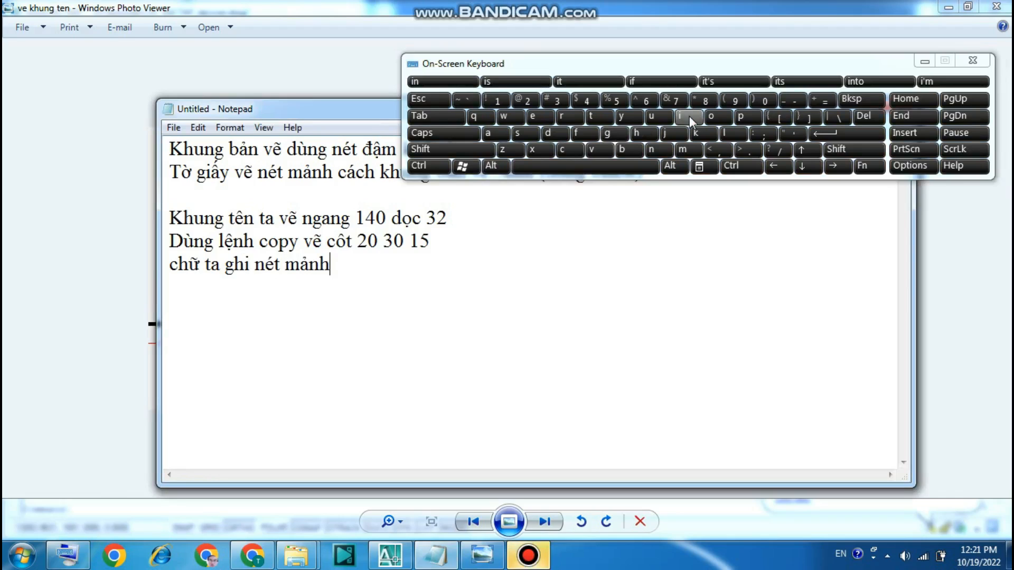
# - Put the on-screen keyboard and the notes away and switch to the AutoCAD drawing
pyautogui.click(924, 61)
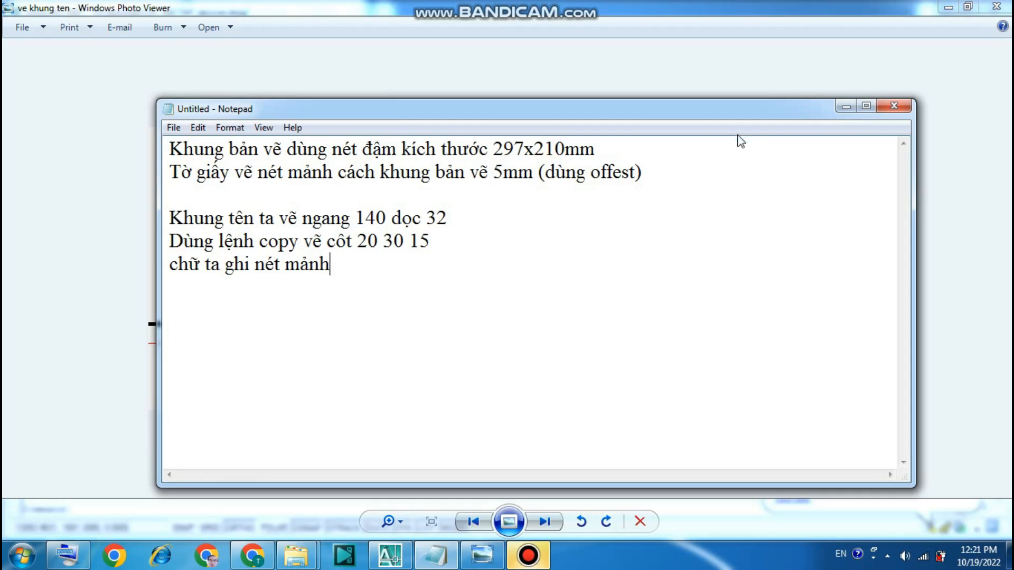
pyautogui.click(841, 107)
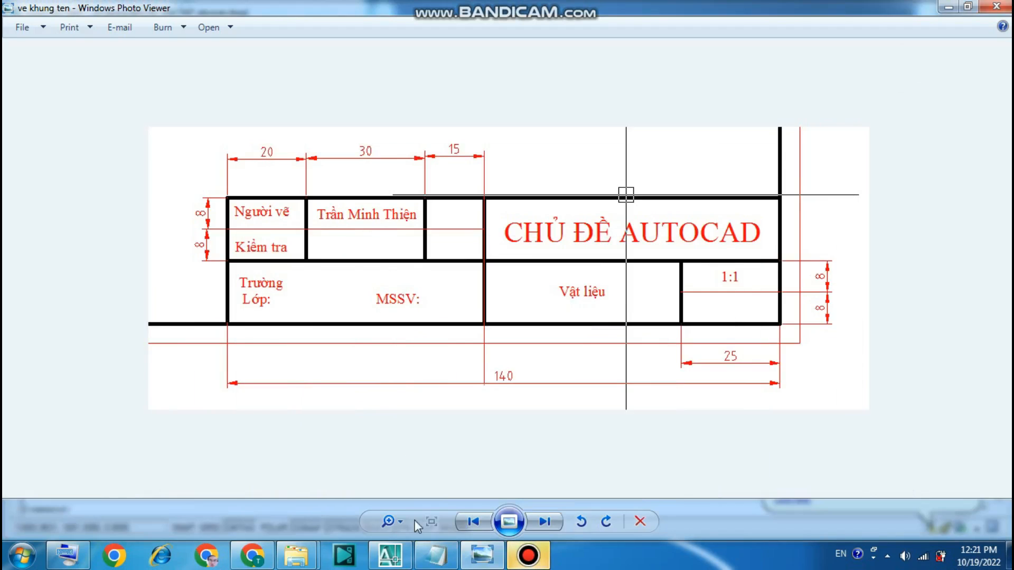
pyautogui.click(390, 555)
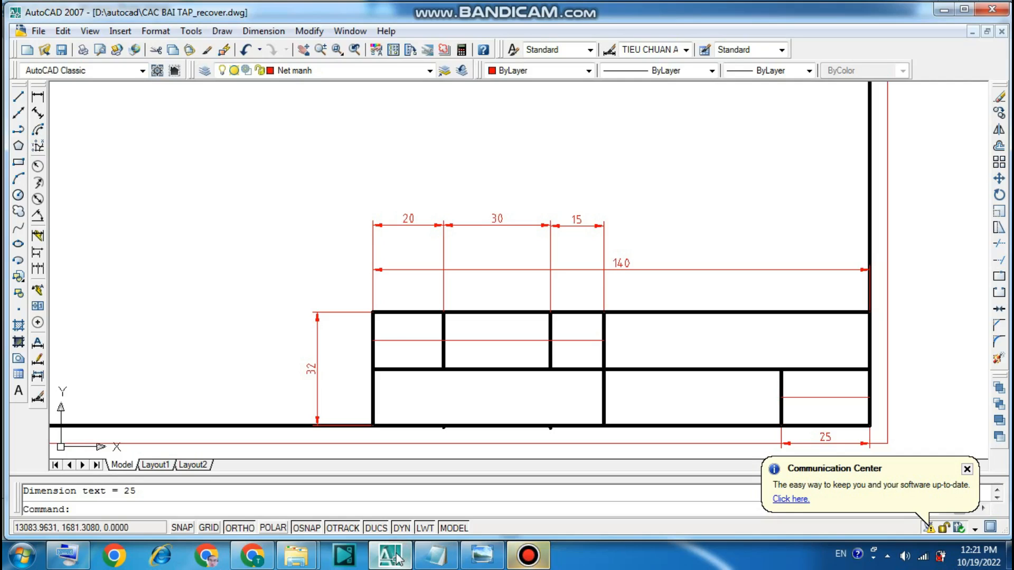
# - Switch to Notepad and start a new line in the notes reading "Mình chỉ ghi 1 chữ người vẽ các chữ còn lại mình"
pyautogui.click(436, 556)
pyautogui.press('Return')
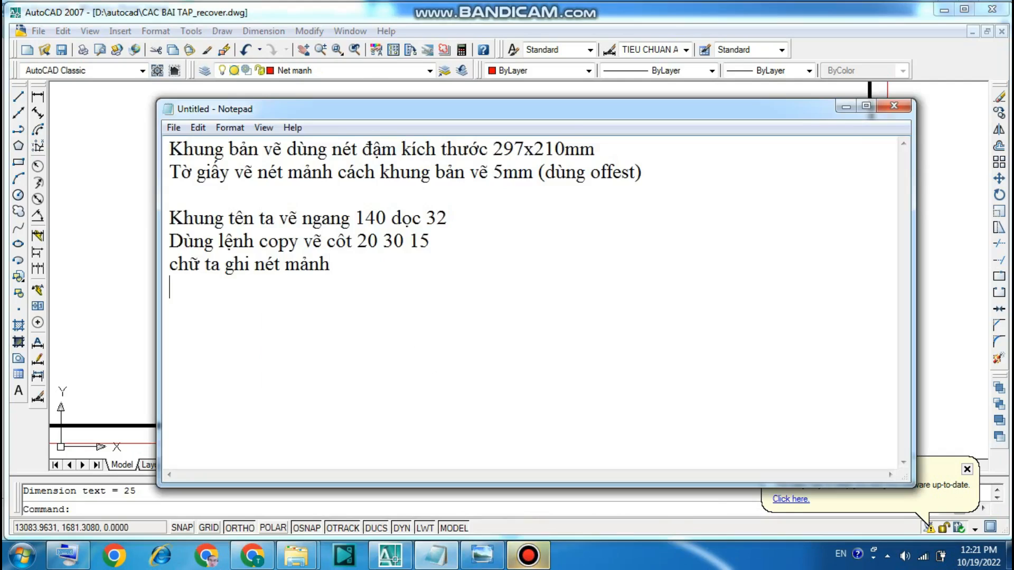
pyautogui.click(68, 556)
pyautogui.click(197, 303)
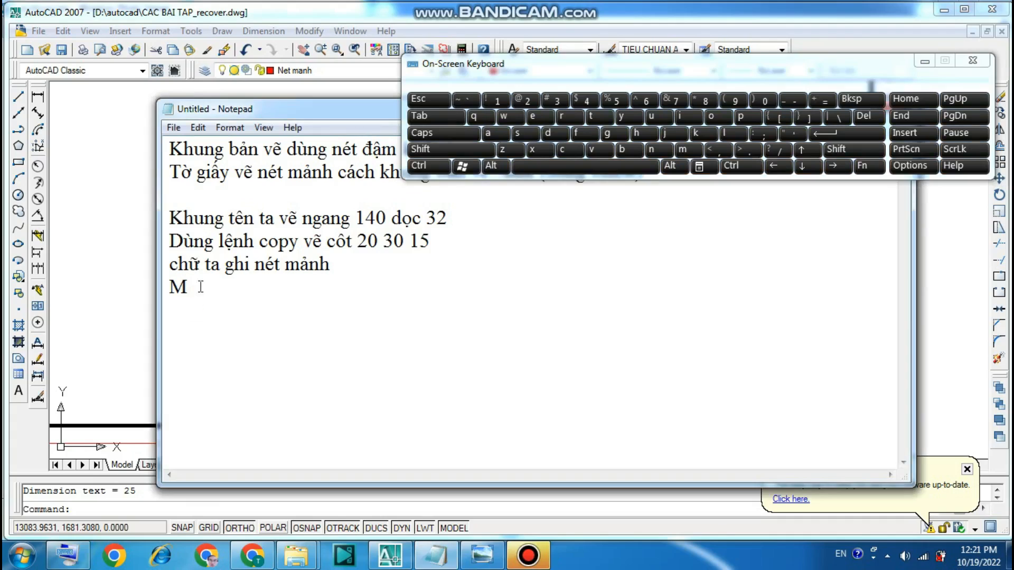
pyautogui.click(693, 119)
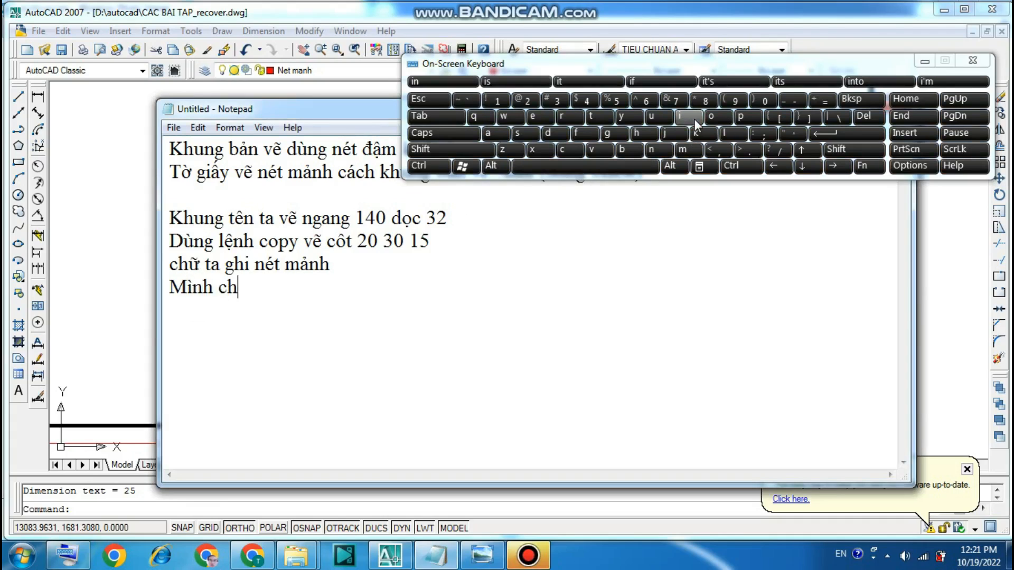
pyautogui.click(695, 119)
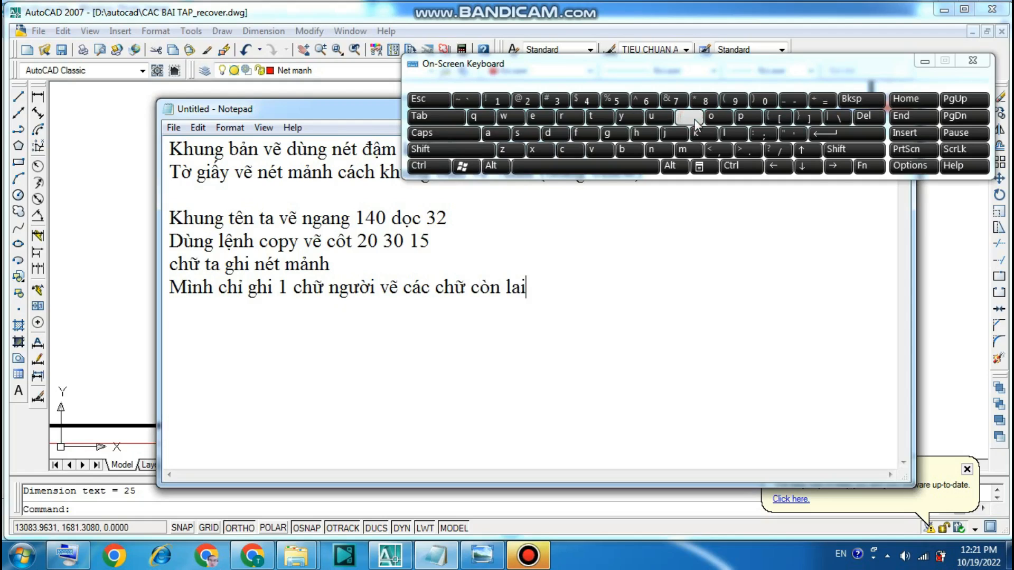
pyautogui.click(694, 119)
pyautogui.write('m')
pyautogui.click(695, 119)
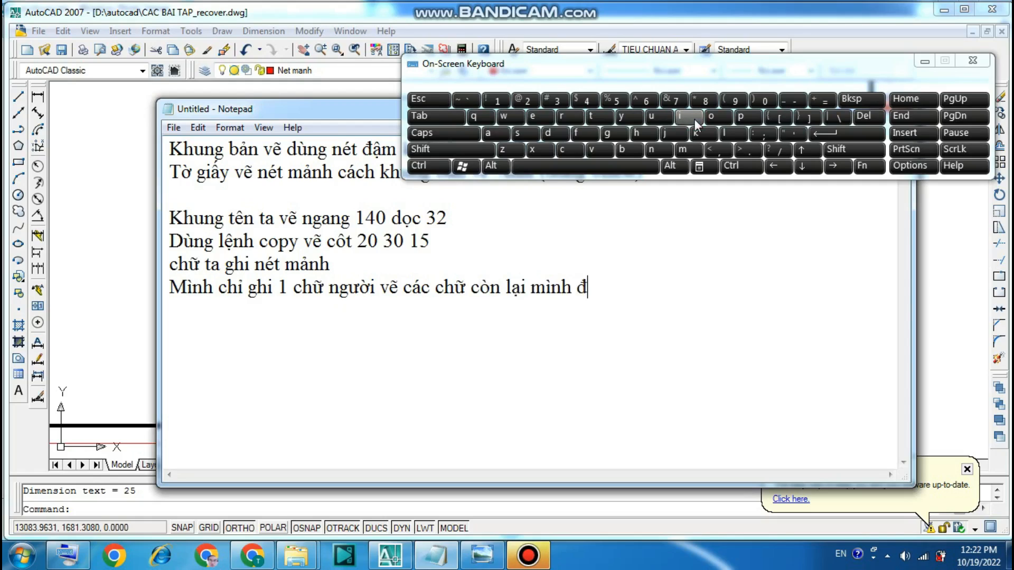
# - Complete the note line with "để đường link dưới video các bạn tự ghi nhé" and return to the AutoCAD drawing
pyautogui.write('ng2')
pyautogui.press('BackSpace')
pyautogui.press('BackSpace')
pyautogui.press('BackSpace')
pyautogui.write('u')
pyautogui.write('lin')
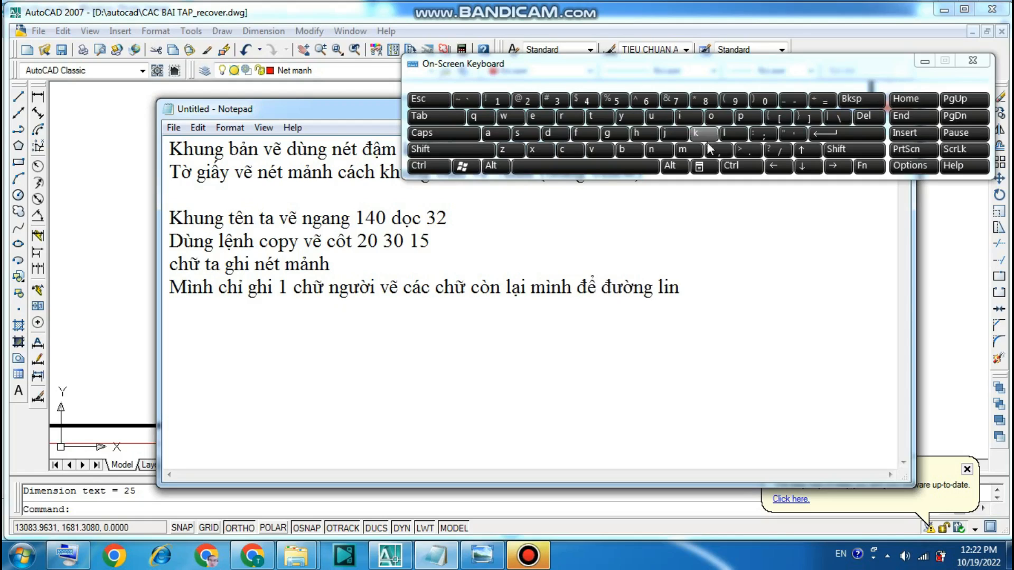
pyautogui.write('k dưới vi')
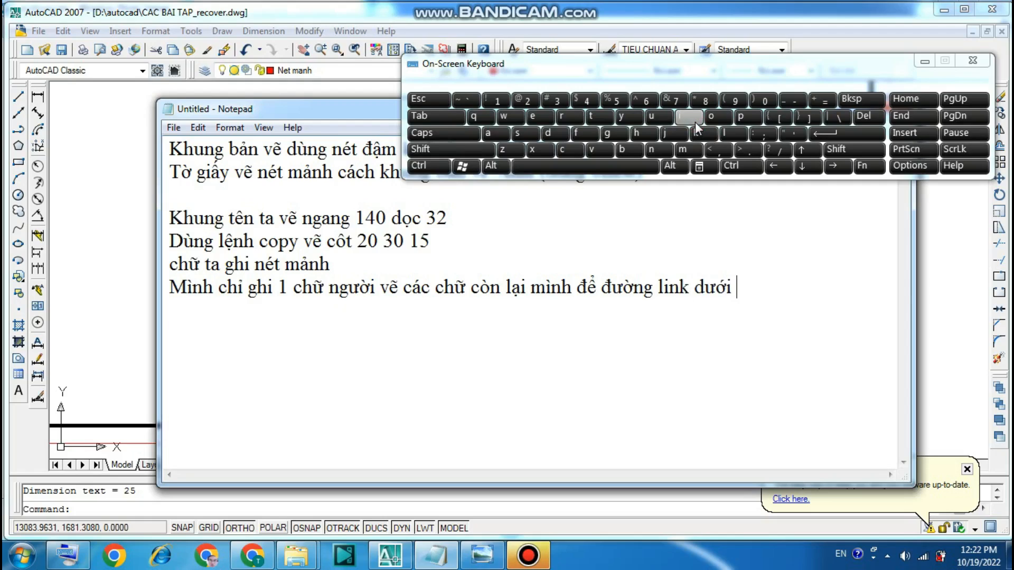
pyautogui.write('deo các b')
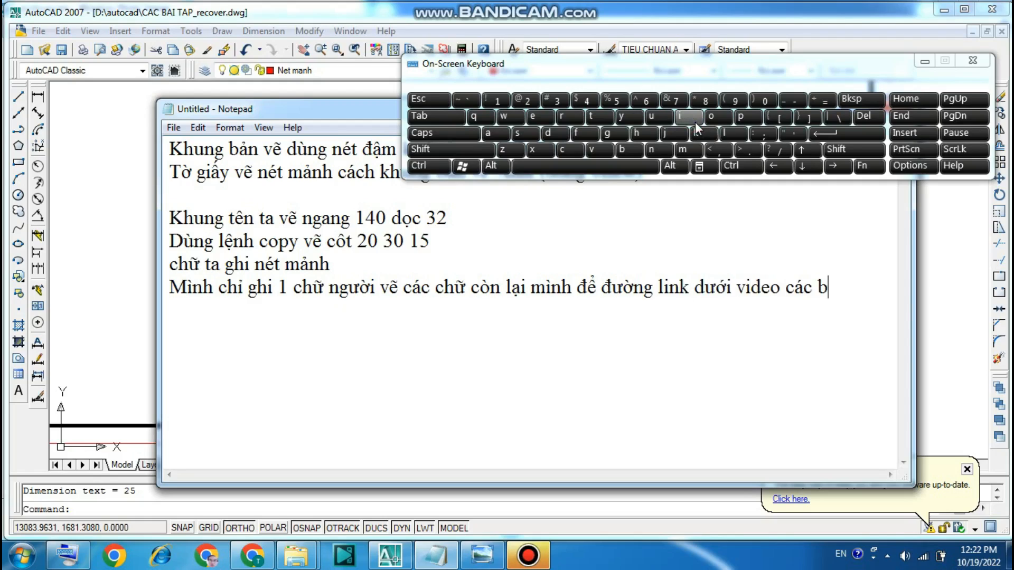
pyautogui.write('ạn tư')
pyautogui.write(' h')
pyautogui.press('BackSpace')
pyautogui.write('ghi nh1')
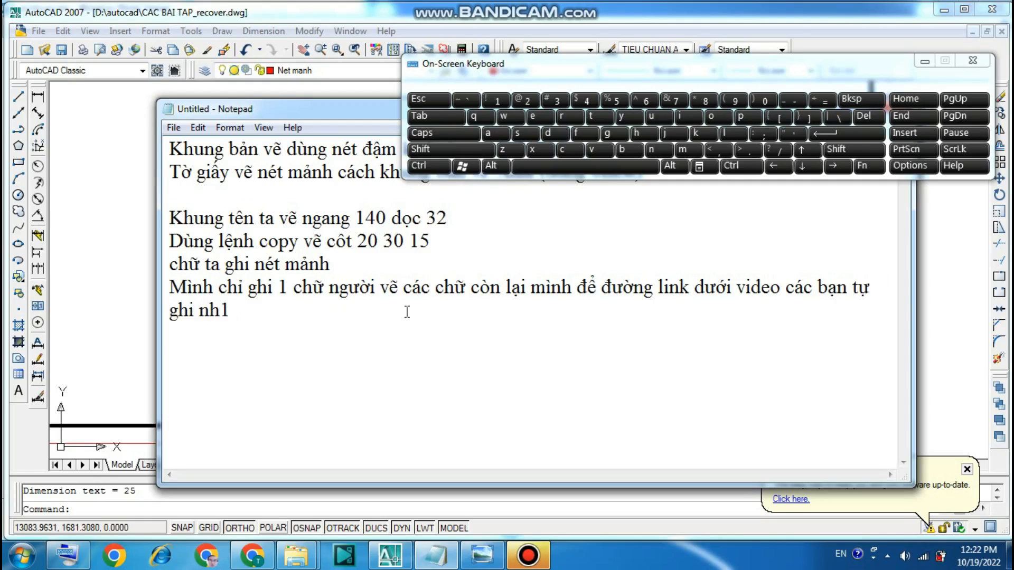
pyautogui.press('BackSpace')
pyautogui.press('BackSpace')
pyautogui.write('e')
pyautogui.click(917, 62)
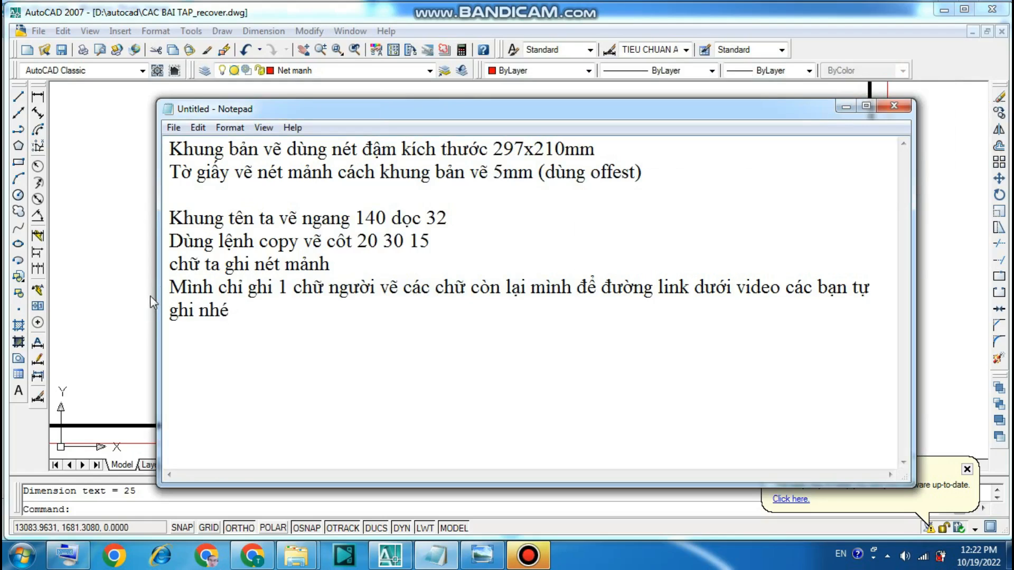
pyautogui.moveTo(171, 291); pyautogui.dragTo(277, 321)
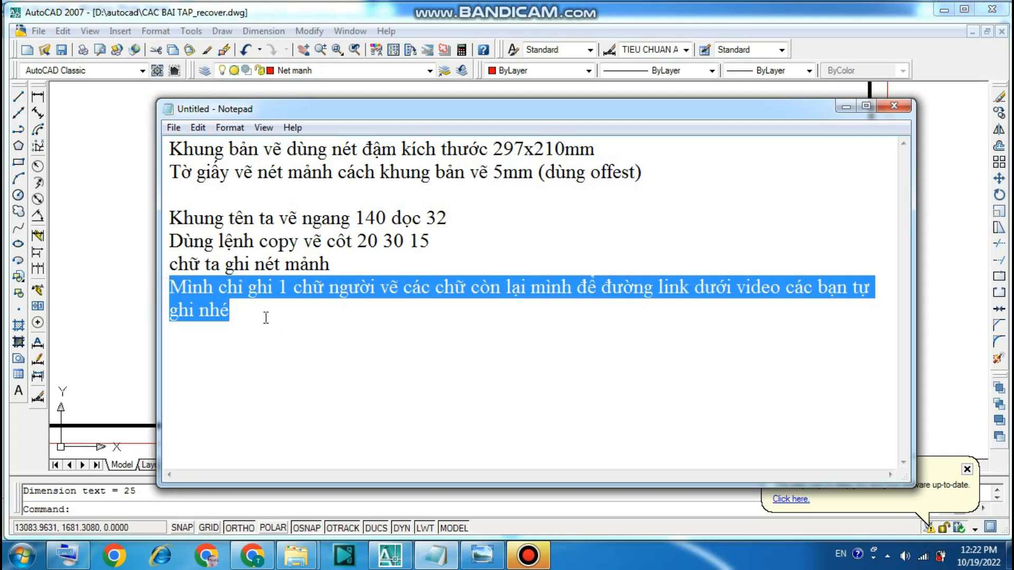
pyautogui.click(843, 106)
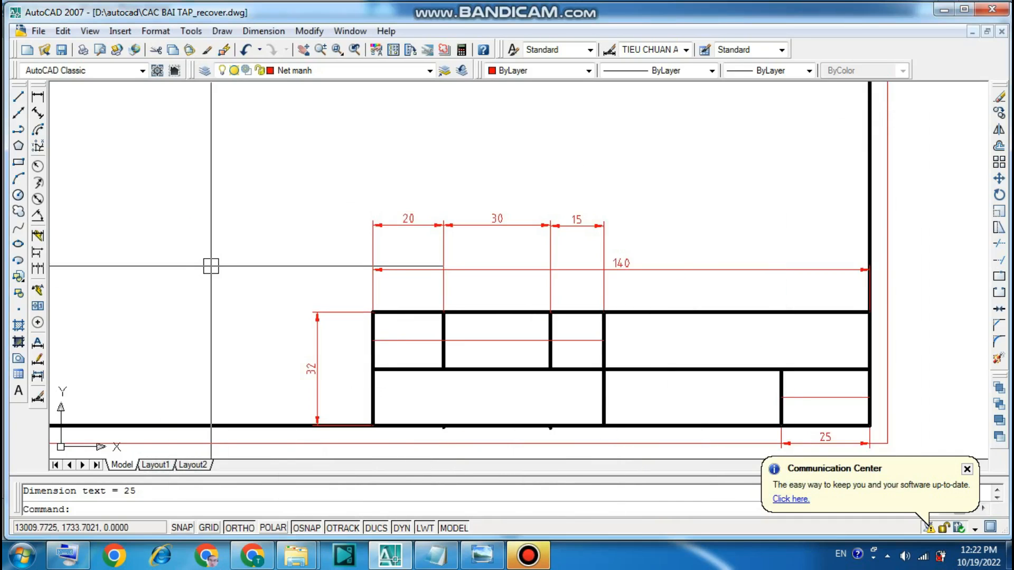
# - Start multiline text across the top half of the title block's upper-left cell, using style CHU with left and middle justification
pyautogui.click(18, 392)
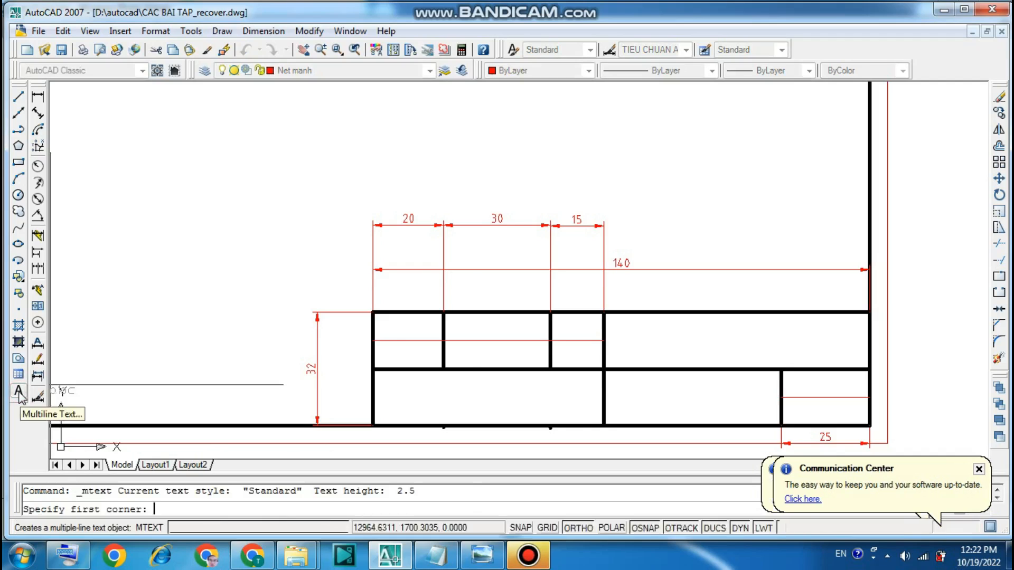
pyautogui.click(372, 312)
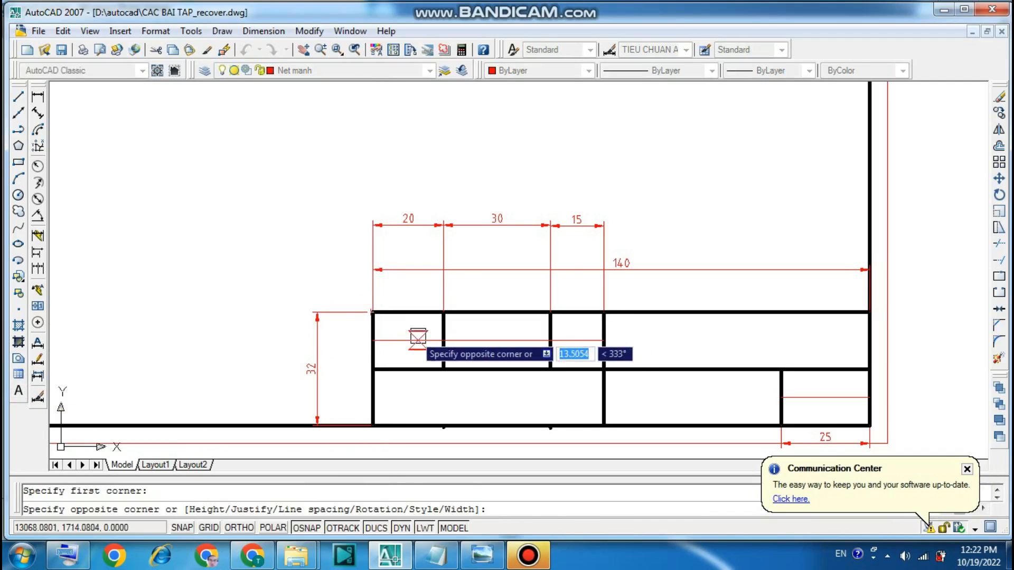
pyautogui.click(438, 341)
pyautogui.press('F8')
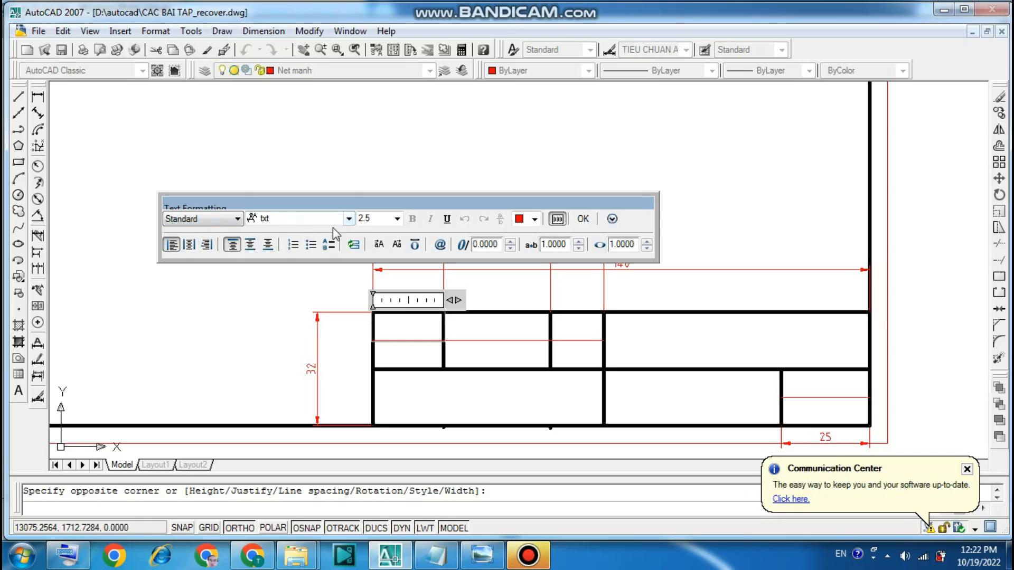
pyautogui.click(237, 219)
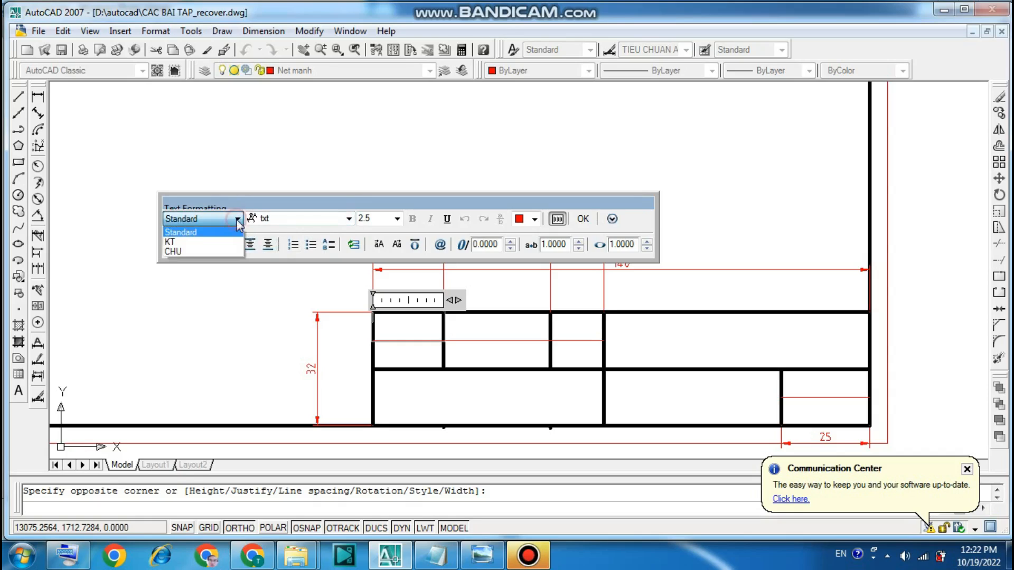
pyautogui.click(187, 252)
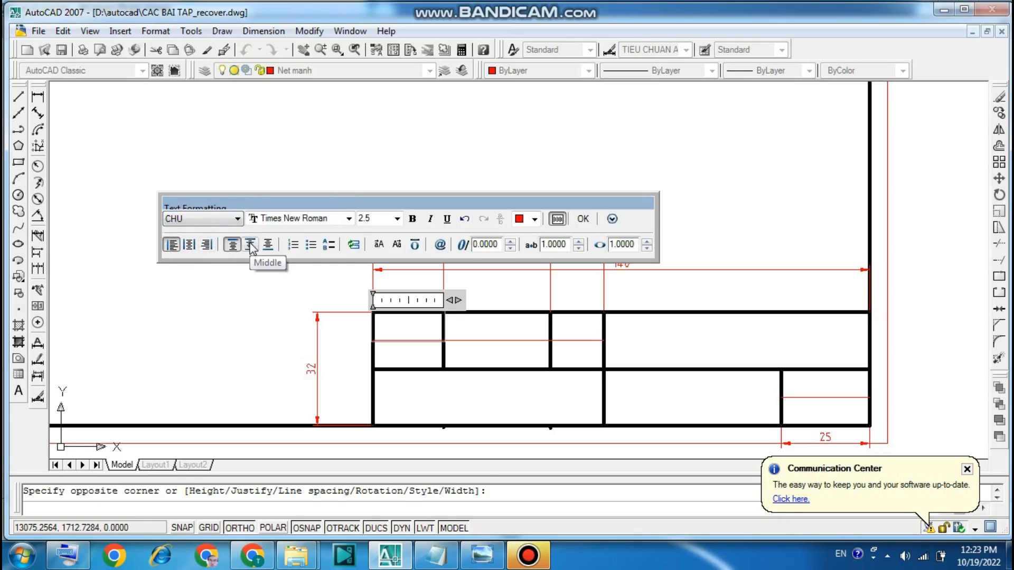
pyautogui.click(190, 245)
pyautogui.click(251, 245)
pyautogui.click(176, 244)
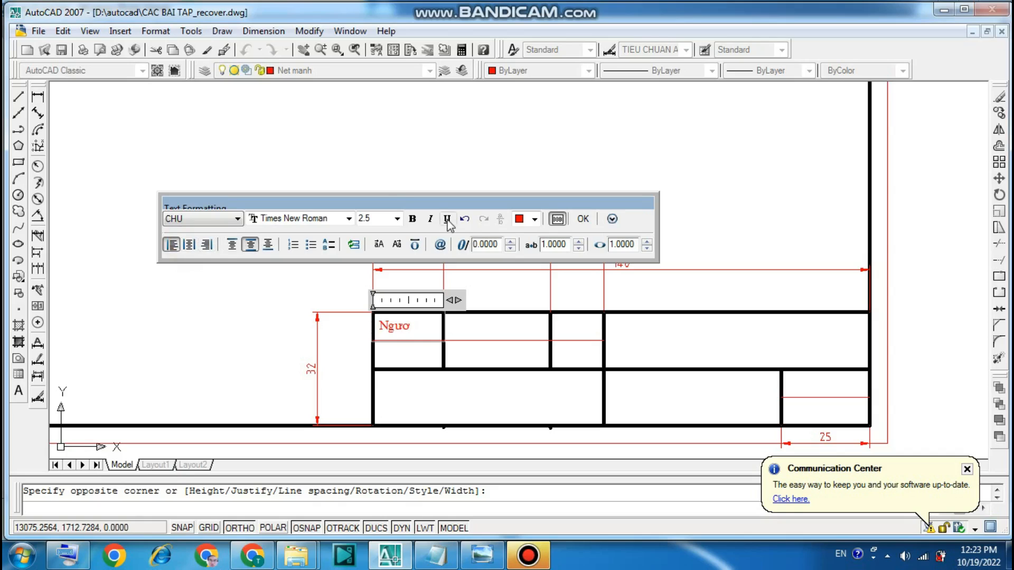
# - Letter "Người vẽ" in the title block's upper-left cell, finish the text and put the on-screen keyboard away
pyautogui.click(67, 554)
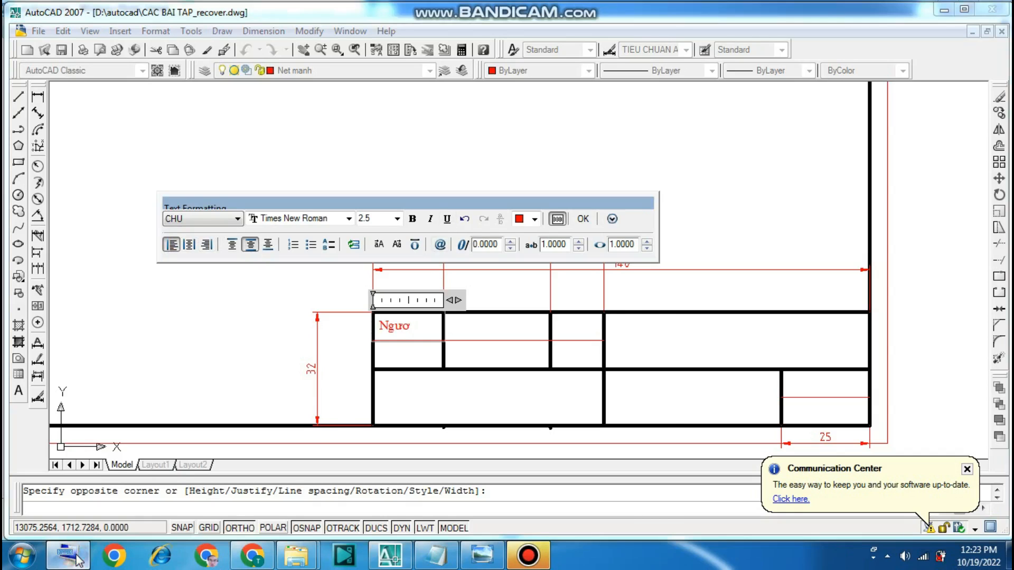
pyautogui.click(680, 116)
pyautogui.write('ve')
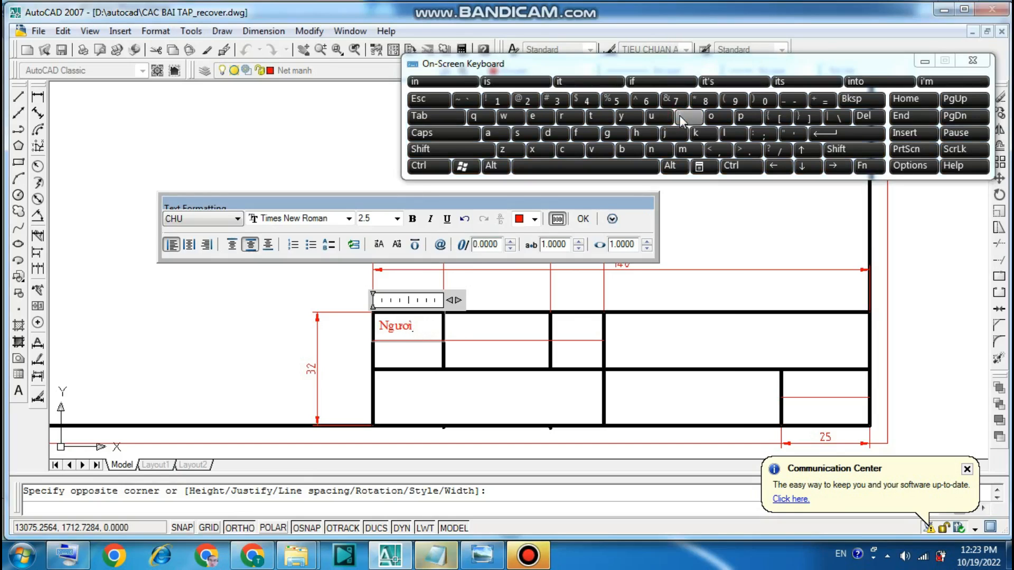
pyautogui.write('x')
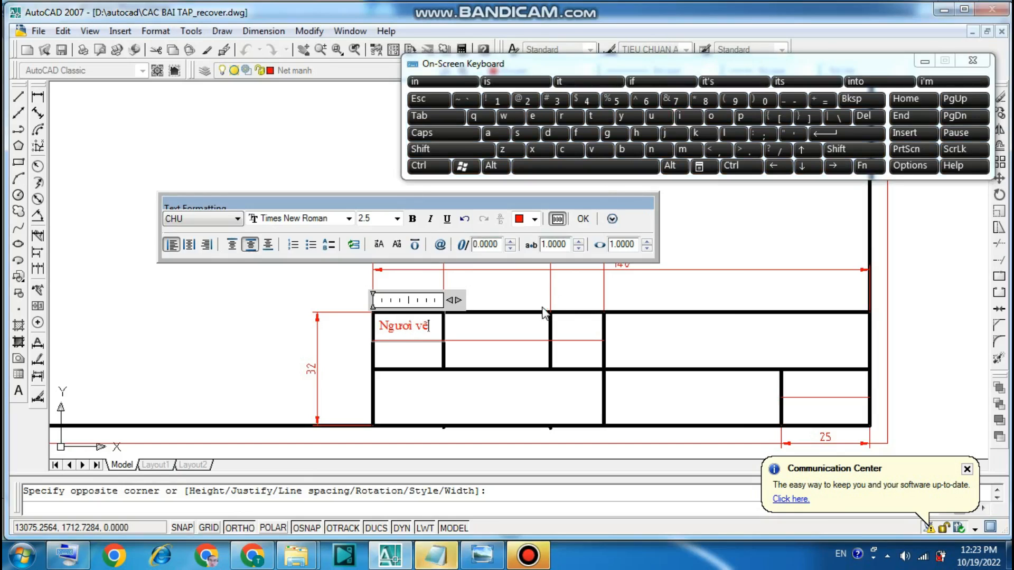
pyautogui.click(417, 347)
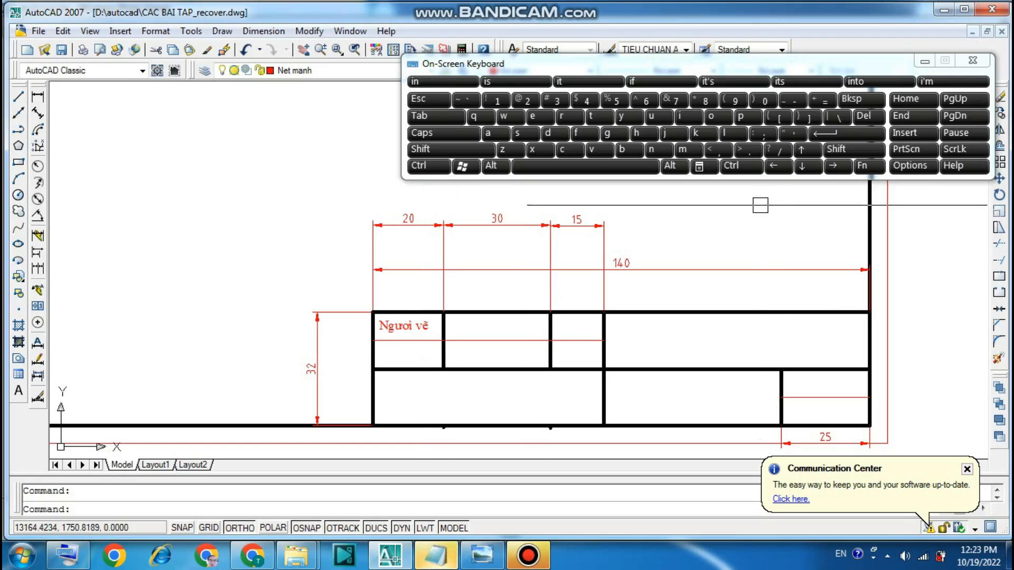
pyautogui.click(923, 62)
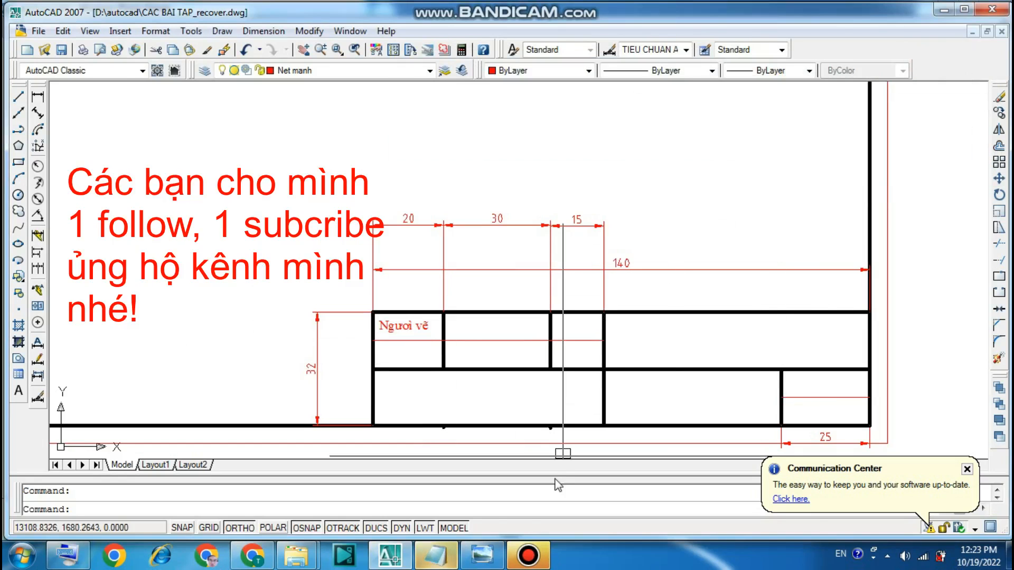
# - Check the finished title block in the reference image and return to the AutoCAD drawing
pyautogui.click(528, 556)
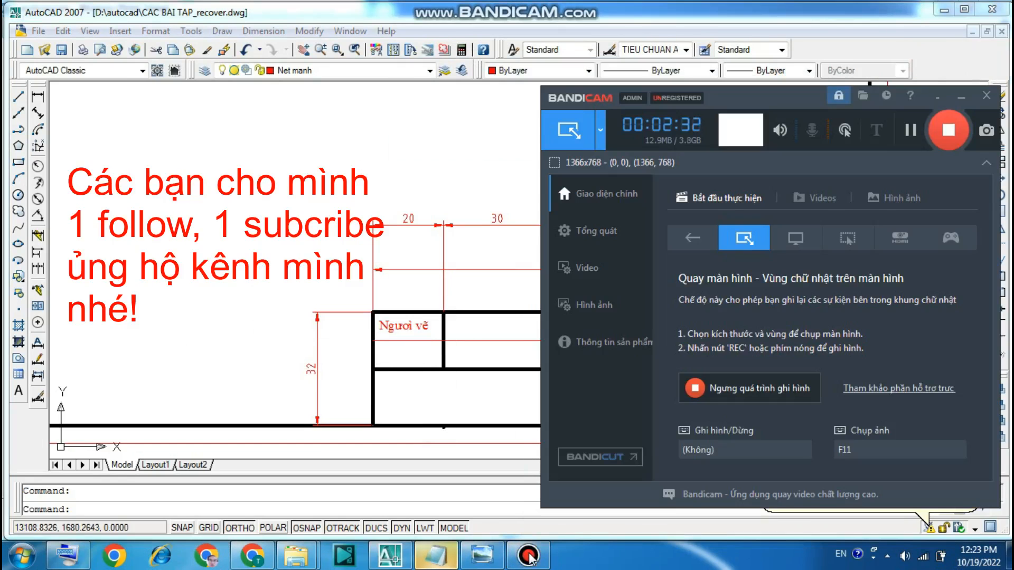
pyautogui.click(960, 100)
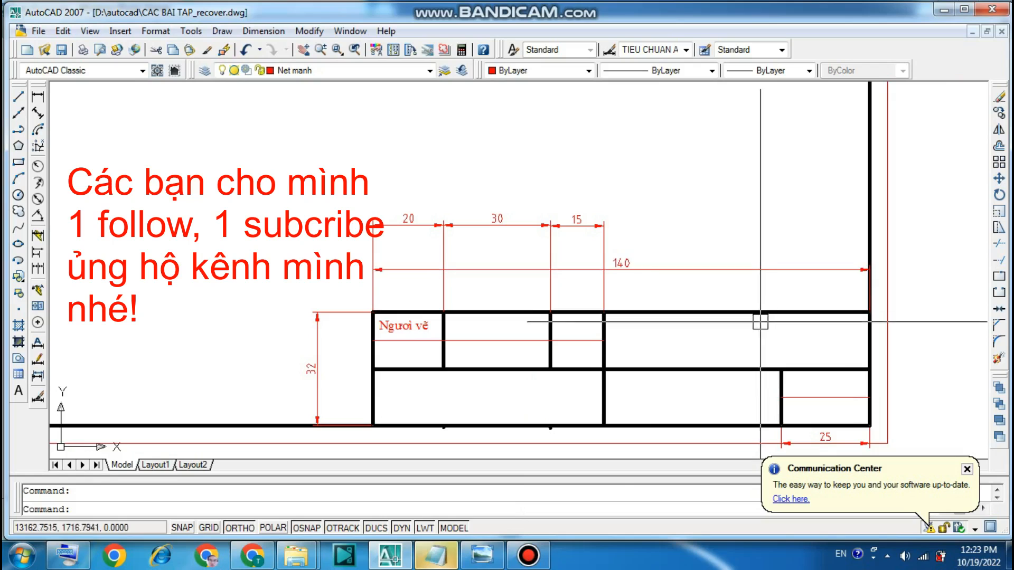
pyautogui.click(482, 555)
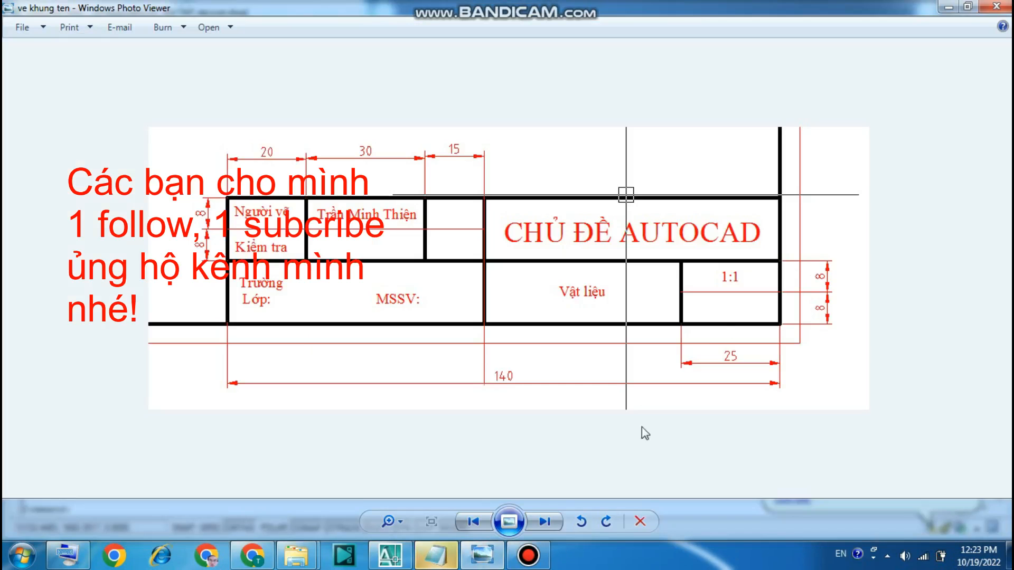
pyautogui.click(409, 557)
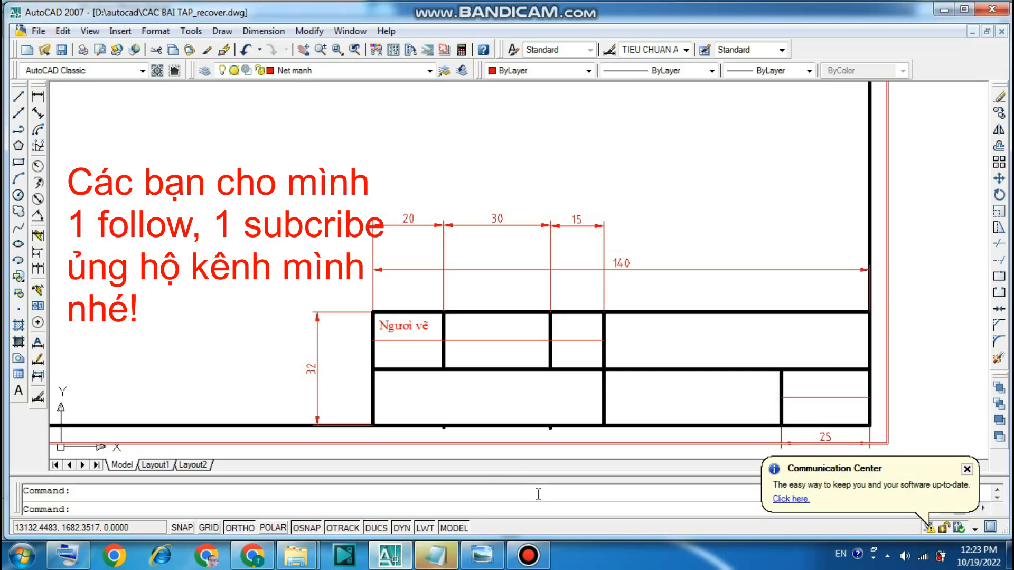